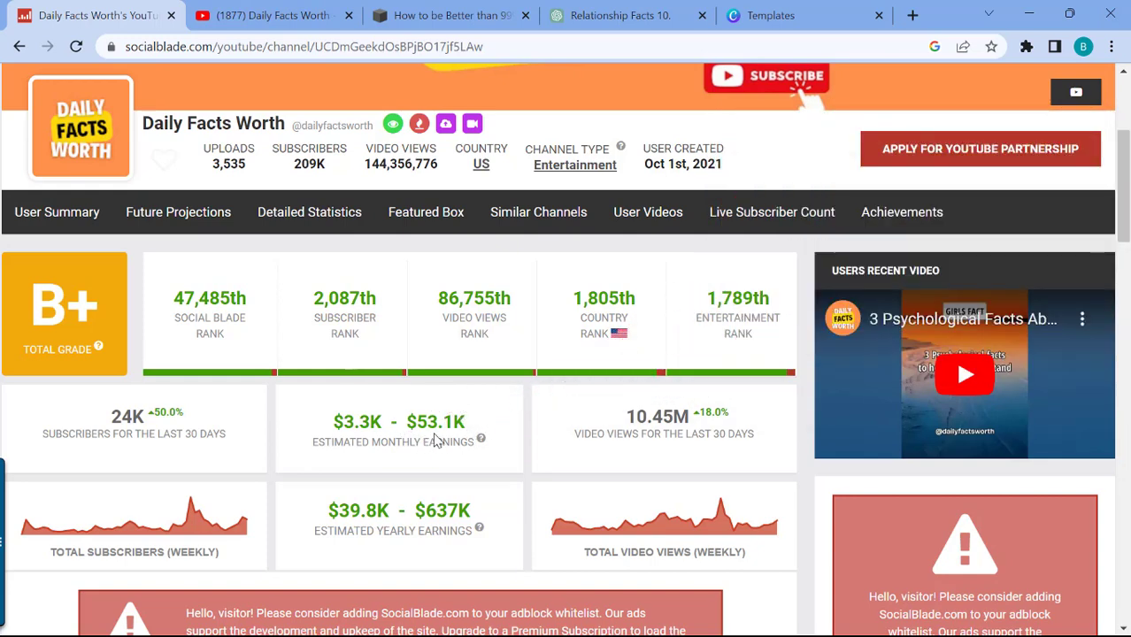
Switch to YouTube and examine the most popular Shorts and the channel header of Daily Facts Worth.
{"action": "left_click", "coordinate": [288, 26]}
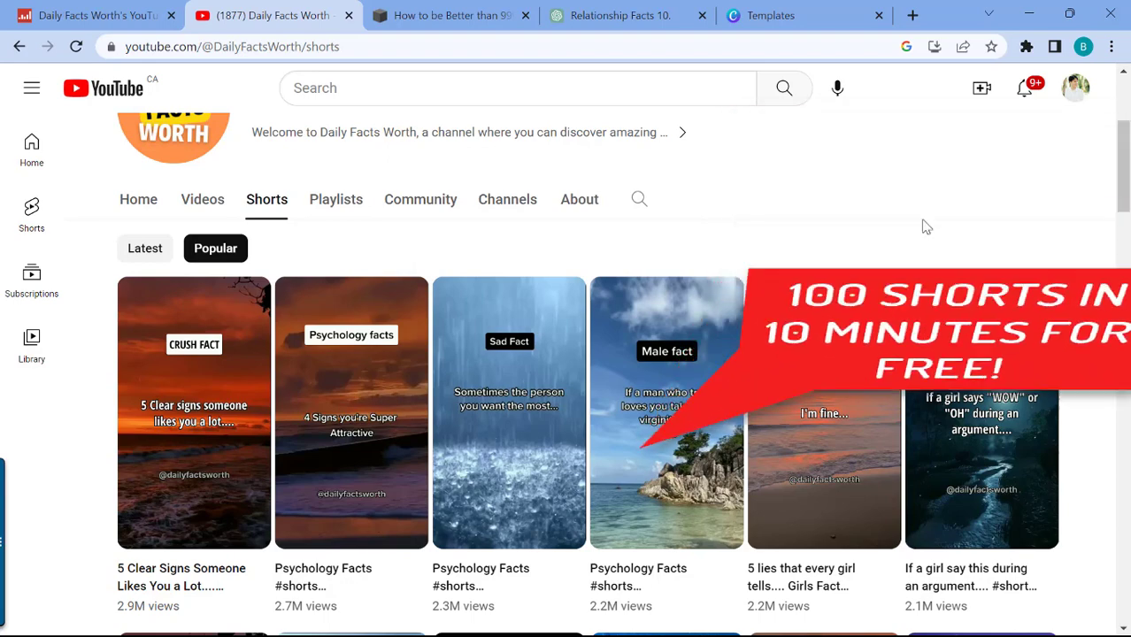
{"action": "scroll", "coordinate": [924, 225], "scroll_direction": "down", "scroll_amount": 2}
{"action": "scroll", "coordinate": [1009, 331], "scroll_direction": "up", "scroll_amount": 5}
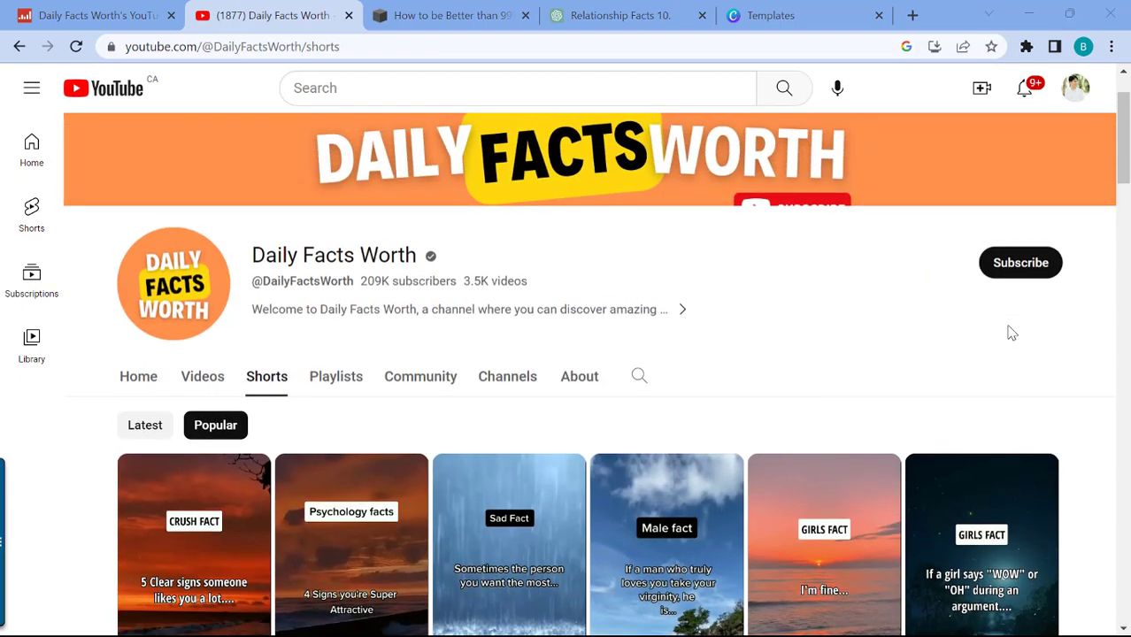
{"action": "scroll", "coordinate": [1012, 332], "scroll_direction": "up", "scroll_amount": 1}
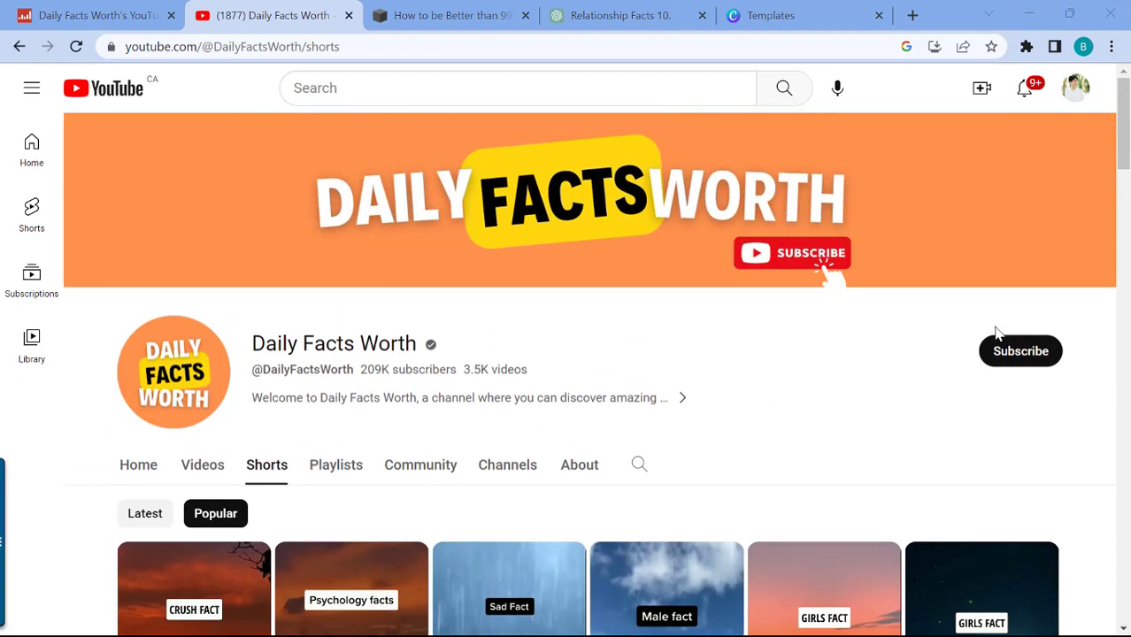
{"action": "scroll", "coordinate": [998, 333], "scroll_direction": "down", "scroll_amount": 3}
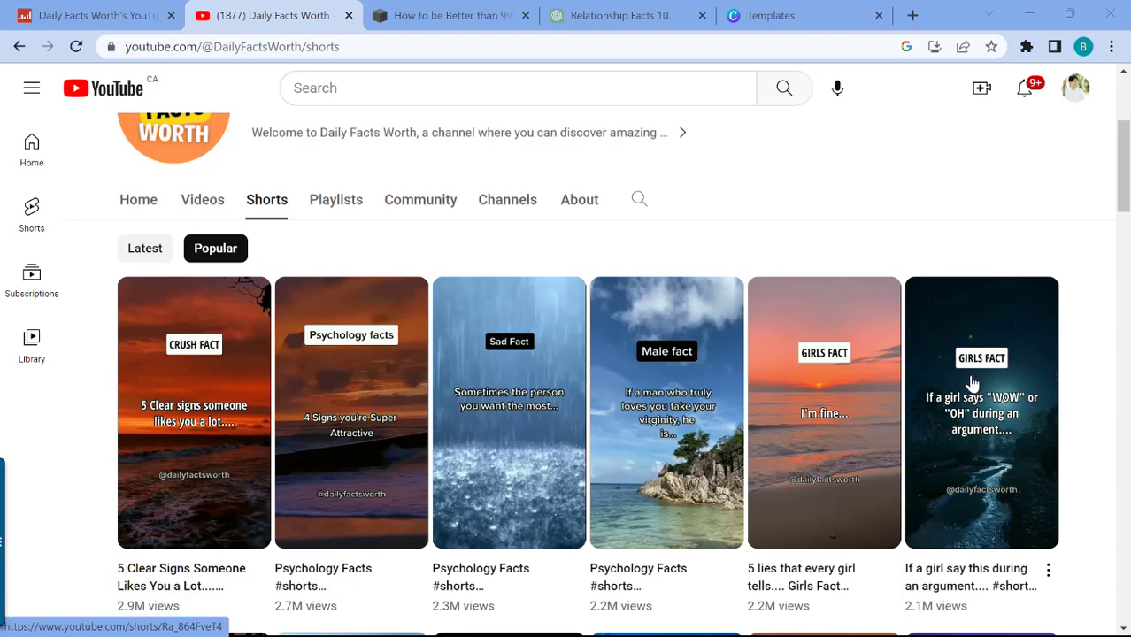
{"action": "scroll", "coordinate": [1050, 389], "scroll_direction": "down", "scroll_amount": 1}
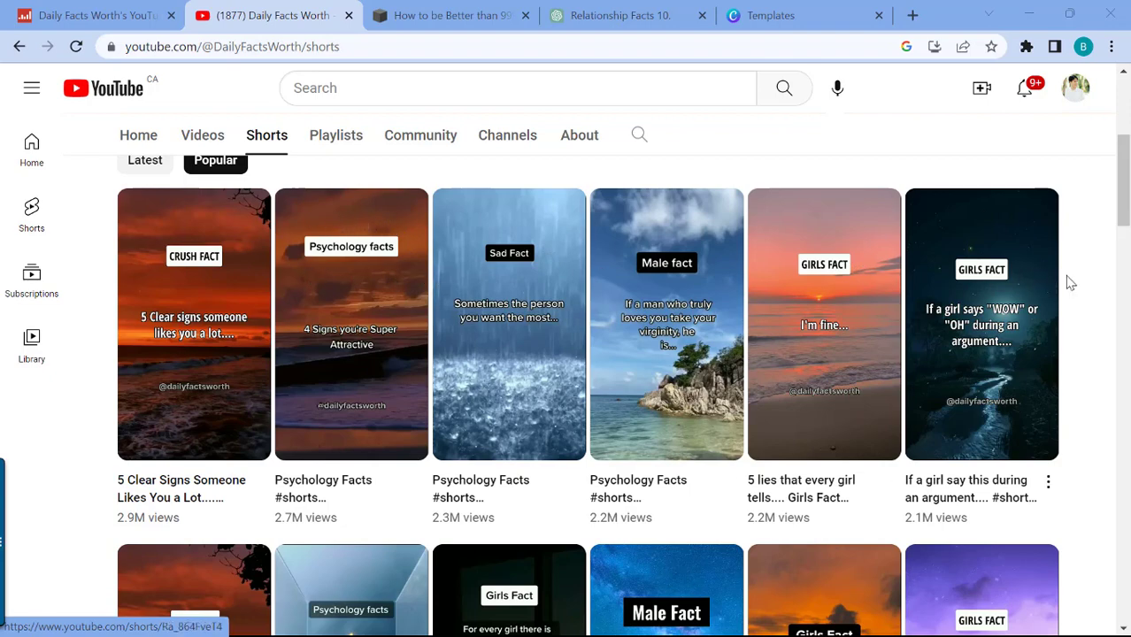
{"action": "scroll", "coordinate": [1058, 289], "scroll_direction": "down", "scroll_amount": 3}
{"action": "scroll", "coordinate": [1056, 293], "scroll_direction": "down", "scroll_amount": 5}
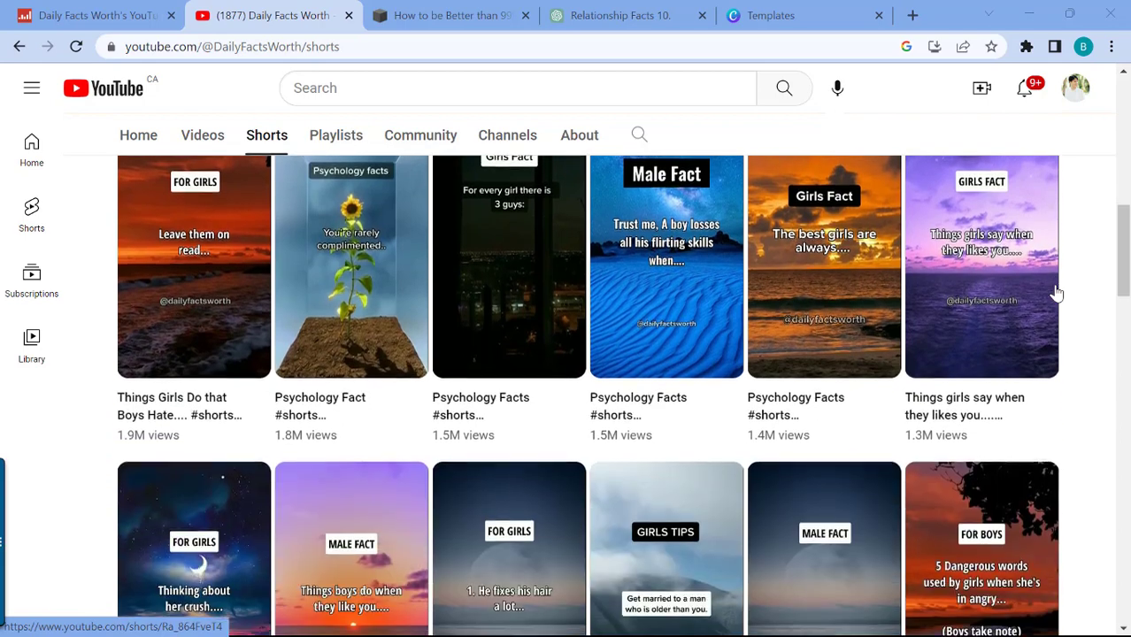
{"action": "scroll", "coordinate": [1056, 298], "scroll_direction": "down", "scroll_amount": 2}
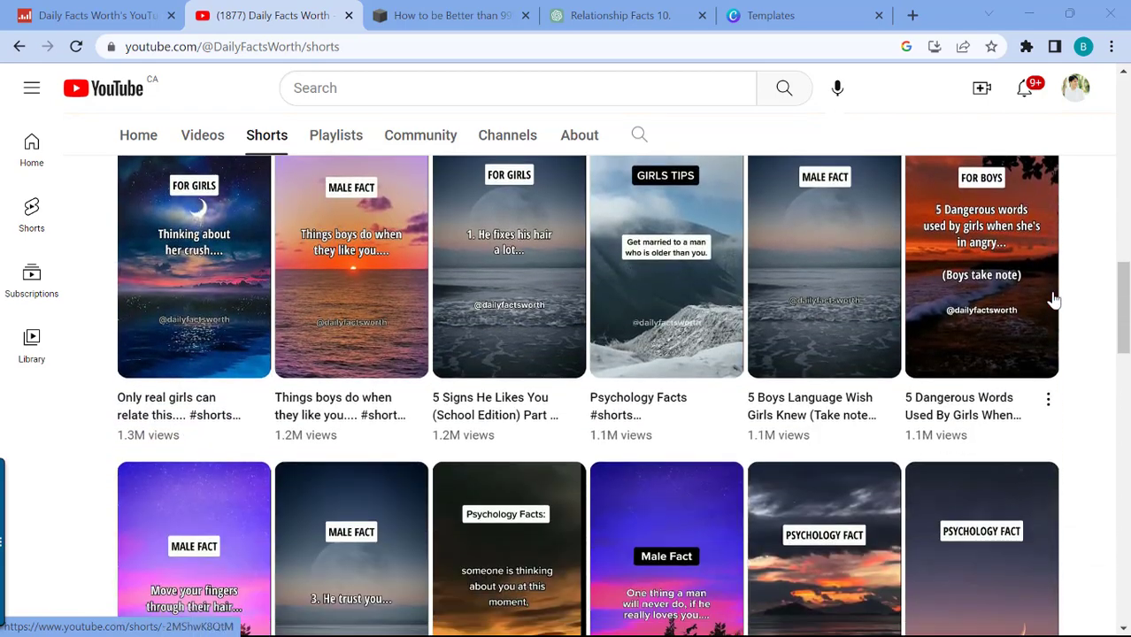
{"action": "scroll", "coordinate": [1053, 302], "scroll_direction": "down", "scroll_amount": 4}
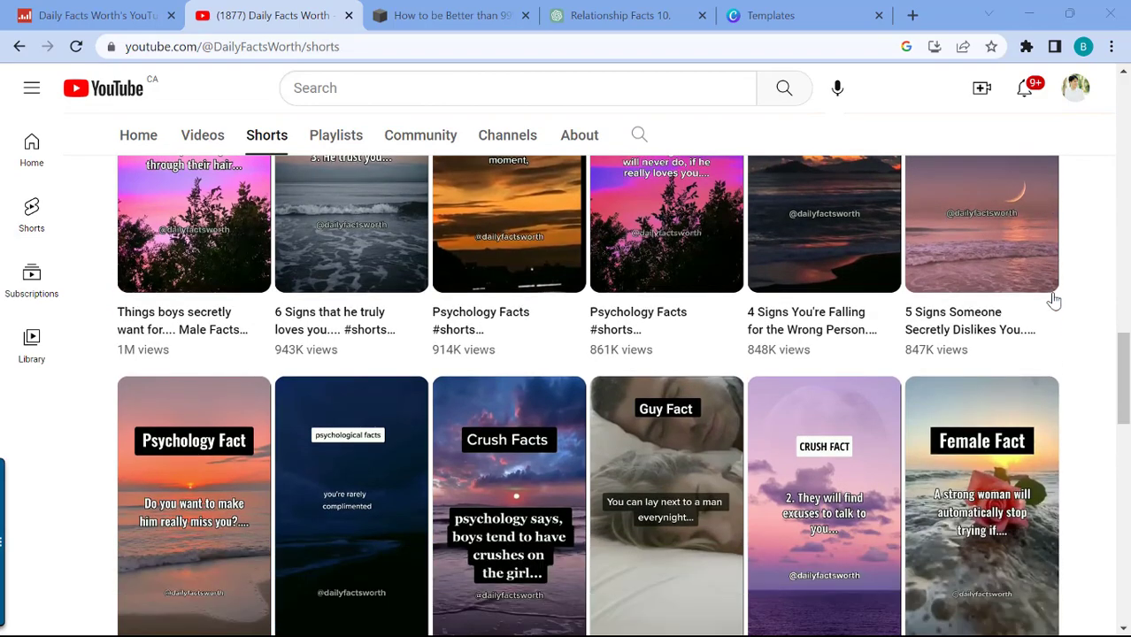
{"action": "scroll", "coordinate": [1053, 301], "scroll_direction": "up", "scroll_amount": 15}
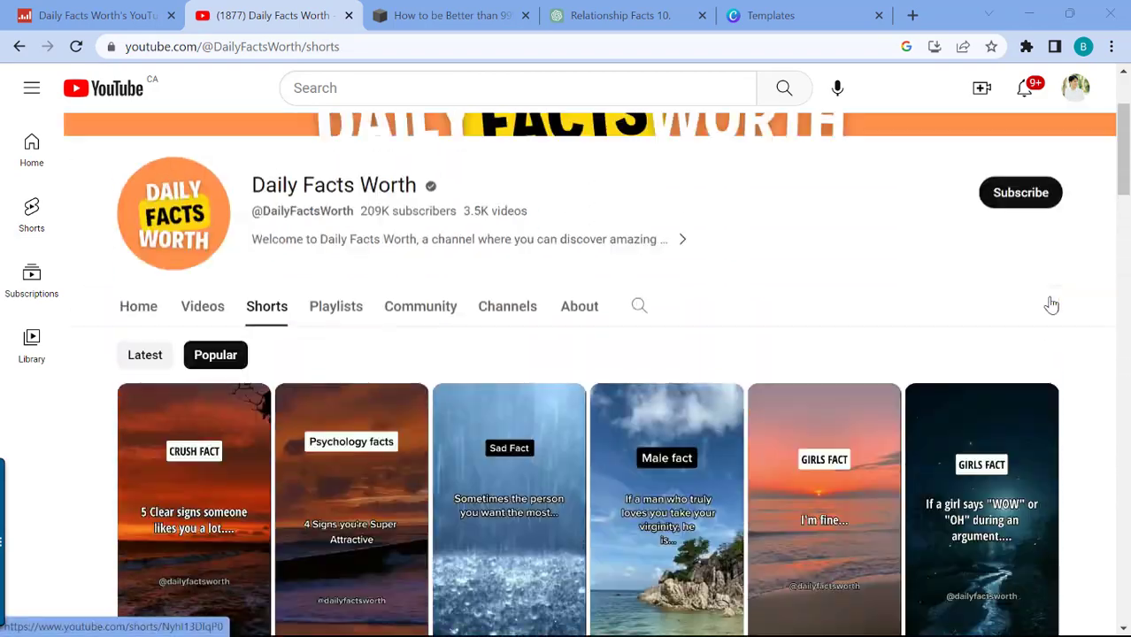
{"action": "scroll", "coordinate": [1052, 305], "scroll_direction": "up", "scroll_amount": 2}
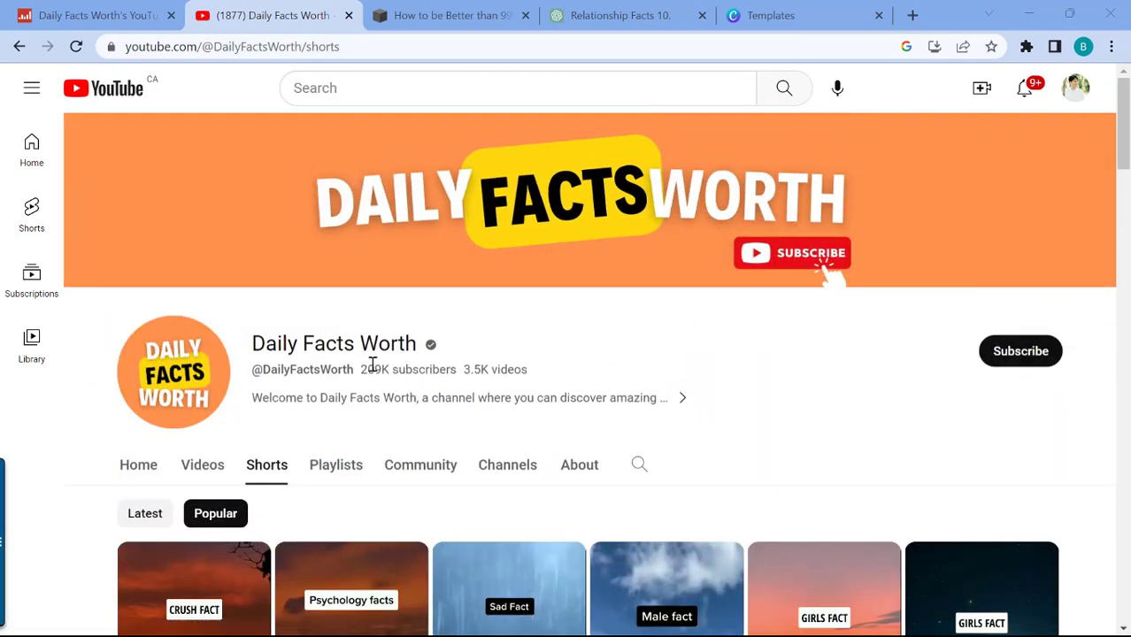
Check the channel's estimated earnings on Social Blade, then return to its popular Shorts on YouTube.
{"action": "left_click", "coordinate": [100, 13]}
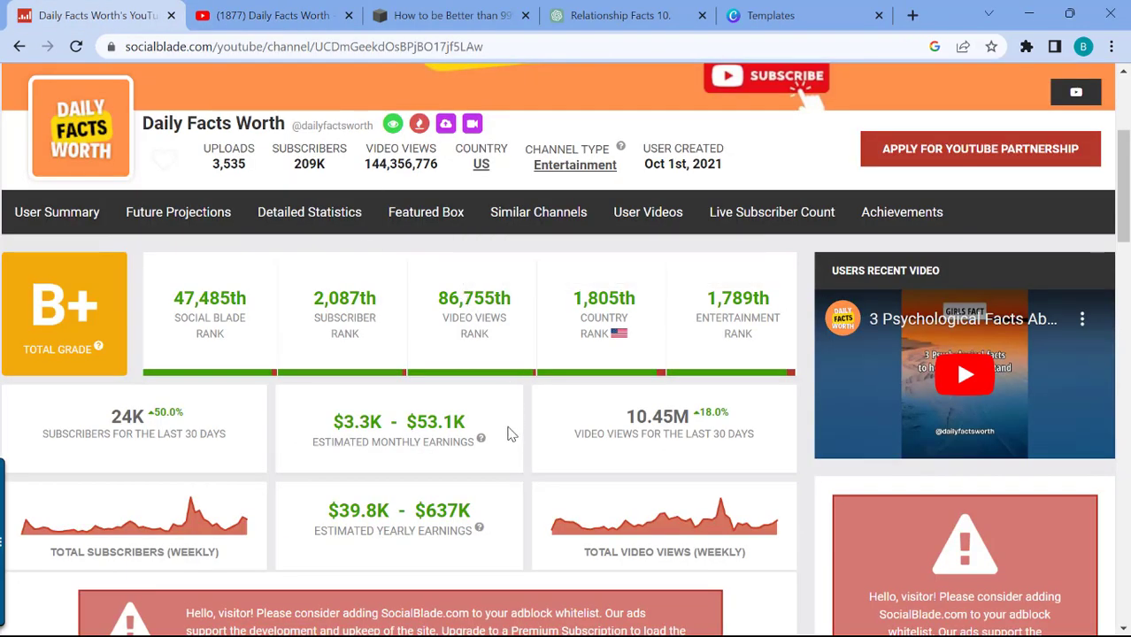
{"action": "left_click", "coordinate": [266, 15]}
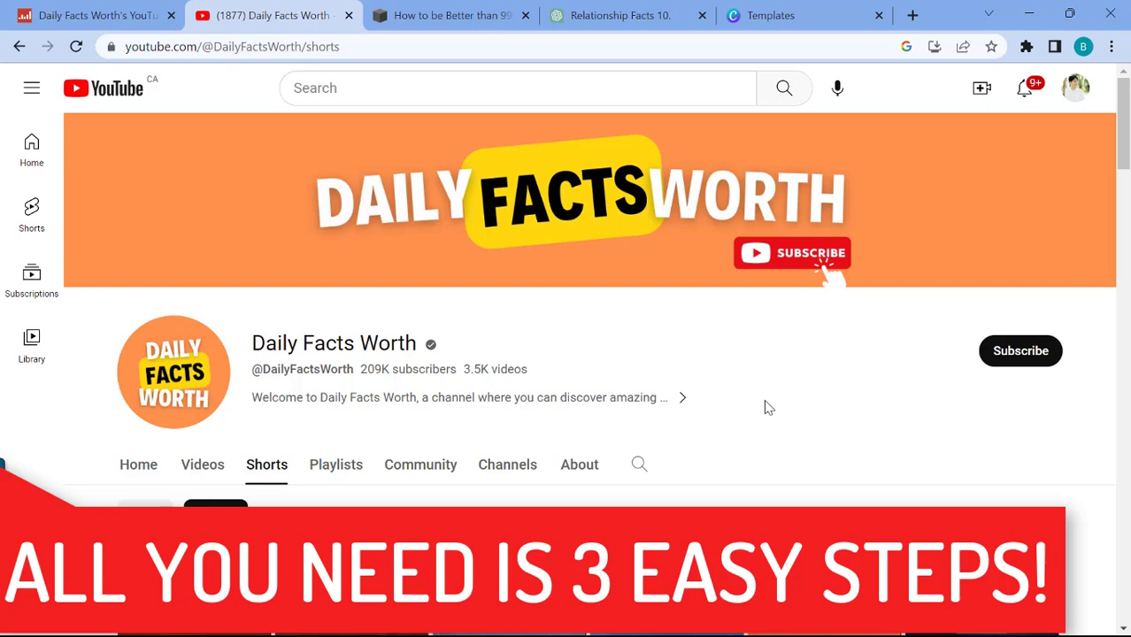
{"action": "scroll", "coordinate": [759, 395], "scroll_direction": "down", "scroll_amount": 3}
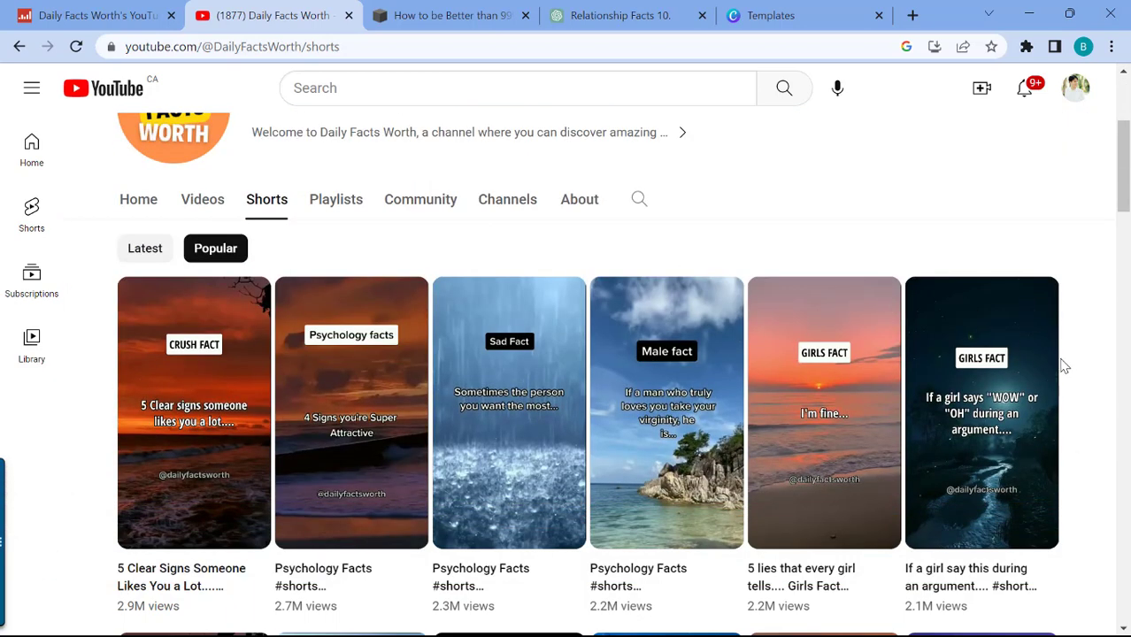
{"action": "scroll", "coordinate": [1067, 365], "scroll_direction": "down", "scroll_amount": 1}
{"action": "scroll", "coordinate": [1065, 366], "scroll_direction": "down", "scroll_amount": 3}
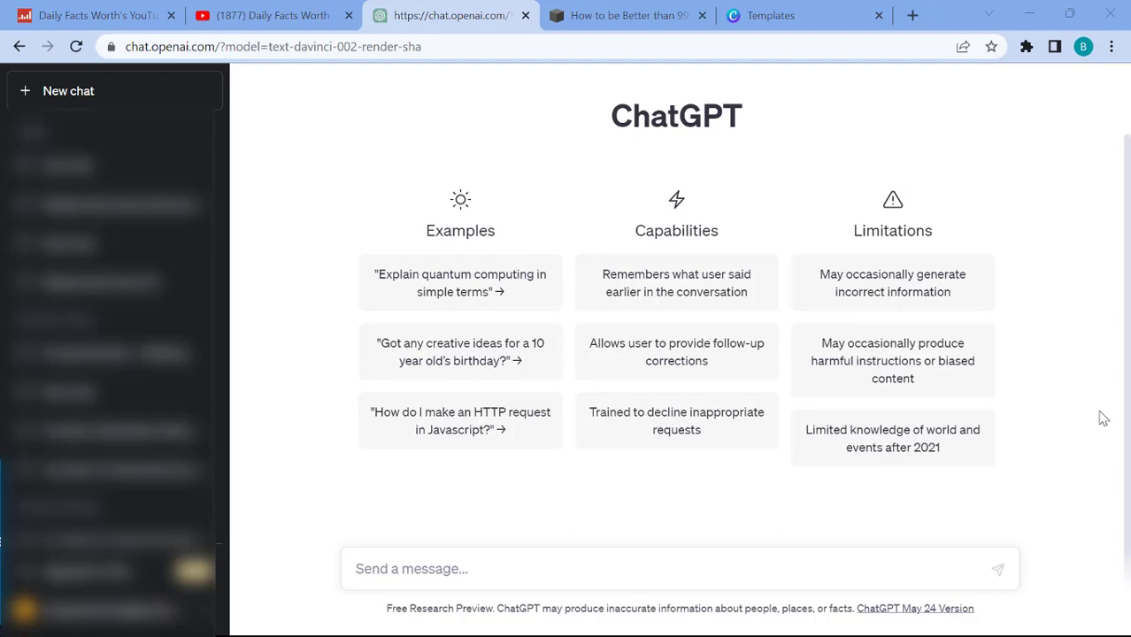
Ask ChatGPT for 10 two-sentence relationship fact quotes in Excel style format for people in their 20s, with title, first part, second part and aspect columns.
{"action": "left_click", "coordinate": [294, 12]}
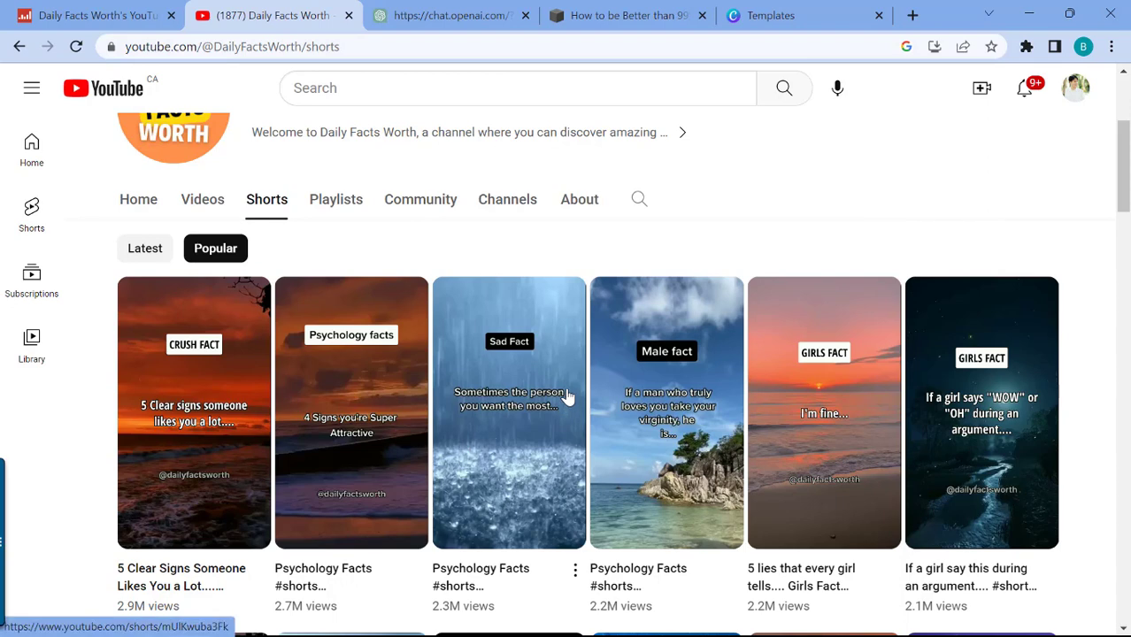
{"action": "left_click", "coordinate": [451, 11]}
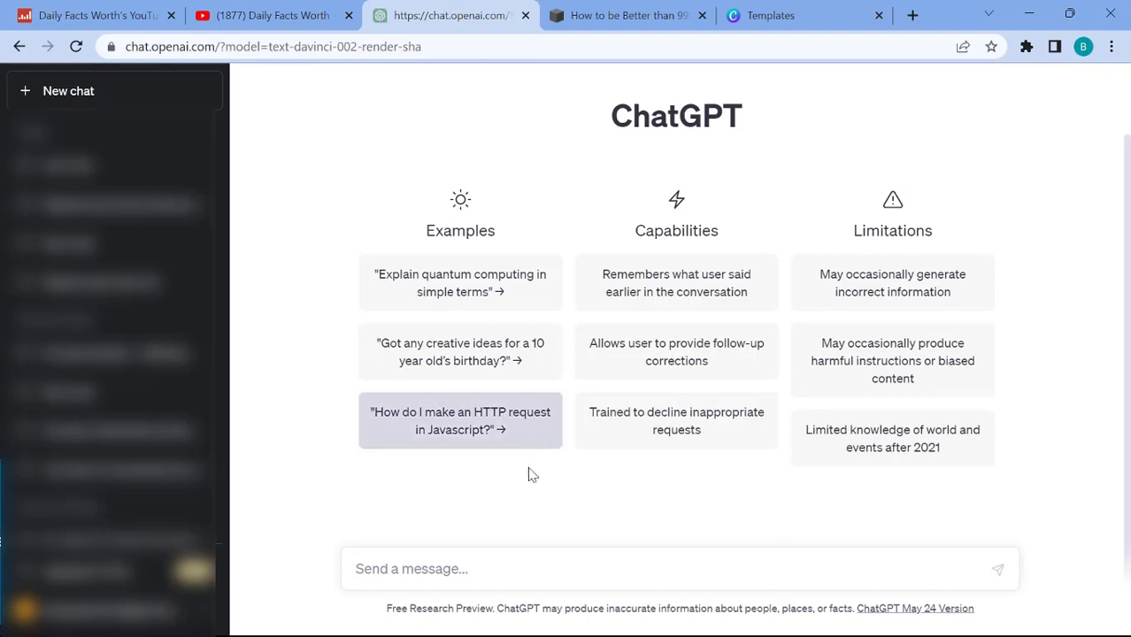
{"action": "type", "text": "Write 10 relationship fact quotes in an Excel style format. Here are my requirements:  - Each quote will be made up of 2 short sentences. - The first part should make it intriguing for our viewers to read the second part. - The quote should target people in their 20s. - The quote should cover various aspects of relationships, including dating, marriage, friendships, and general relationship advice. - Aim for a mix of informative and humorous content. - For each quote you will be creating, provide the title, first part, and second part for each quote. - Include an additional column indicating the aspect of the relationship fact."}
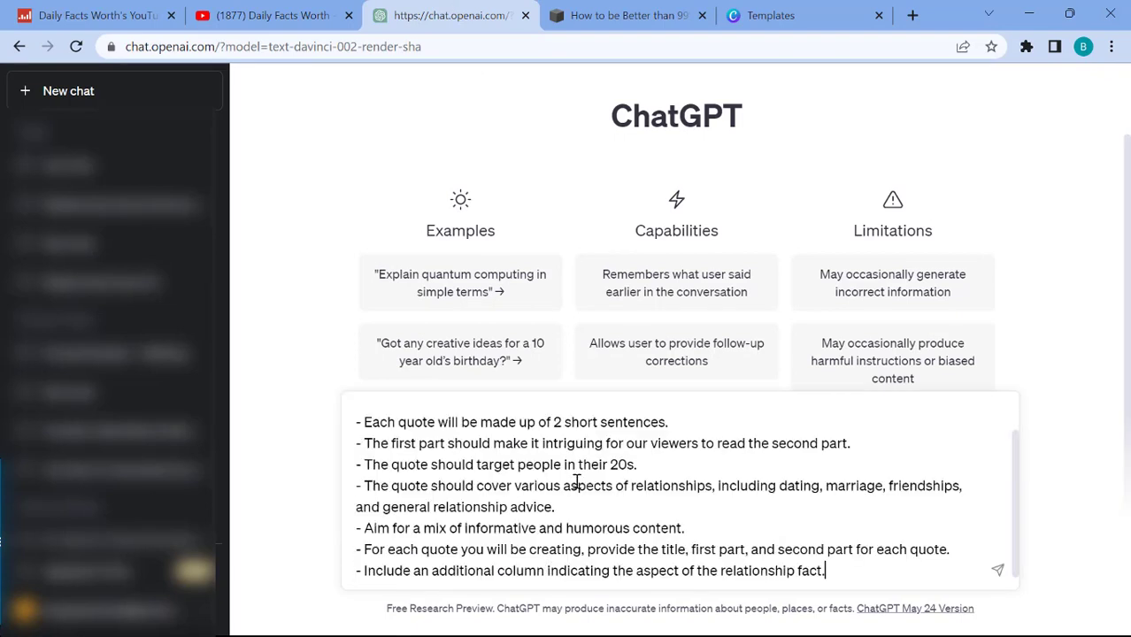
{"action": "scroll", "coordinate": [967, 524], "scroll_direction": "up", "scroll_amount": 1}
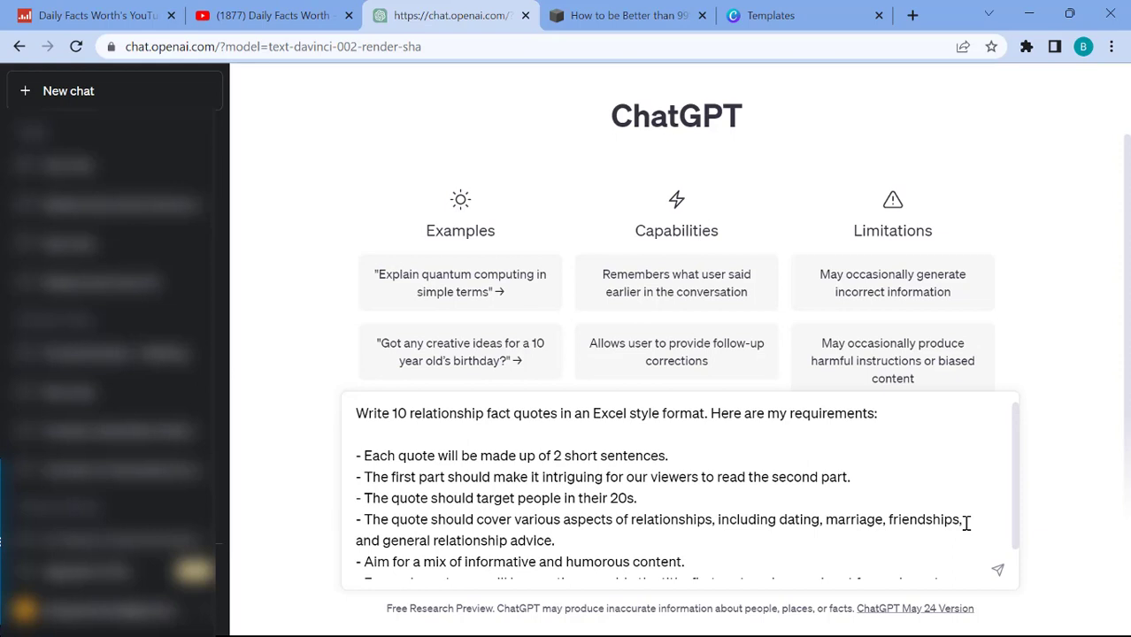
{"action": "left_click", "coordinate": [997, 570]}
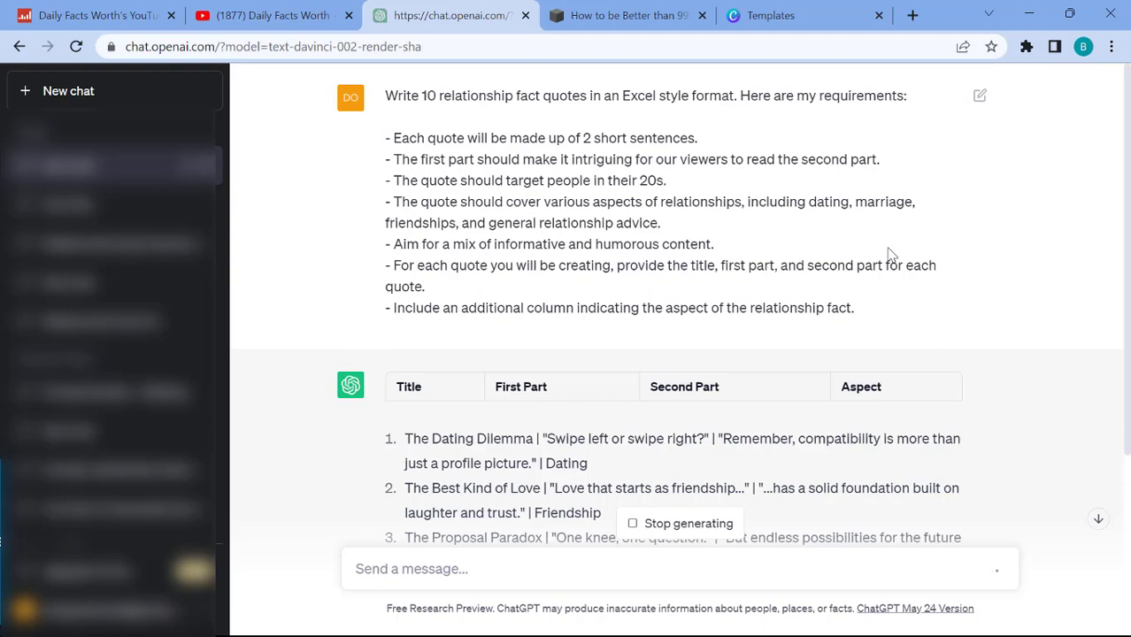
Glance at the channel's Shorts on YouTube, then review the quote count and topic in the ChatGPT prompt.
{"action": "left_click", "coordinate": [257, 13]}
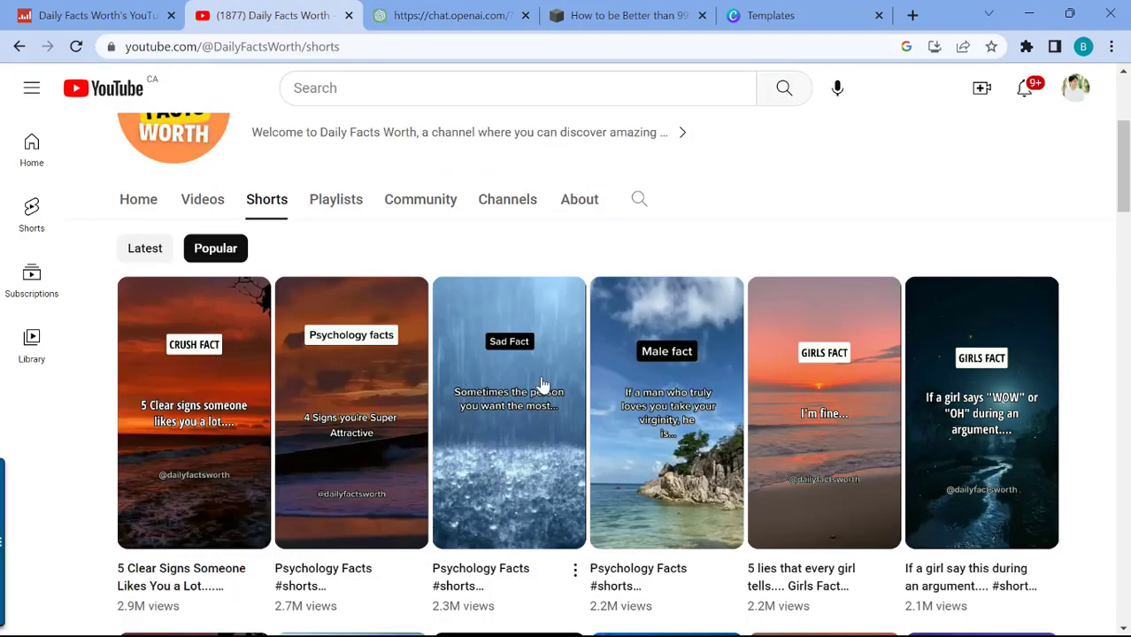
{"action": "left_click", "coordinate": [481, 9]}
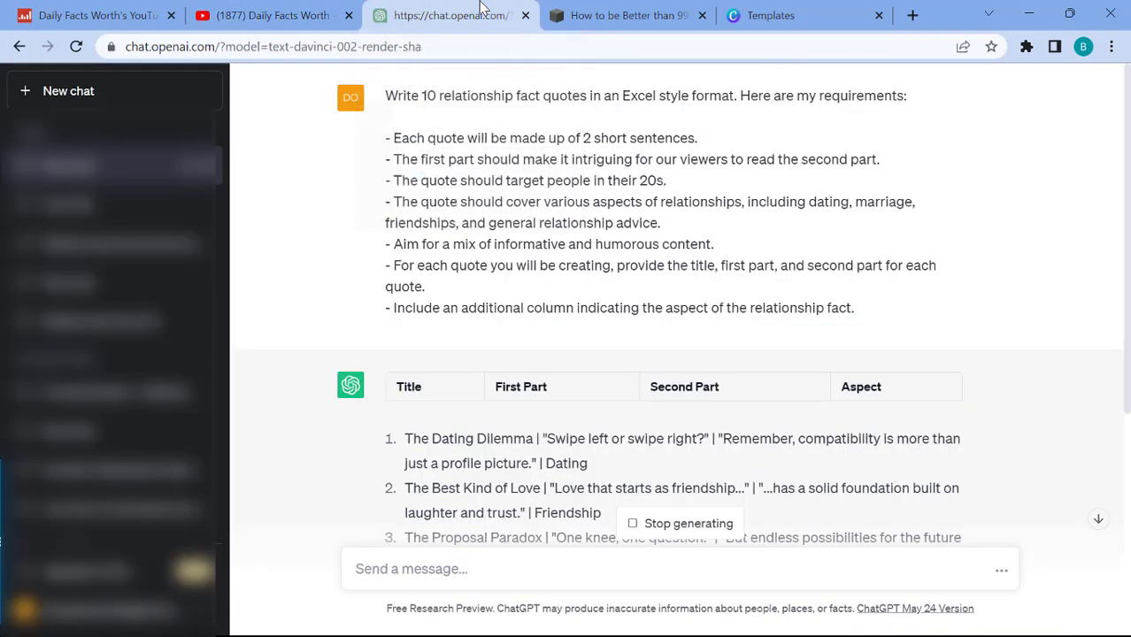
{"action": "left_click_drag", "start_coordinate": [423, 95], "coordinate": [587, 96]}
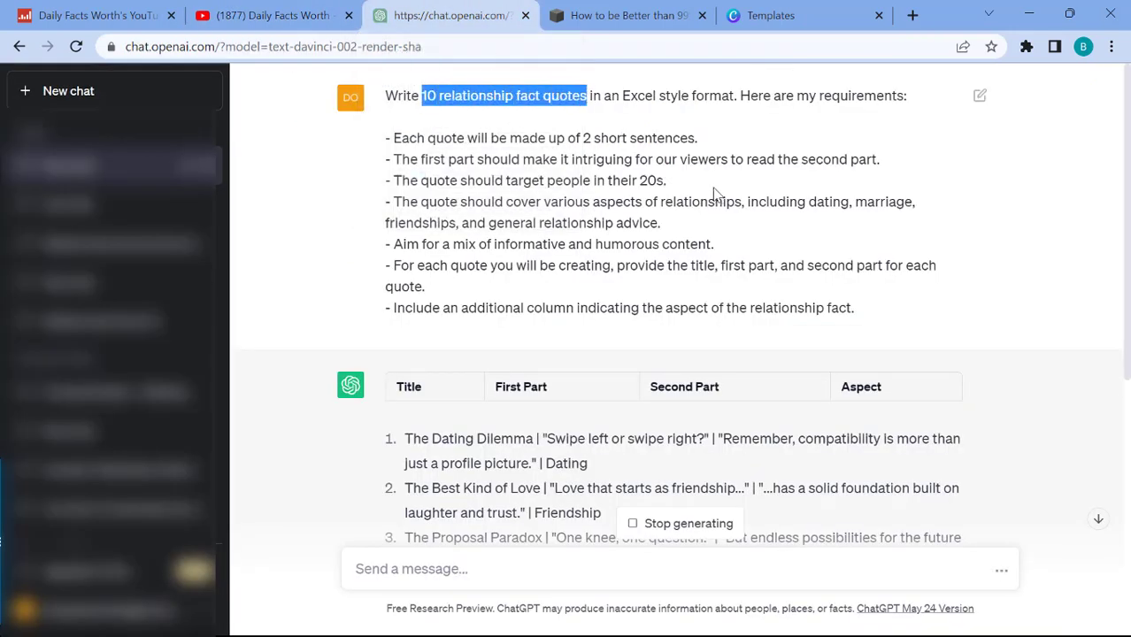
{"action": "left_click", "coordinate": [763, 142]}
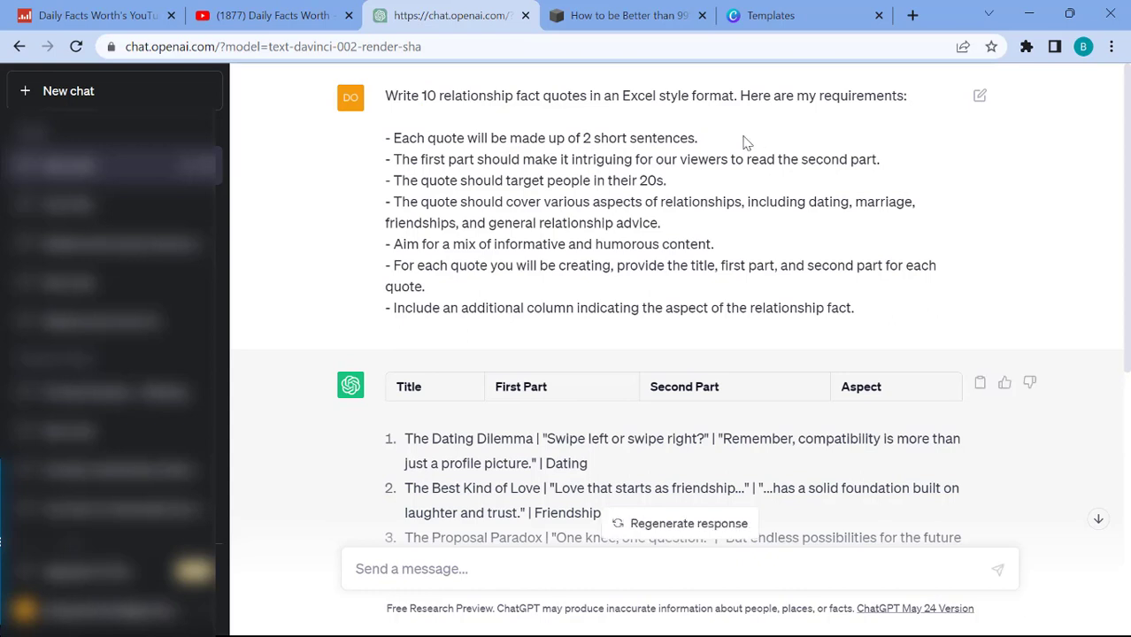
{"action": "double_click", "coordinate": [493, 97]}
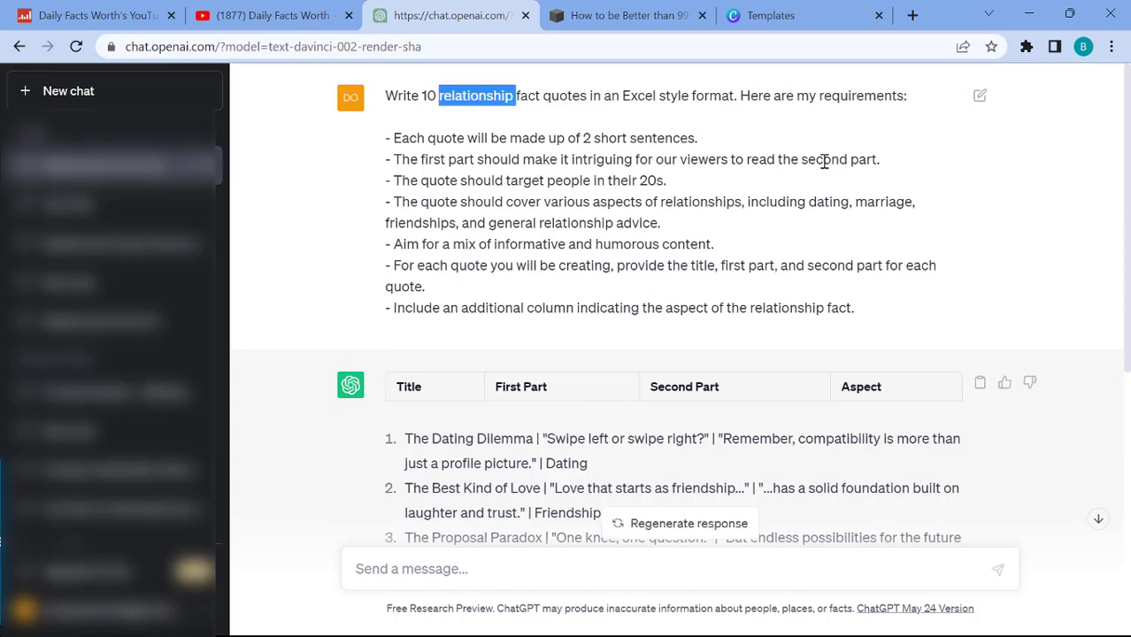
{"action": "left_click", "coordinate": [696, 140]}
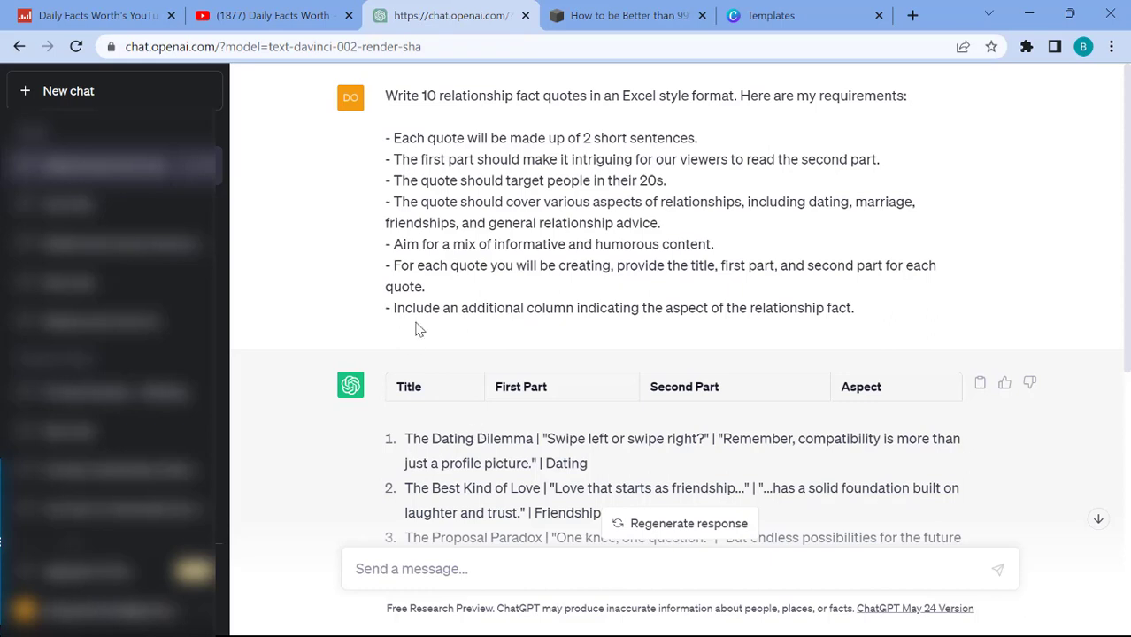
{"action": "left_click_drag", "start_coordinate": [422, 95], "coordinate": [893, 308]}
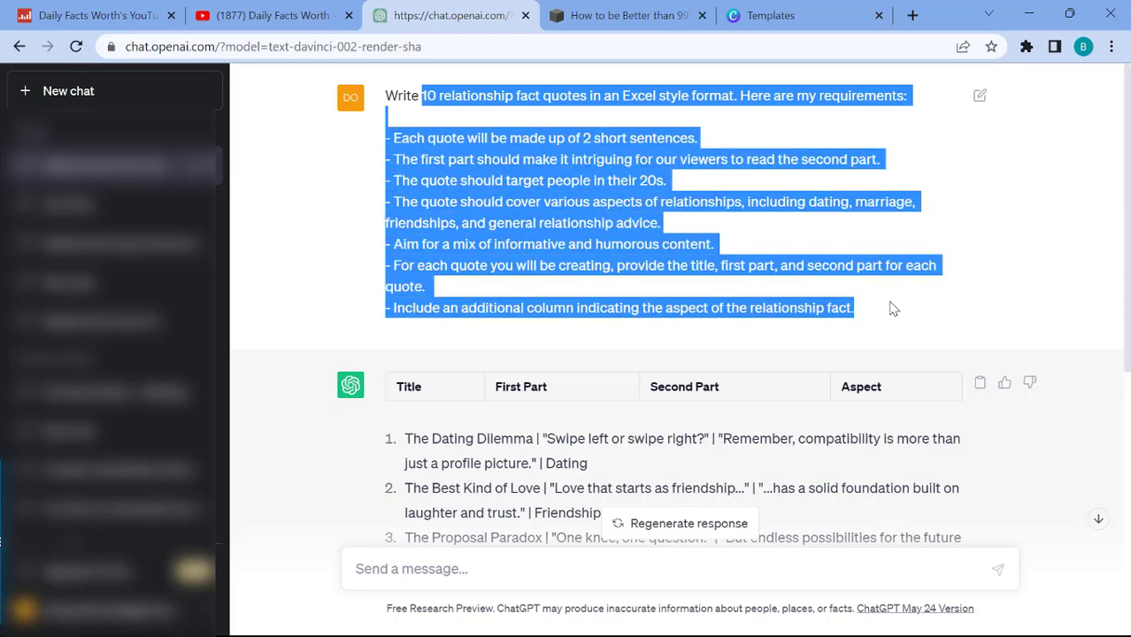
{"action": "left_click", "coordinate": [893, 309]}
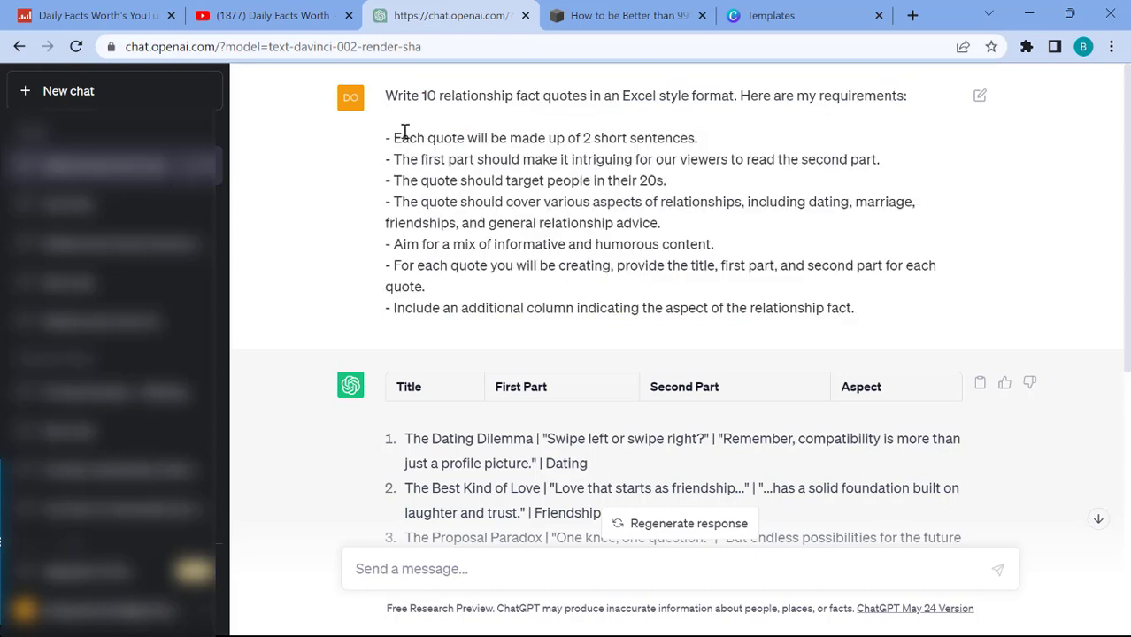
Read the prompt's requirements on length, intrigue, audience, topics and columns, then look through the generated quotes.
{"action": "left_click_drag", "start_coordinate": [419, 134], "coordinate": [709, 143]}
{"action": "left_click", "coordinate": [551, 180]}
{"action": "left_click_drag", "start_coordinate": [534, 159], "coordinate": [891, 167]}
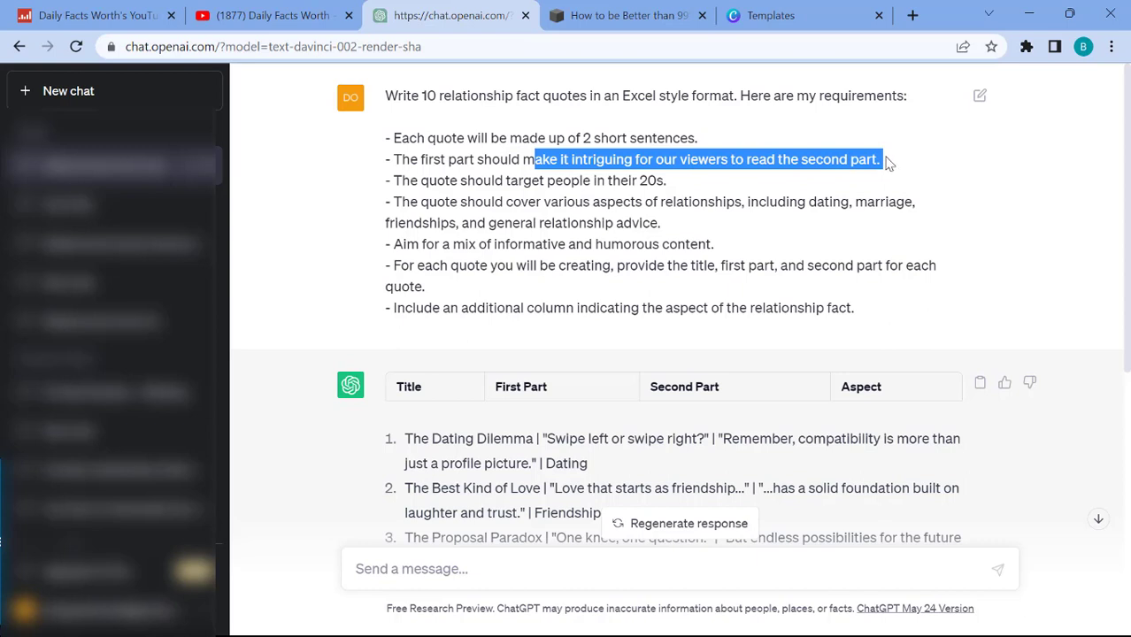
{"action": "left_click", "coordinate": [651, 193]}
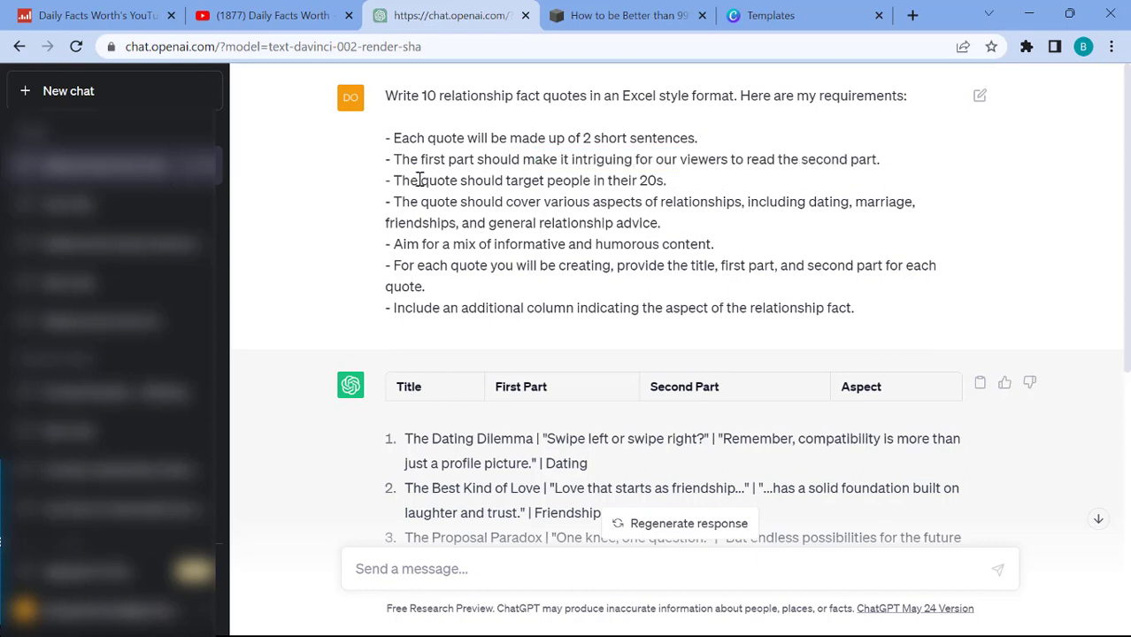
{"action": "left_click_drag", "start_coordinate": [419, 180], "coordinate": [670, 181]}
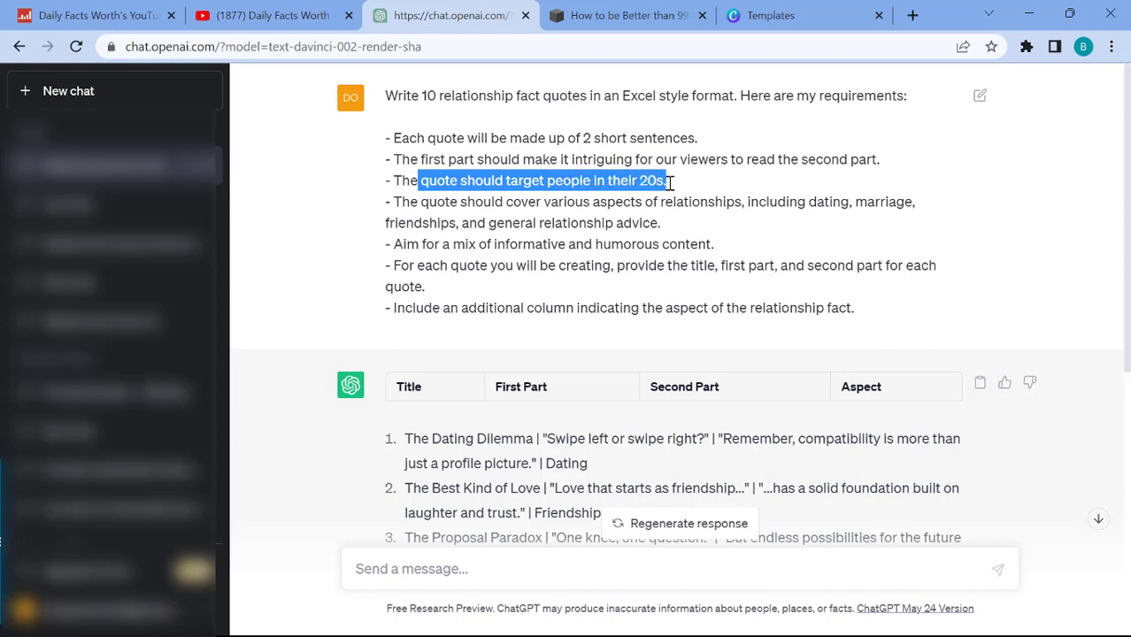
{"action": "left_click", "coordinate": [769, 189]}
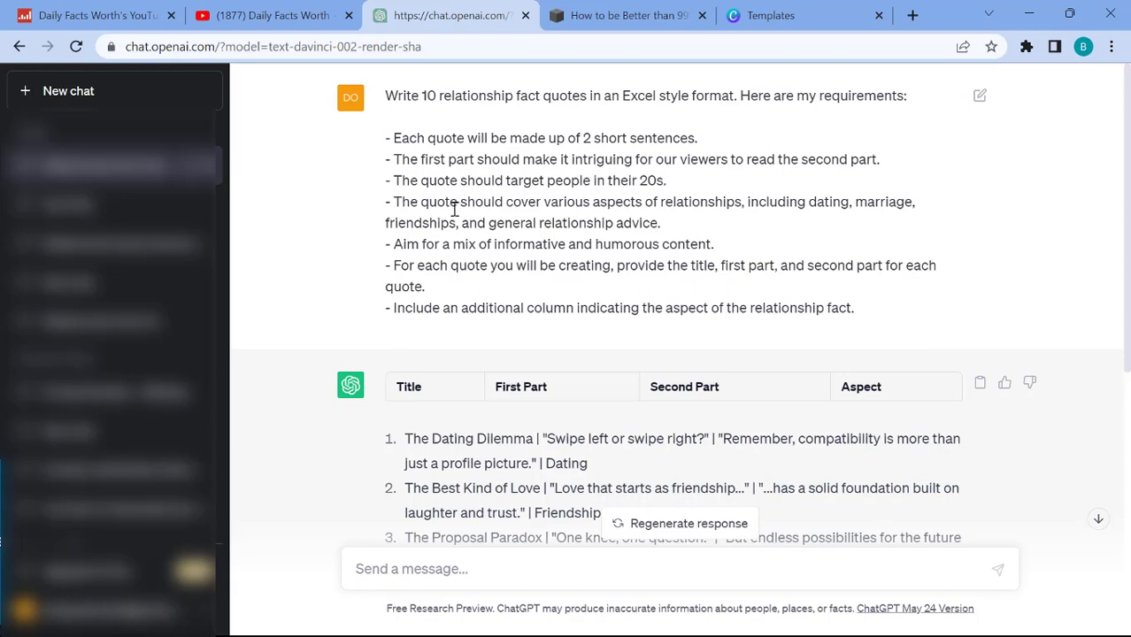
{"action": "left_click_drag", "start_coordinate": [456, 204], "coordinate": [730, 225]}
{"action": "left_click_drag", "start_coordinate": [722, 265], "coordinate": [882, 285]}
{"action": "left_click", "coordinate": [827, 266]}
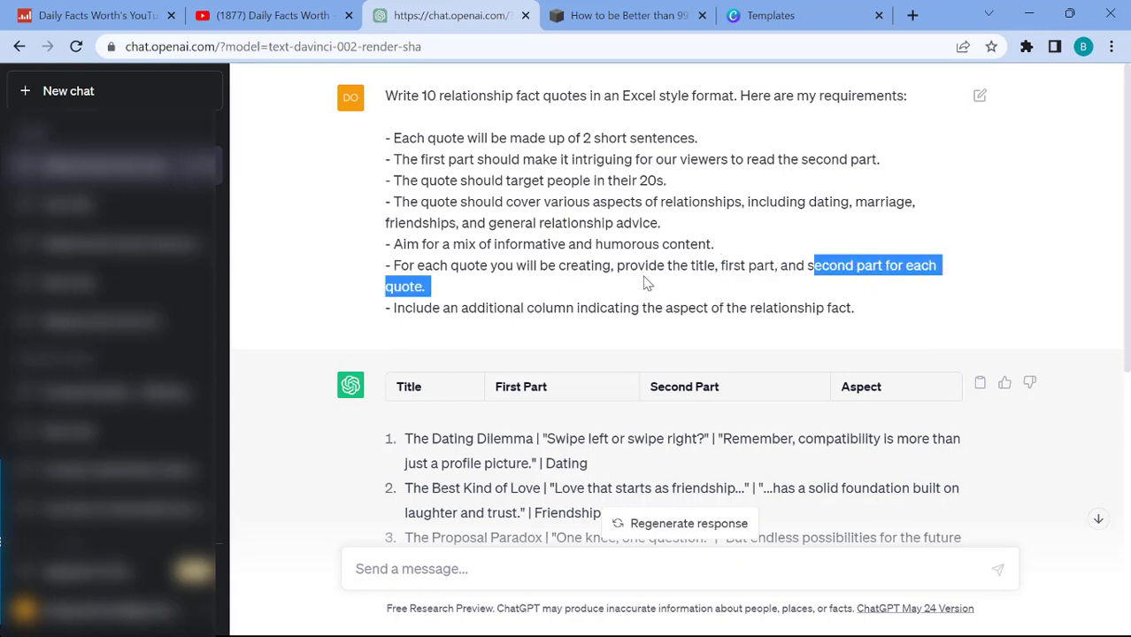
{"action": "left_click", "coordinate": [481, 312]}
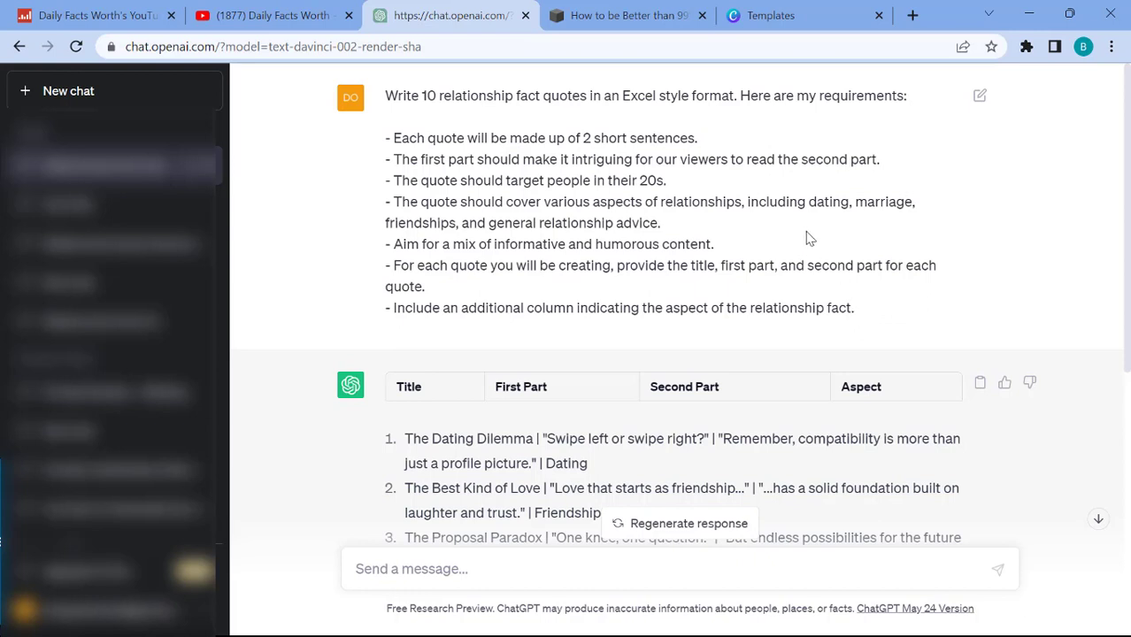
{"action": "scroll", "coordinate": [807, 237], "scroll_direction": "down", "scroll_amount": 2}
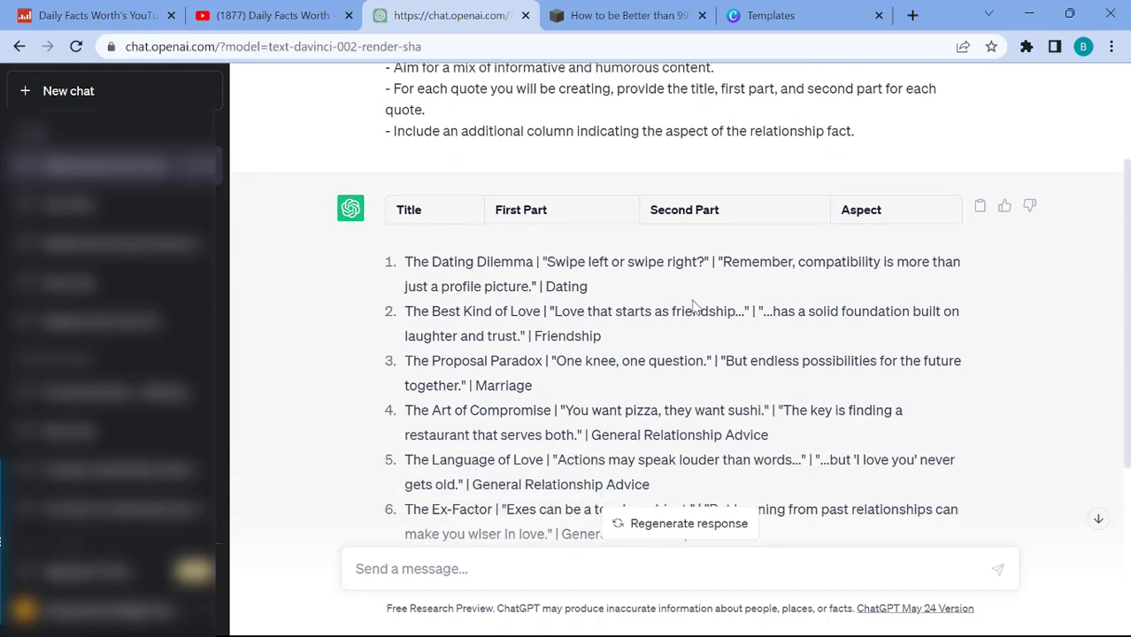
{"action": "scroll", "coordinate": [521, 257], "scroll_direction": "down", "scroll_amount": 1}
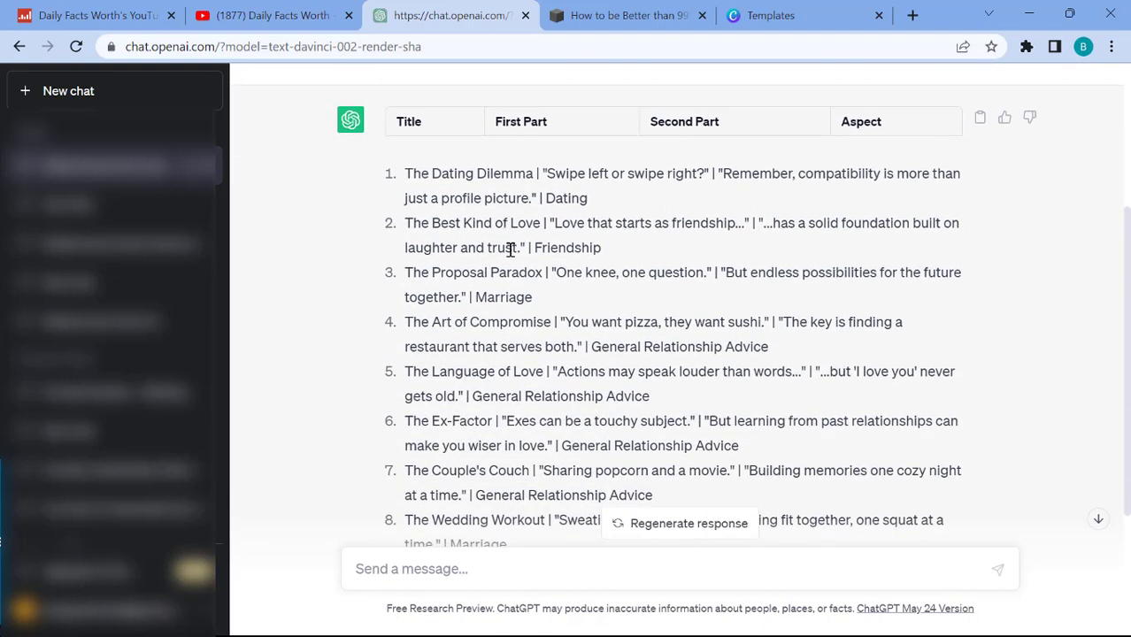
Examine the first generated quote, "The Dating Dilemma", highlighting its title, first part and second part.
{"action": "scroll", "coordinate": [514, 252], "scroll_direction": "down", "scroll_amount": 3}
{"action": "scroll", "coordinate": [717, 395], "scroll_direction": "up", "scroll_amount": 5}
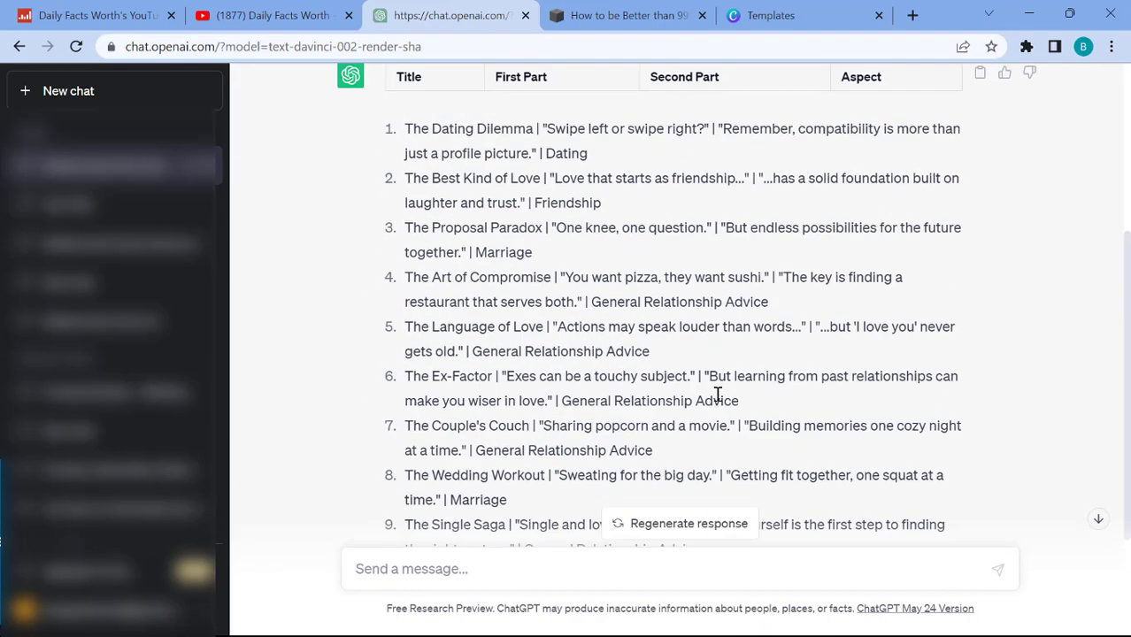
{"action": "scroll", "coordinate": [715, 381], "scroll_direction": "down", "scroll_amount": 2}
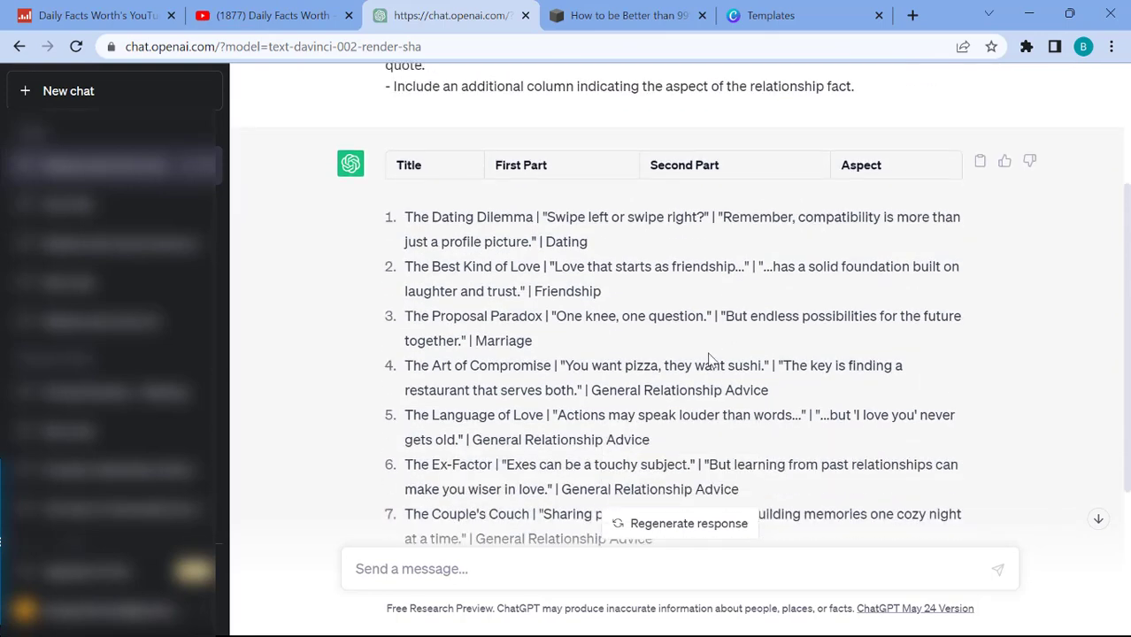
{"action": "left_click_drag", "start_coordinate": [534, 223], "coordinate": [404, 223]}
{"action": "left_click", "coordinate": [591, 234]}
{"action": "left_click_drag", "start_coordinate": [546, 217], "coordinate": [535, 242]}
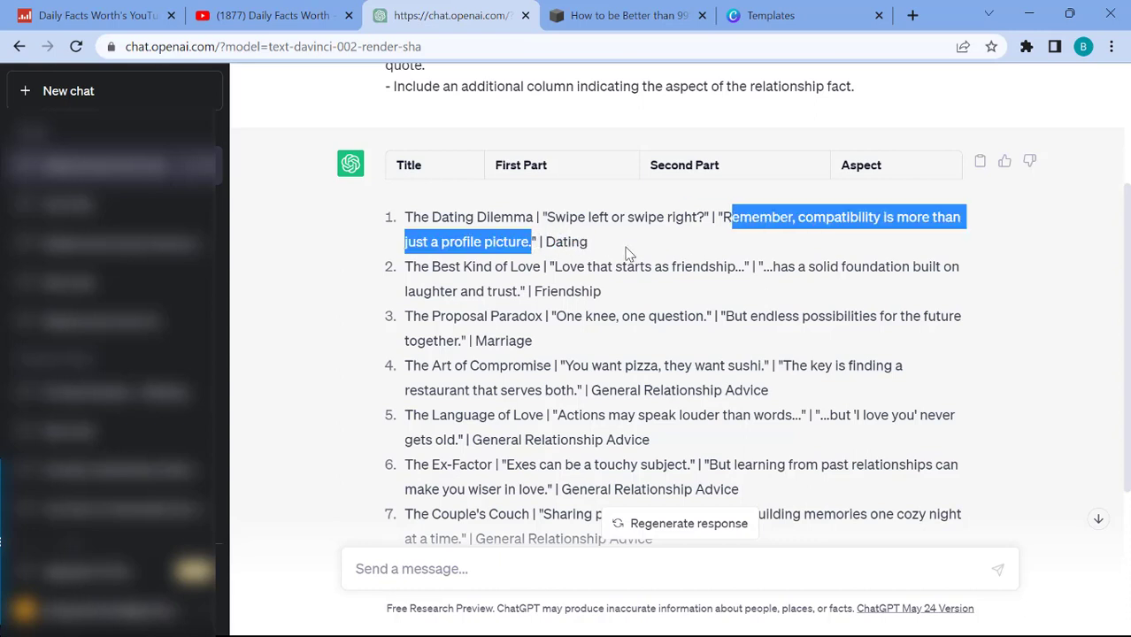
{"action": "left_click", "coordinate": [622, 249]}
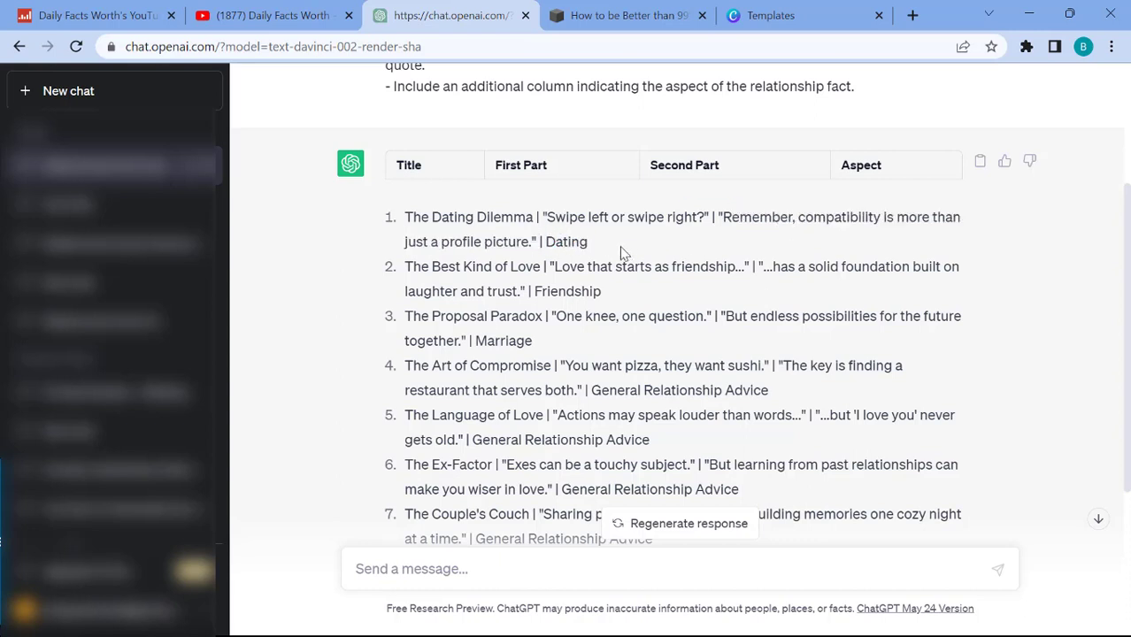
{"action": "left_click_drag", "start_coordinate": [547, 217], "coordinate": [534, 248]}
{"action": "left_click", "coordinate": [793, 239]}
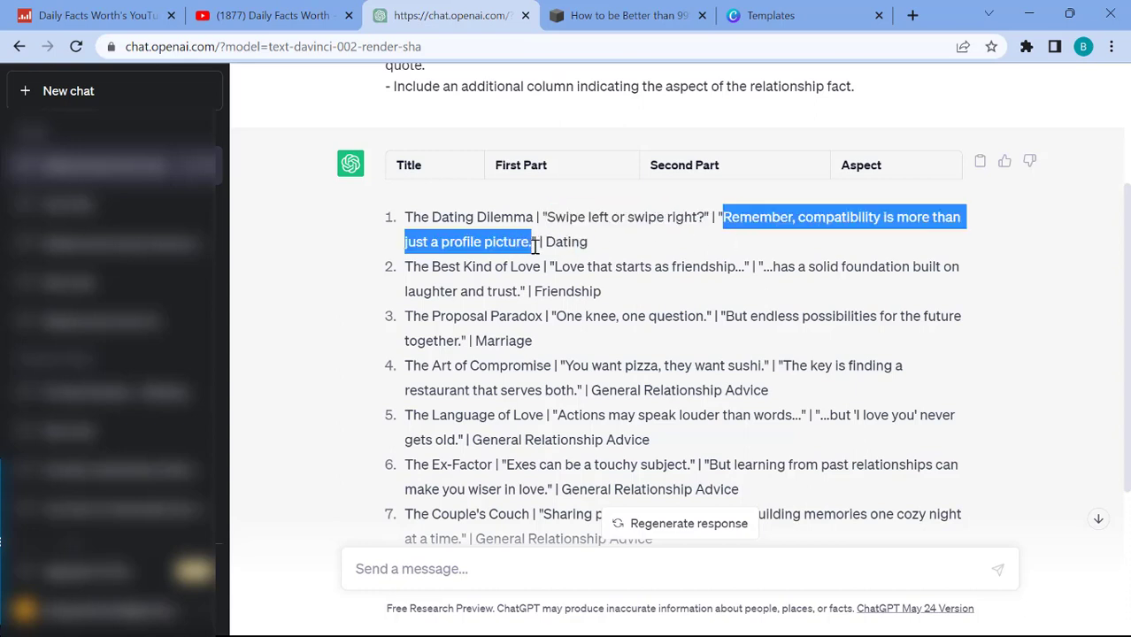
{"action": "left_click", "coordinate": [761, 256]}
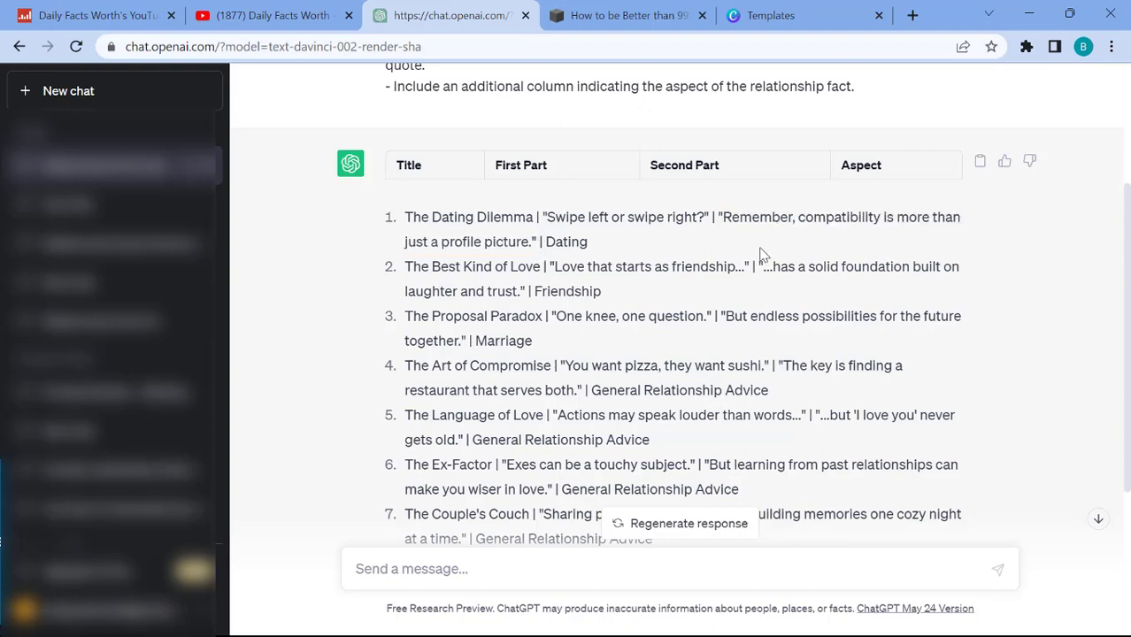
Look over the remaining generated quotes and compare them with the prompt's requirements.
{"action": "scroll", "coordinate": [759, 255], "scroll_direction": "down", "scroll_amount": 2}
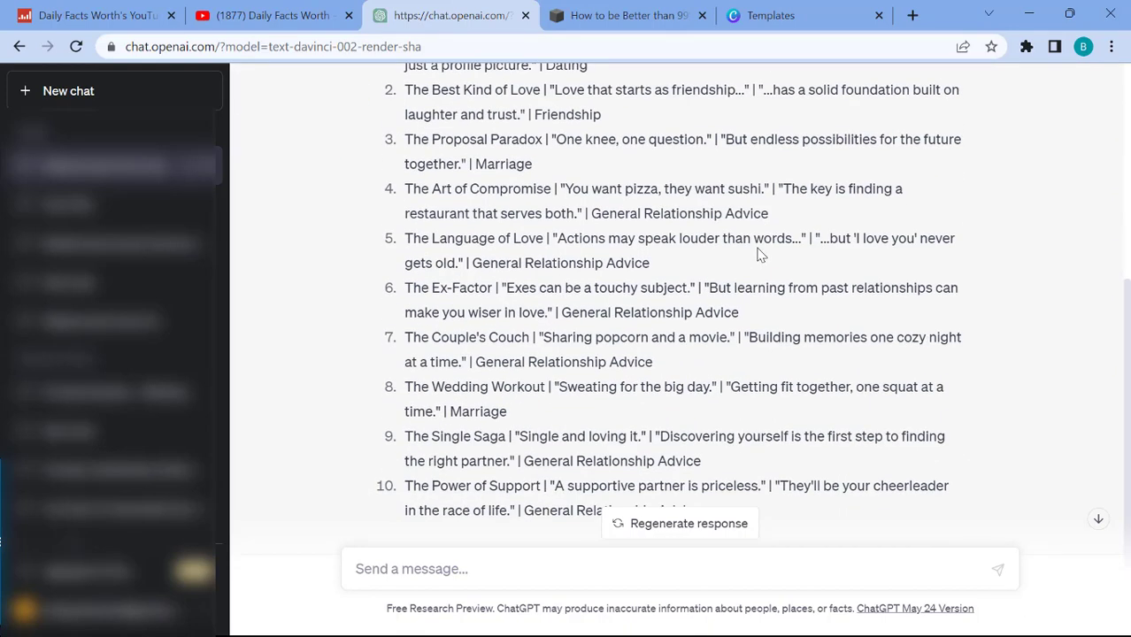
{"action": "scroll", "coordinate": [759, 255], "scroll_direction": "up", "scroll_amount": 5}
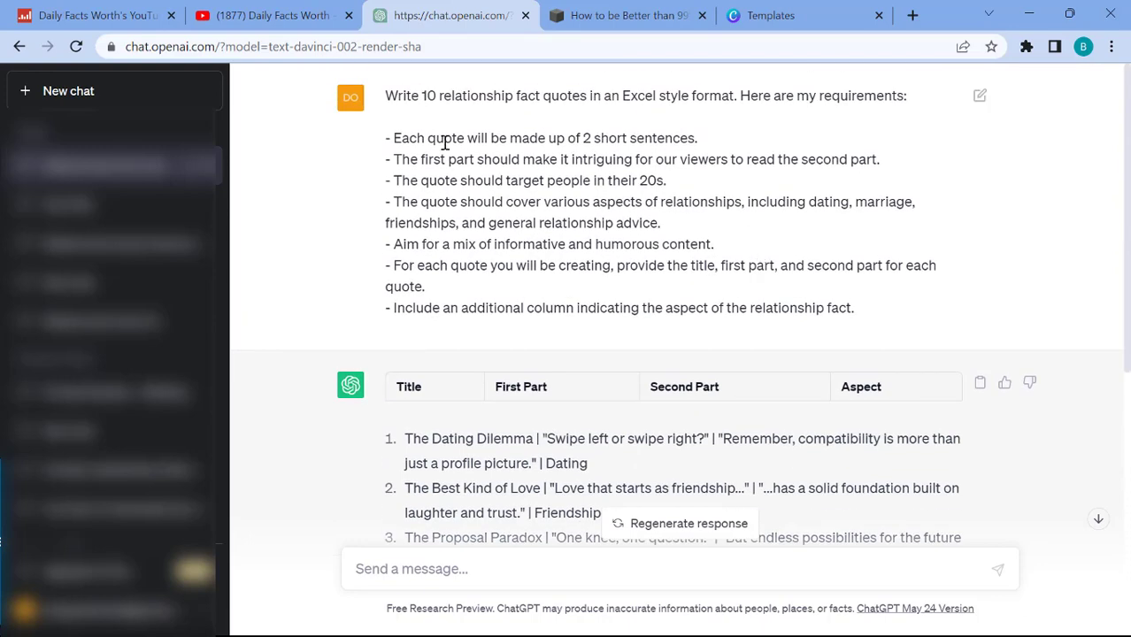
{"action": "scroll", "coordinate": [713, 239], "scroll_direction": "down", "scroll_amount": 5}
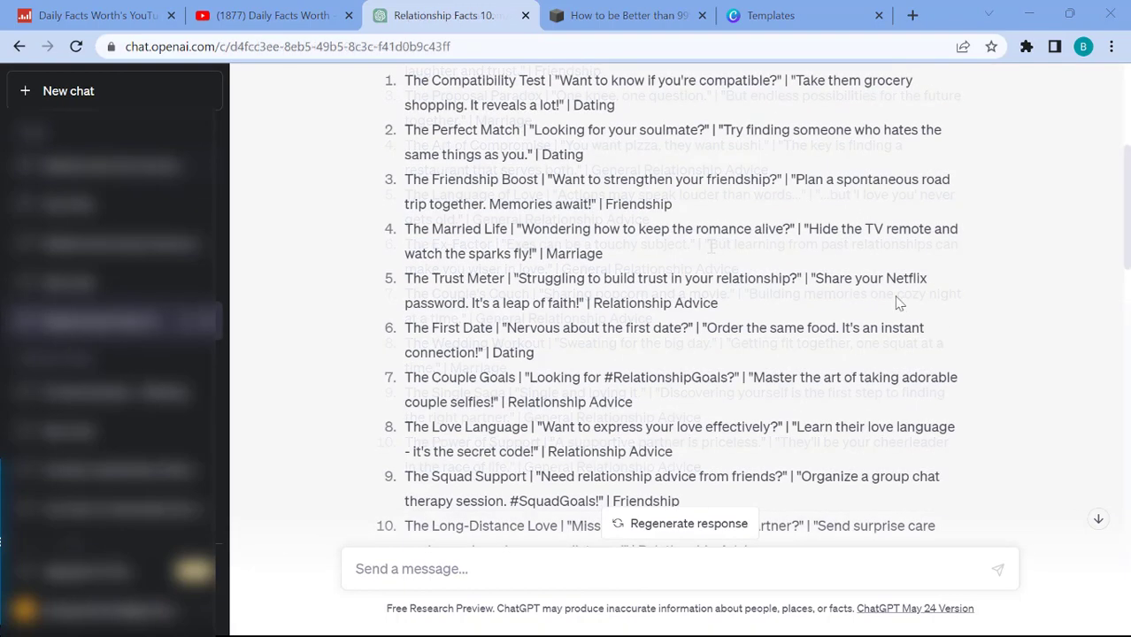
Read through the ten quotes in the Relationship Facts chat, from The Compatibility Test to The Long-Distance Love.
{"action": "scroll", "coordinate": [895, 295], "scroll_direction": "up", "scroll_amount": 2}
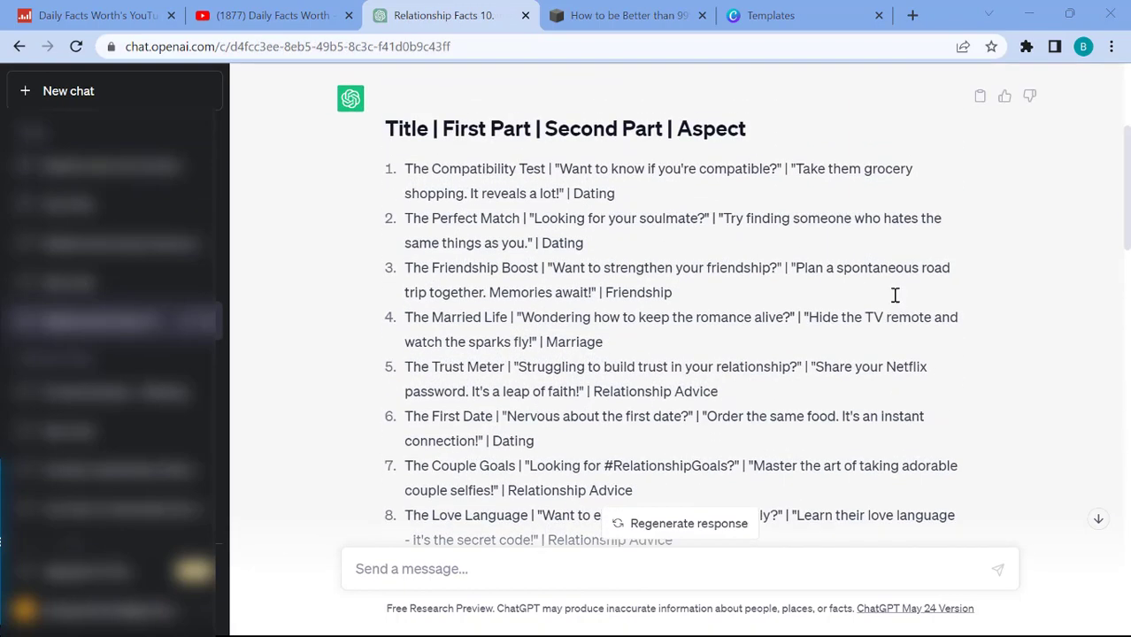
{"action": "scroll", "coordinate": [895, 294], "scroll_direction": "down", "scroll_amount": 2}
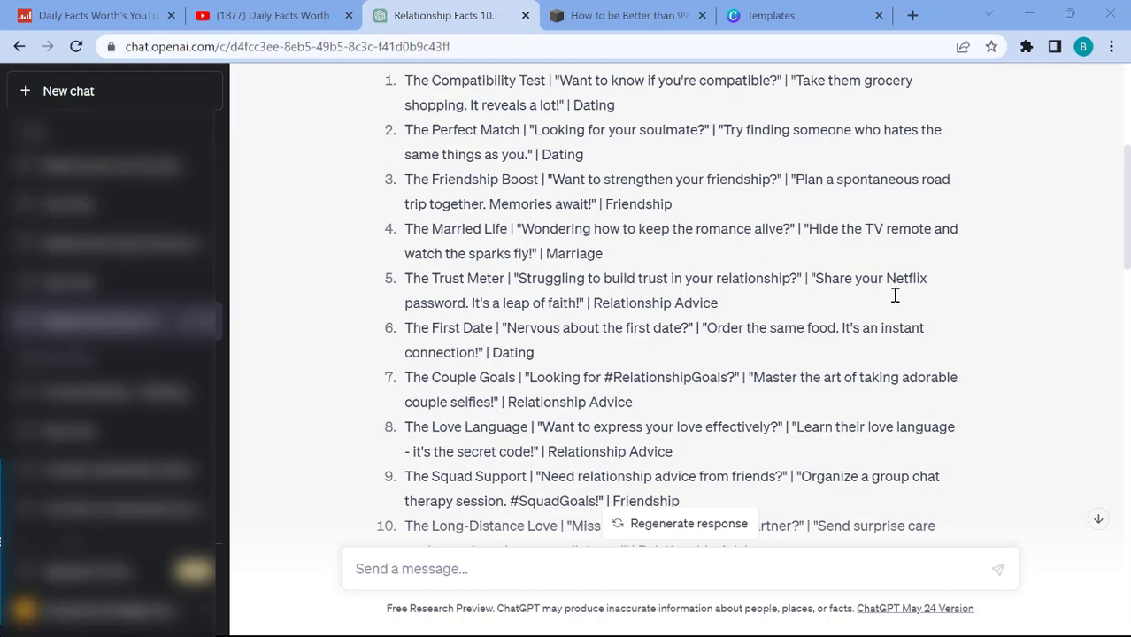
{"action": "scroll", "coordinate": [895, 295], "scroll_direction": "down", "scroll_amount": 1}
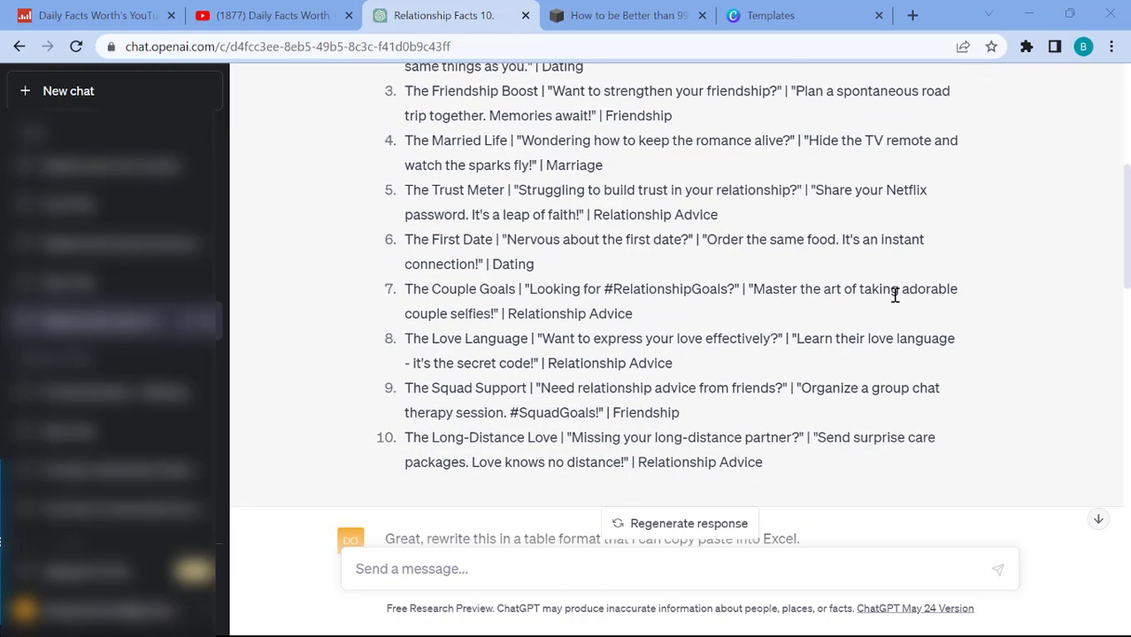
{"action": "scroll", "coordinate": [895, 295], "scroll_direction": "down", "scroll_amount": 2}
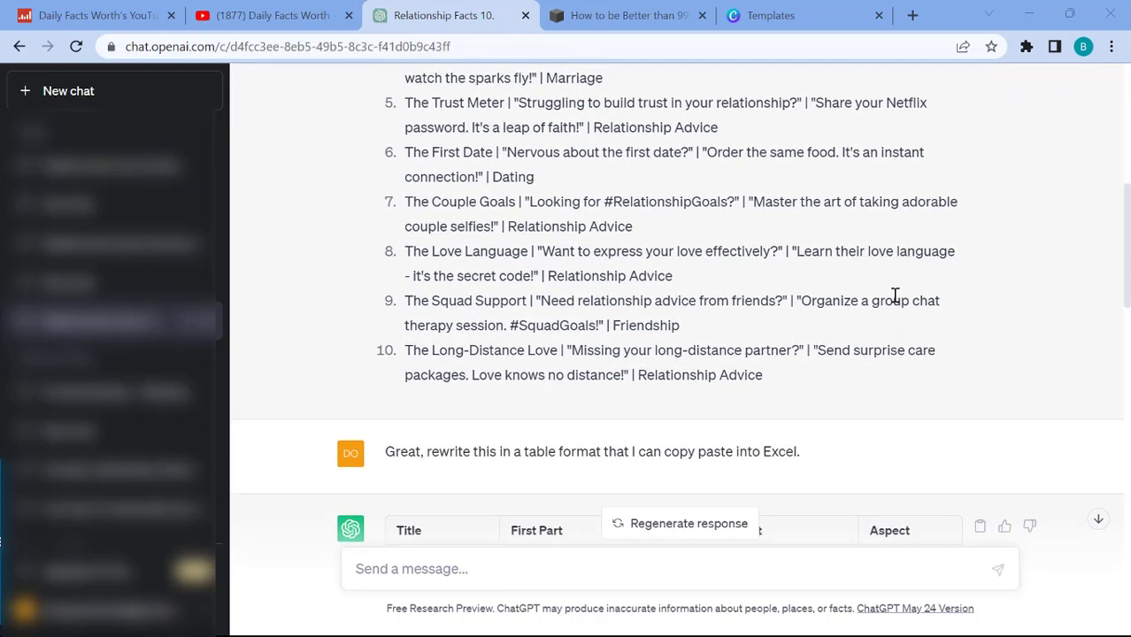
{"action": "scroll", "coordinate": [895, 294], "scroll_direction": "up", "scroll_amount": 3}
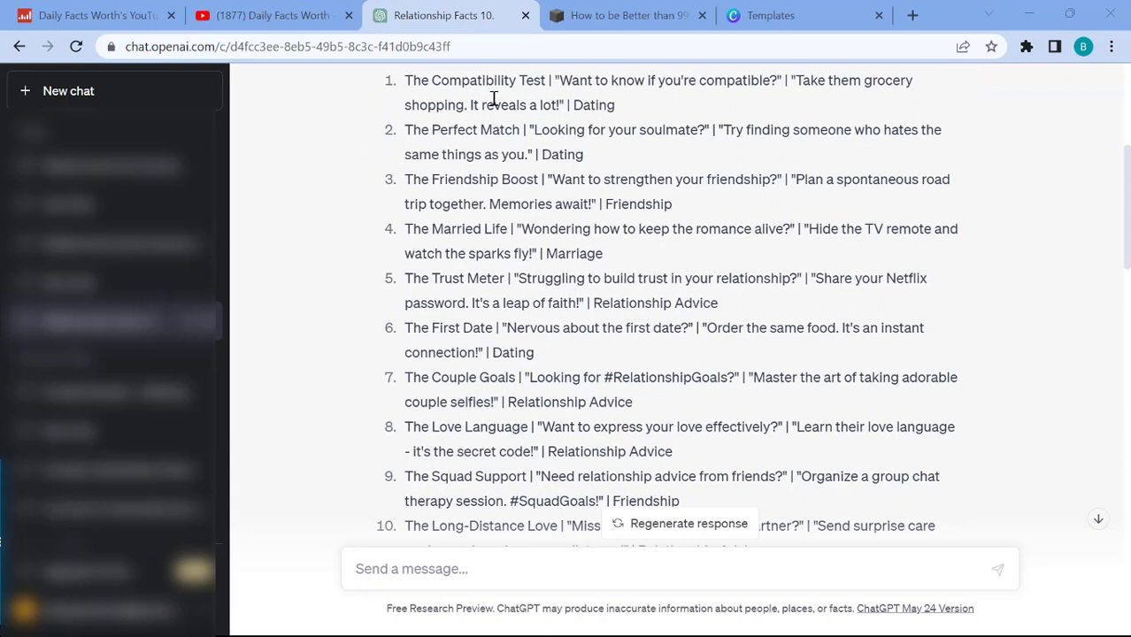
{"action": "left_click_drag", "start_coordinate": [494, 105], "coordinate": [865, 430]}
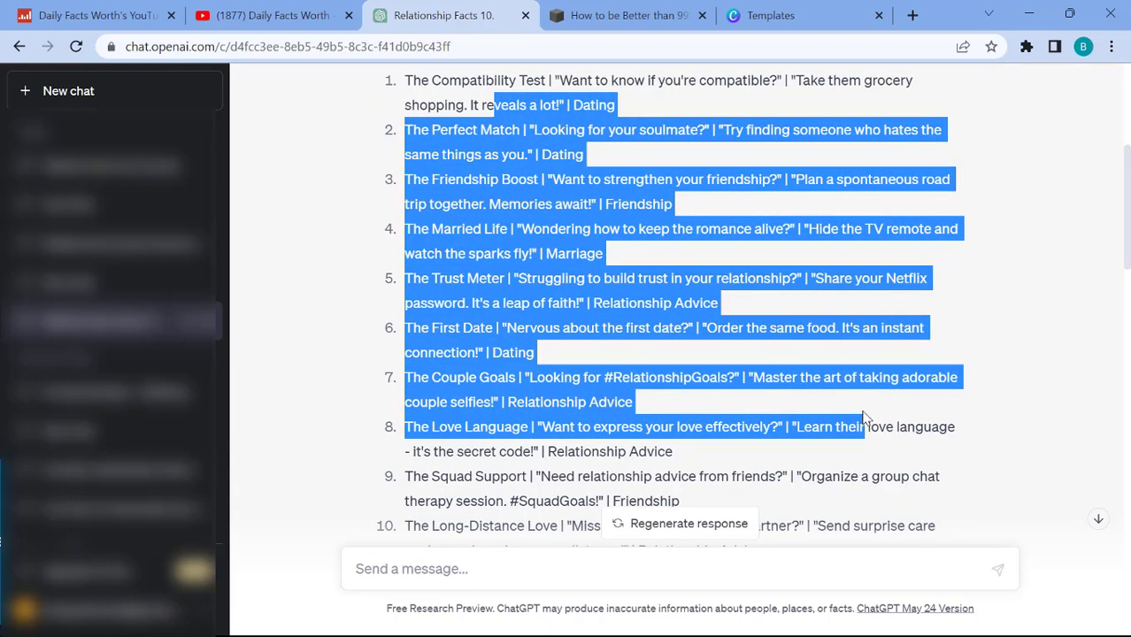
Review the follow-up request to rewrite the quotes as a table for pasting into Excel, and the table below it.
{"action": "scroll", "coordinate": [866, 417], "scroll_direction": "down", "scroll_amount": 1}
{"action": "scroll", "coordinate": [866, 417], "scroll_direction": "down", "scroll_amount": 2}
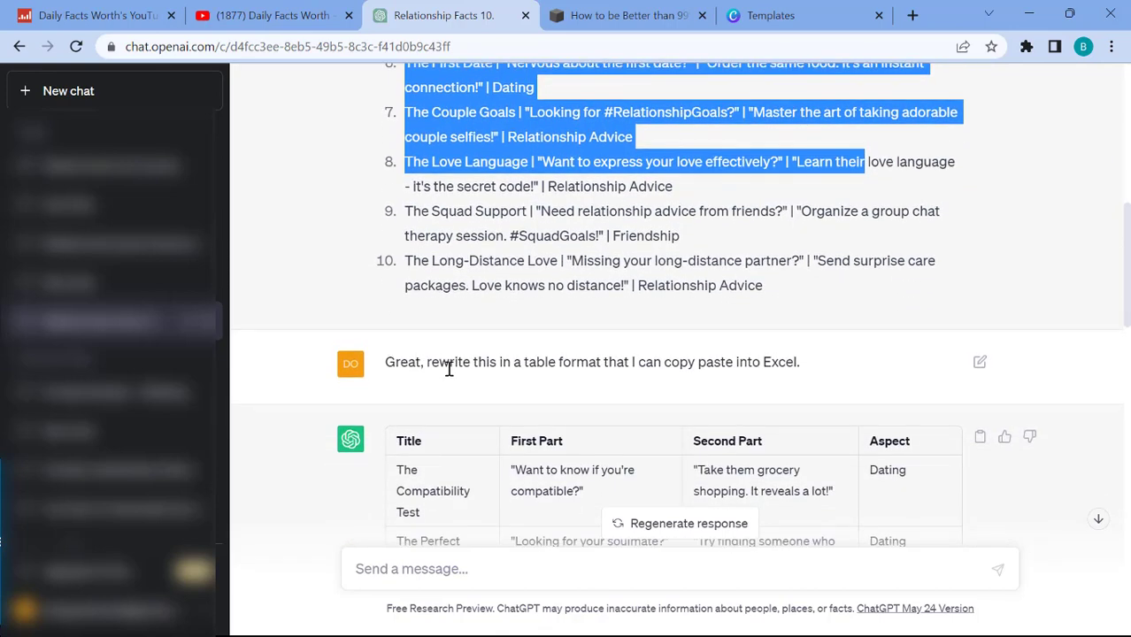
{"action": "left_click_drag", "start_coordinate": [449, 363], "coordinate": [802, 363]}
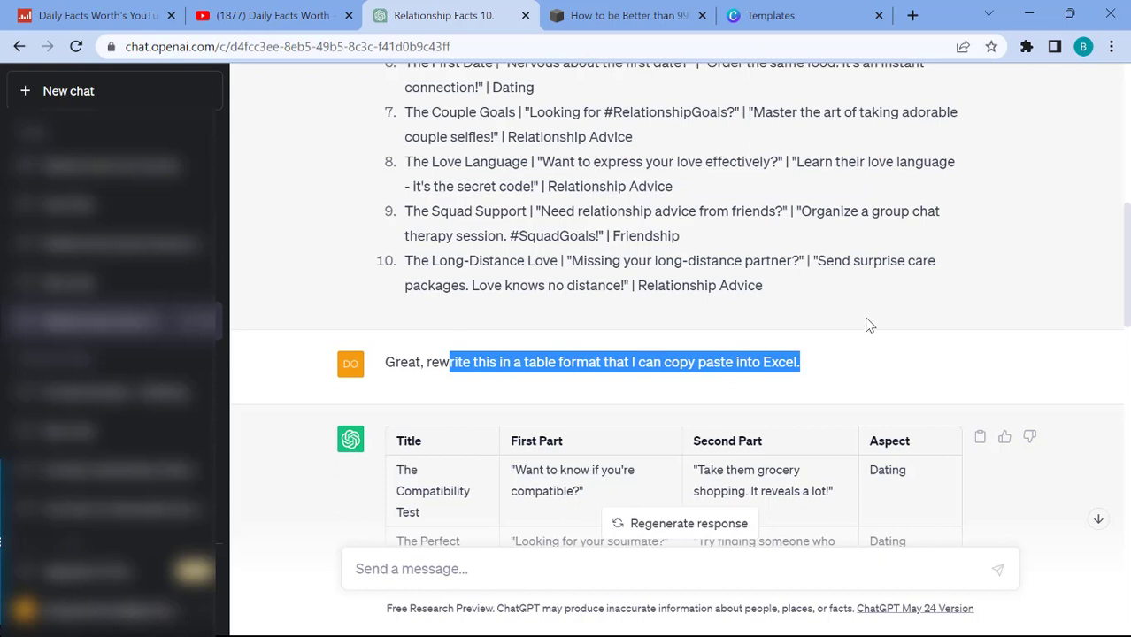
{"action": "scroll", "coordinate": [870, 325], "scroll_direction": "down", "scroll_amount": 3}
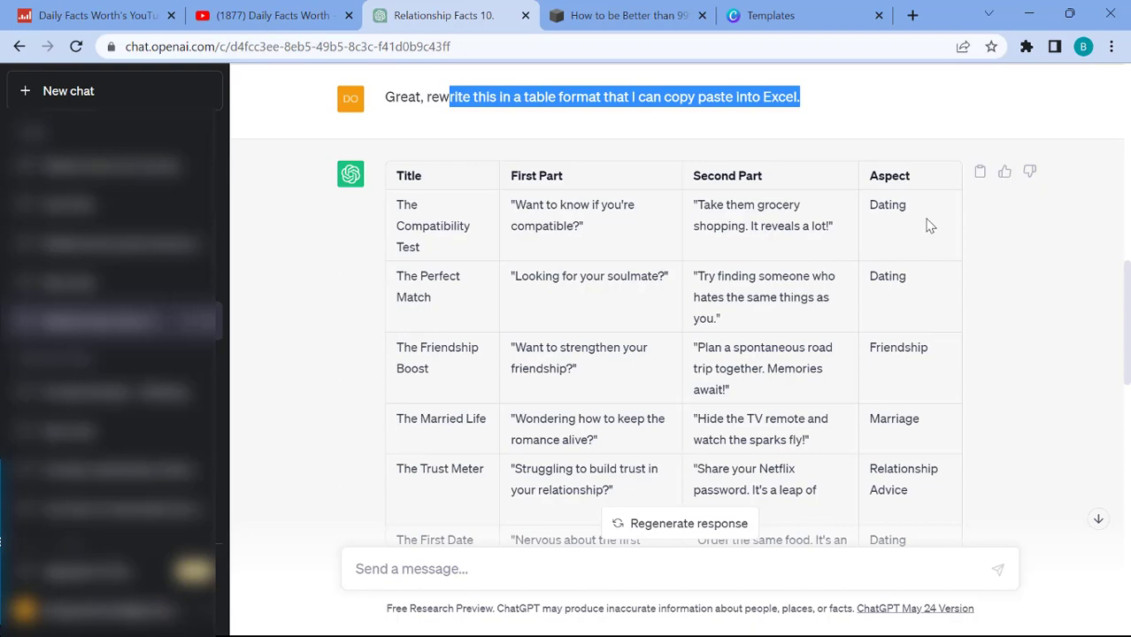
Inspect the quotation marks around the table's entries, then find the follow-up request to remove them.
{"action": "scroll", "coordinate": [930, 227], "scroll_direction": "down", "scroll_amount": 5}
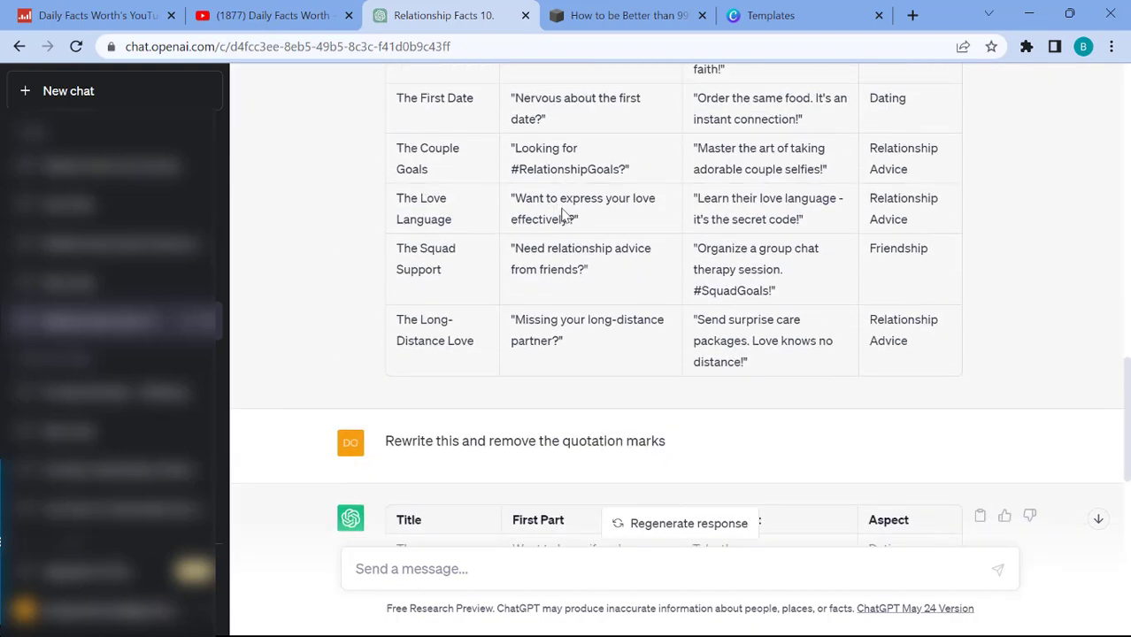
{"action": "scroll", "coordinate": [564, 215], "scroll_direction": "up", "scroll_amount": 3}
{"action": "left_click_drag", "start_coordinate": [512, 290], "coordinate": [524, 289]}
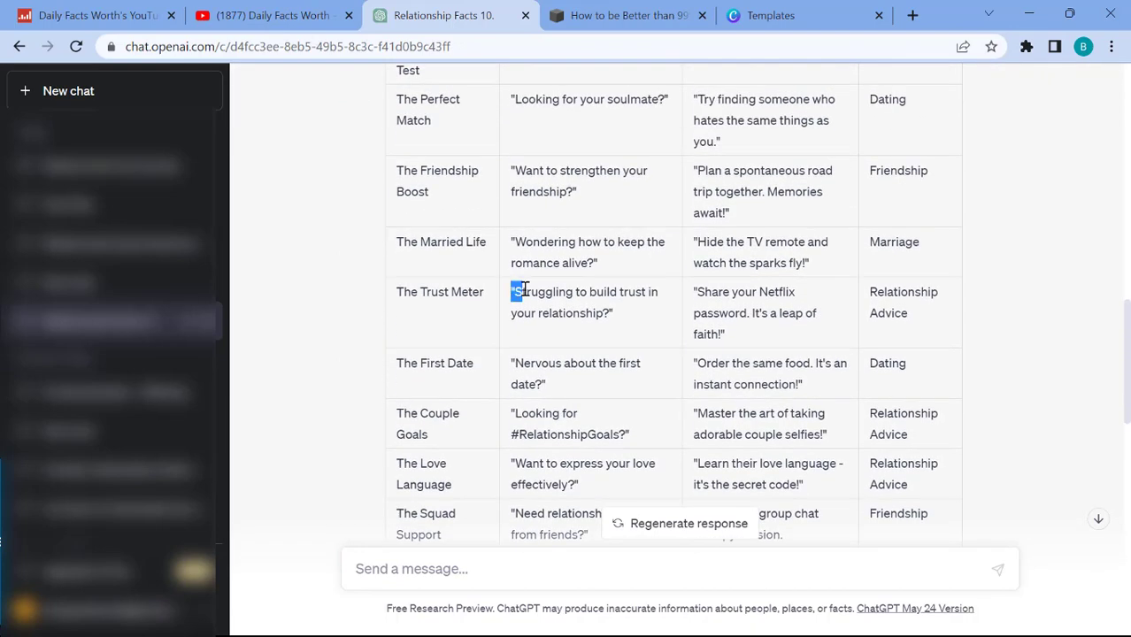
{"action": "left_click", "coordinate": [609, 311]}
{"action": "scroll", "coordinate": [749, 306], "scroll_direction": "down", "scroll_amount": 3}
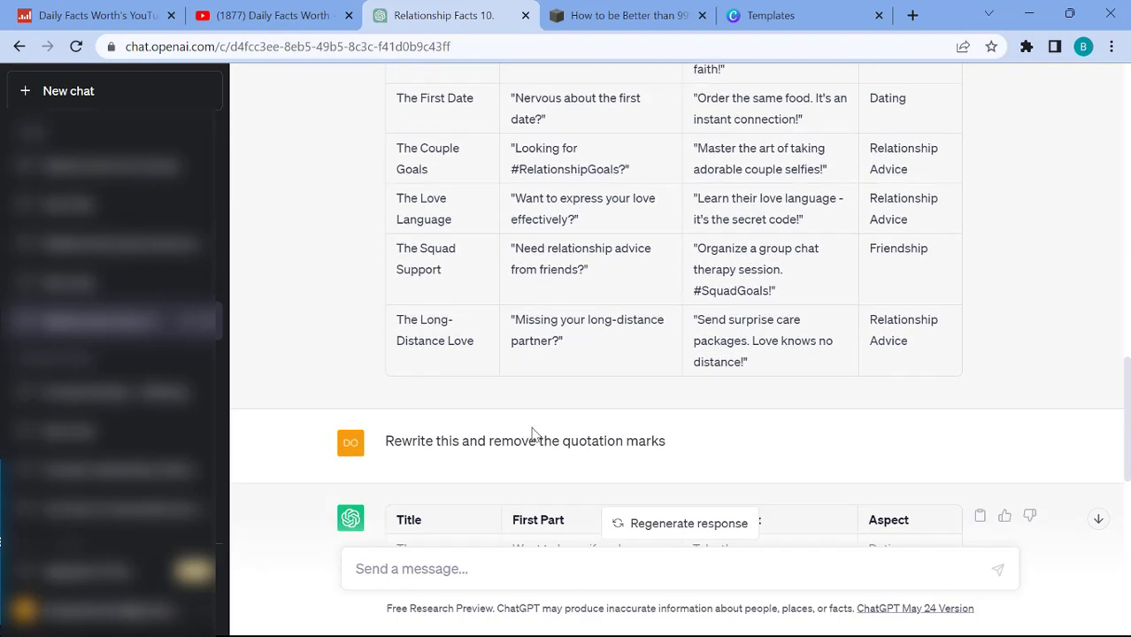
Look through the rewritten quote table without quotation marks, checking its title, first part, second part and aspect columns.
{"action": "scroll", "coordinate": [440, 344], "scroll_direction": "down", "scroll_amount": 1}
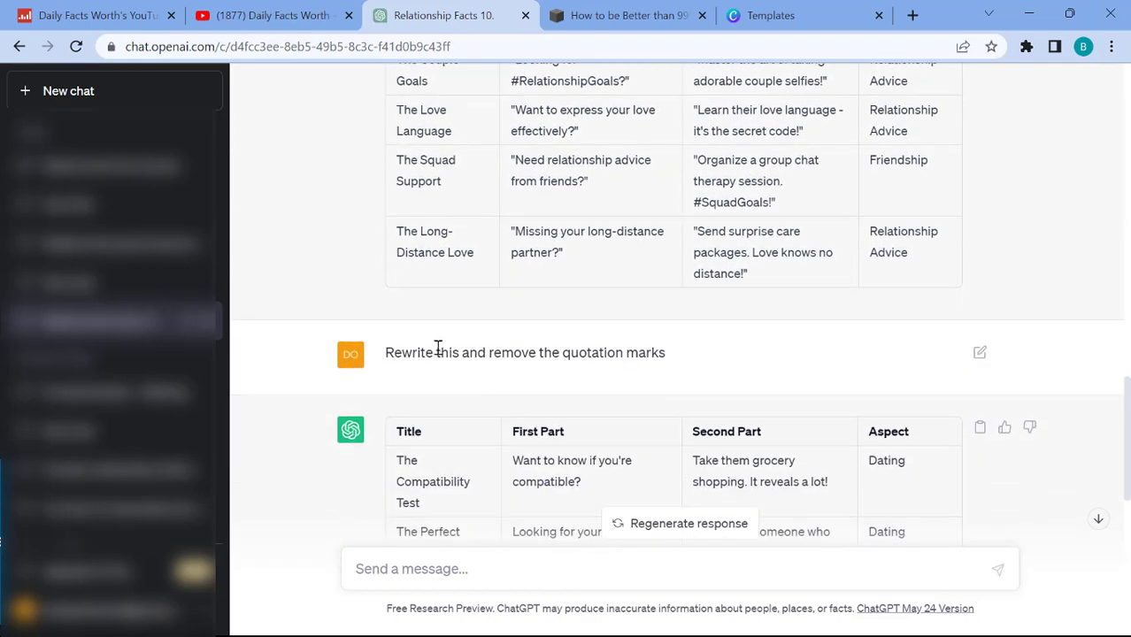
{"action": "scroll", "coordinate": [631, 346], "scroll_direction": "down", "scroll_amount": 2}
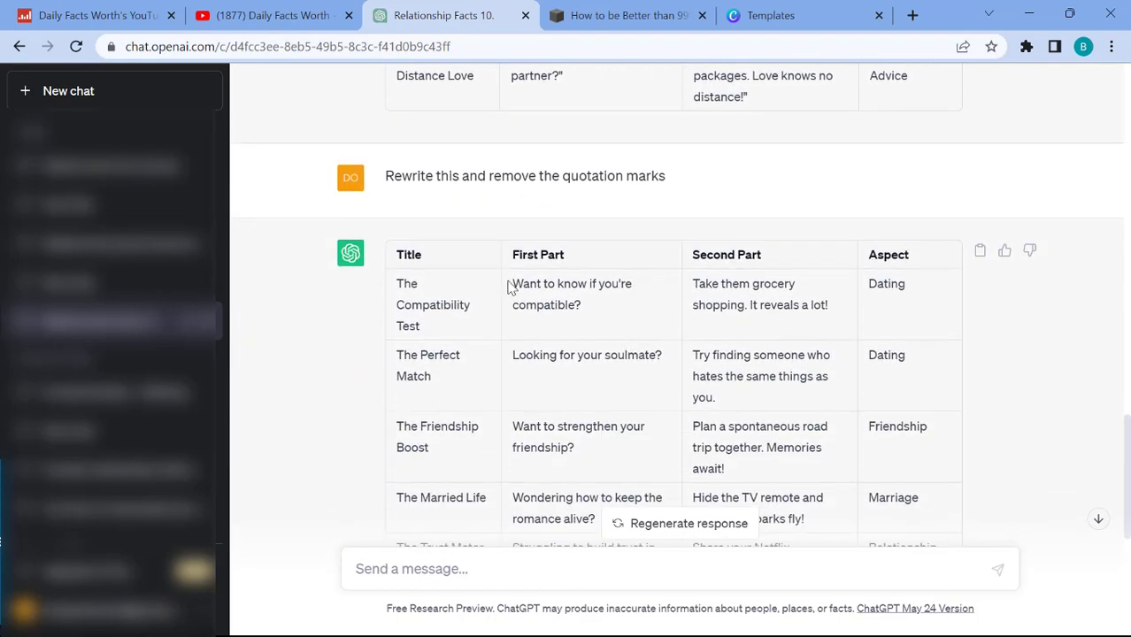
{"action": "scroll", "coordinate": [631, 277], "scroll_direction": "down", "scroll_amount": 2}
{"action": "scroll", "coordinate": [668, 281], "scroll_direction": "down", "scroll_amount": 1}
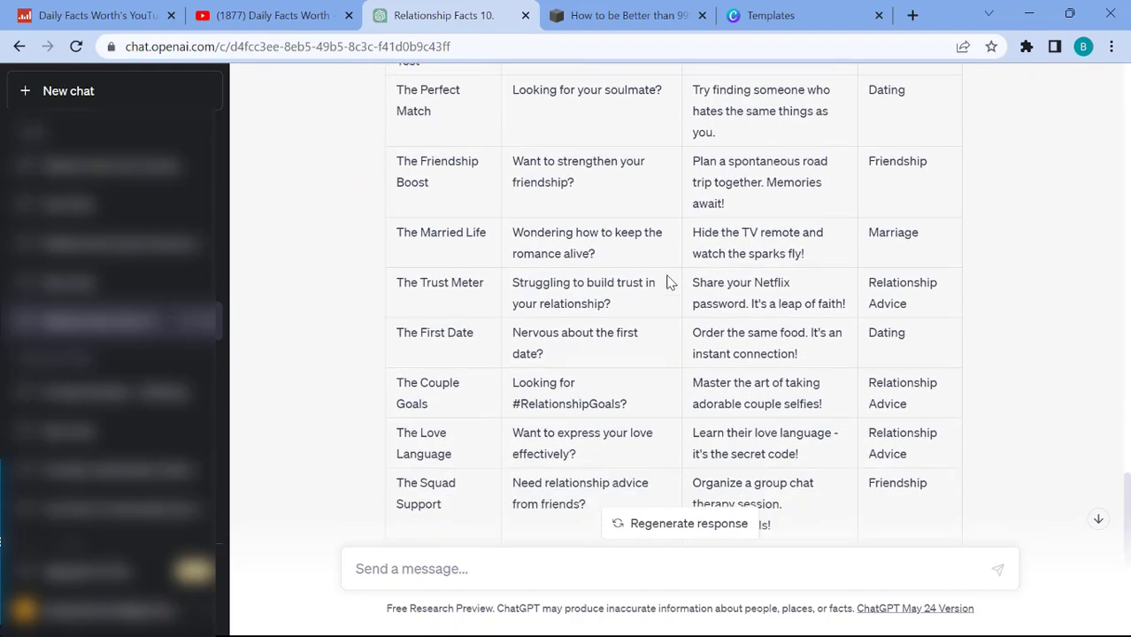
{"action": "scroll", "coordinate": [669, 283], "scroll_direction": "down", "scroll_amount": 1}
{"action": "scroll", "coordinate": [752, 301], "scroll_direction": "up", "scroll_amount": 3}
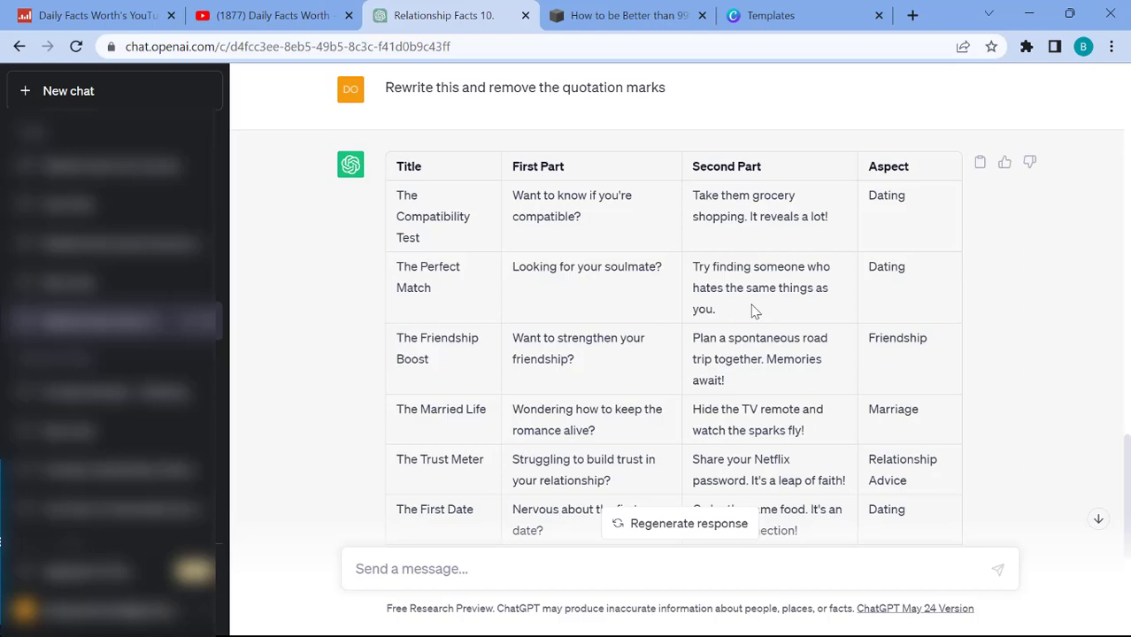
{"action": "scroll", "coordinate": [752, 311], "scroll_direction": "up", "scroll_amount": 1}
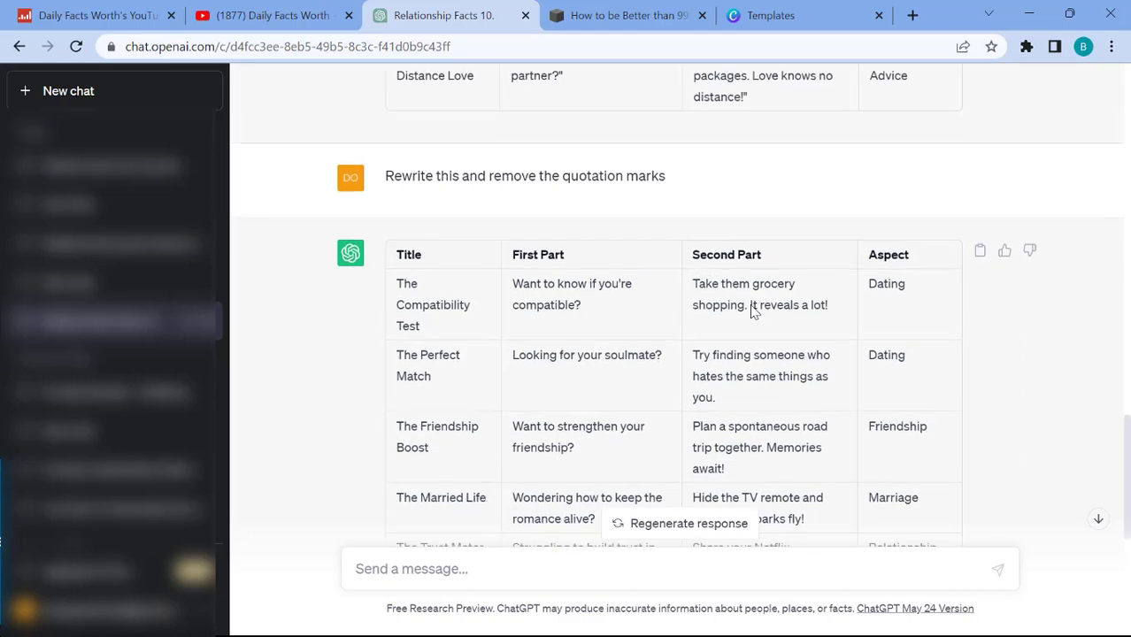
Return to the original prompt and highlight its full text, from the quote count through the aspect column requirement.
{"action": "scroll", "coordinate": [750, 306], "scroll_direction": "up", "scroll_amount": 10}
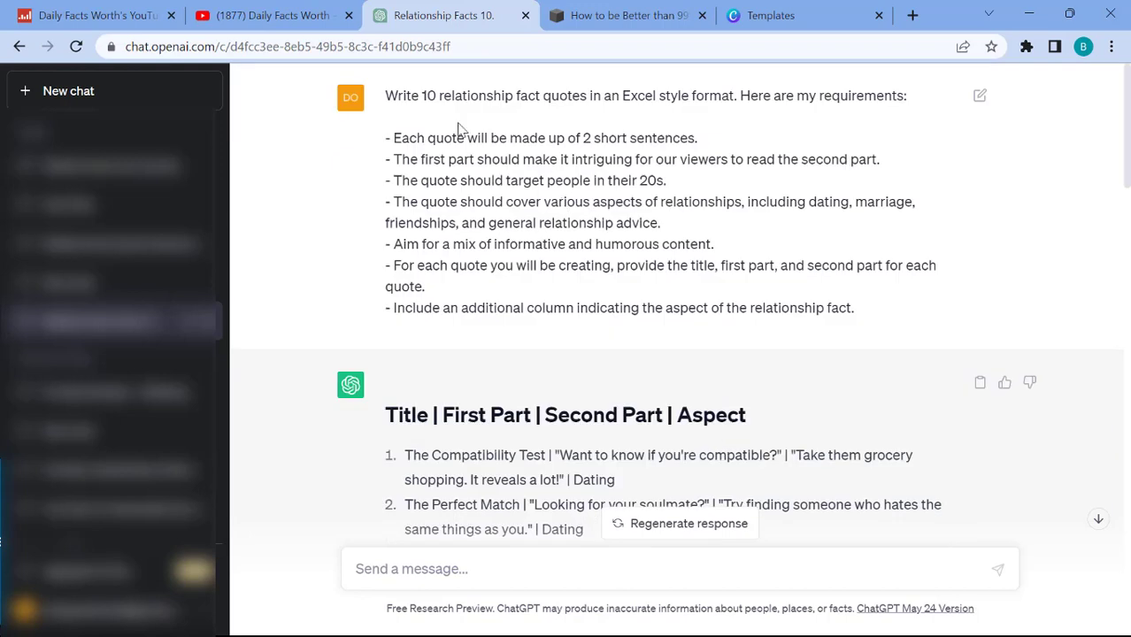
{"action": "left_click_drag", "start_coordinate": [386, 95], "coordinate": [879, 316]}
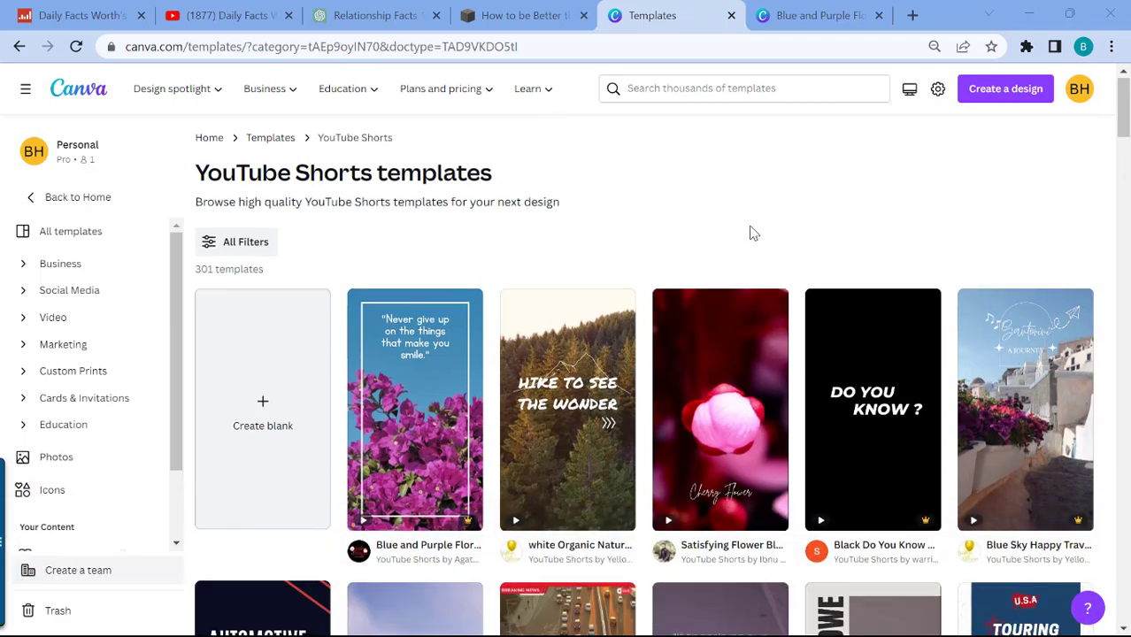
In Canva, browse the YouTube Shorts templates and open the Blue and Purple Floral Quotes template for editing.
{"action": "scroll", "coordinate": [735, 256], "scroll_direction": "down", "scroll_amount": 1}
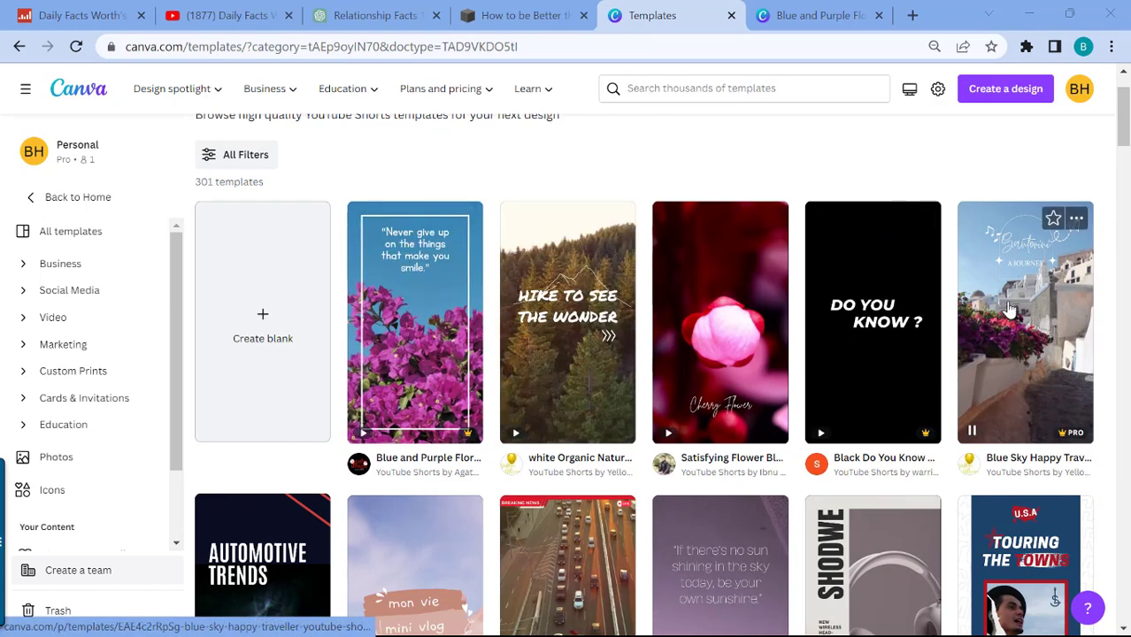
{"action": "scroll", "coordinate": [1017, 301], "scroll_direction": "down", "scroll_amount": 1}
{"action": "scroll", "coordinate": [1010, 298], "scroll_direction": "up", "scroll_amount": 1}
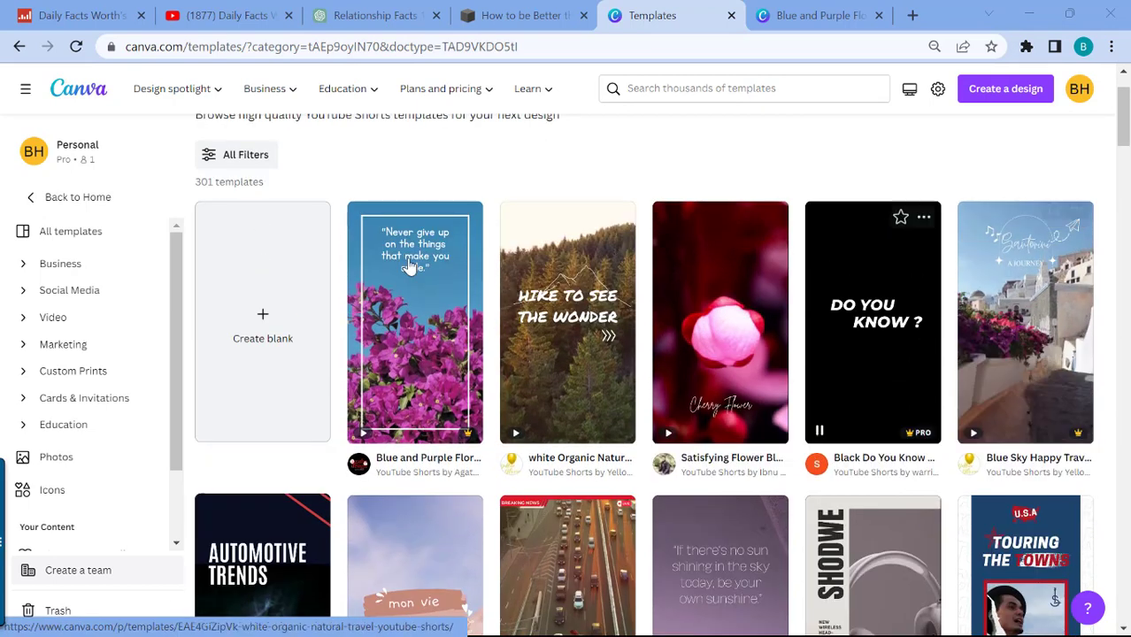
{"action": "left_click", "coordinate": [426, 325]}
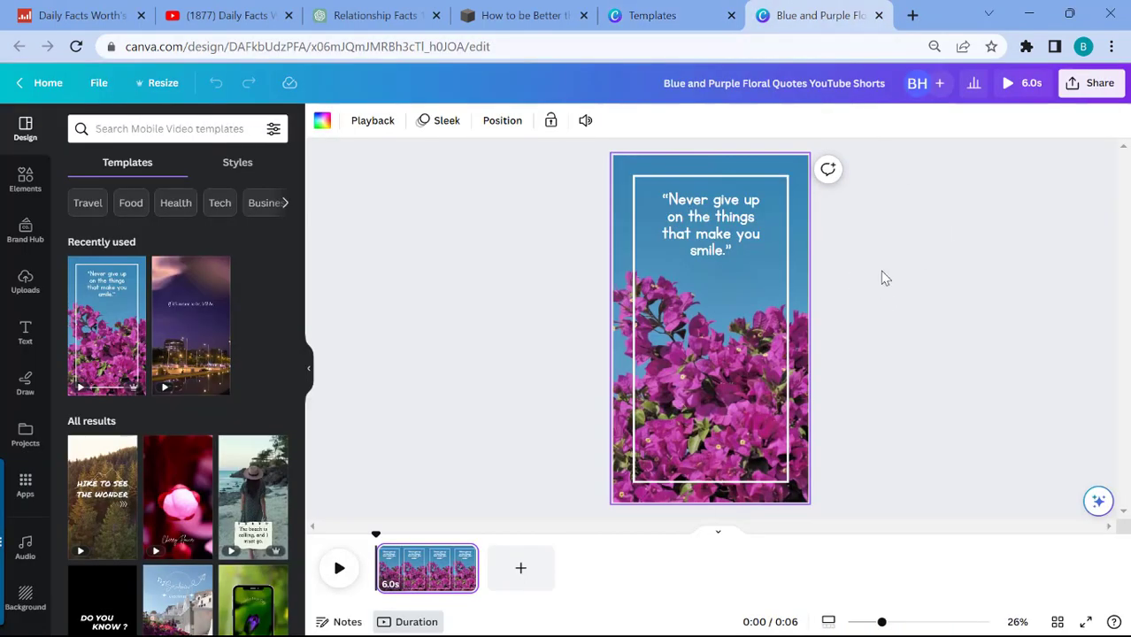
Check the quote table in ChatGPT, then return to Canva and move the template's quote text lower within the white frame.
{"action": "left_click", "coordinate": [730, 221]}
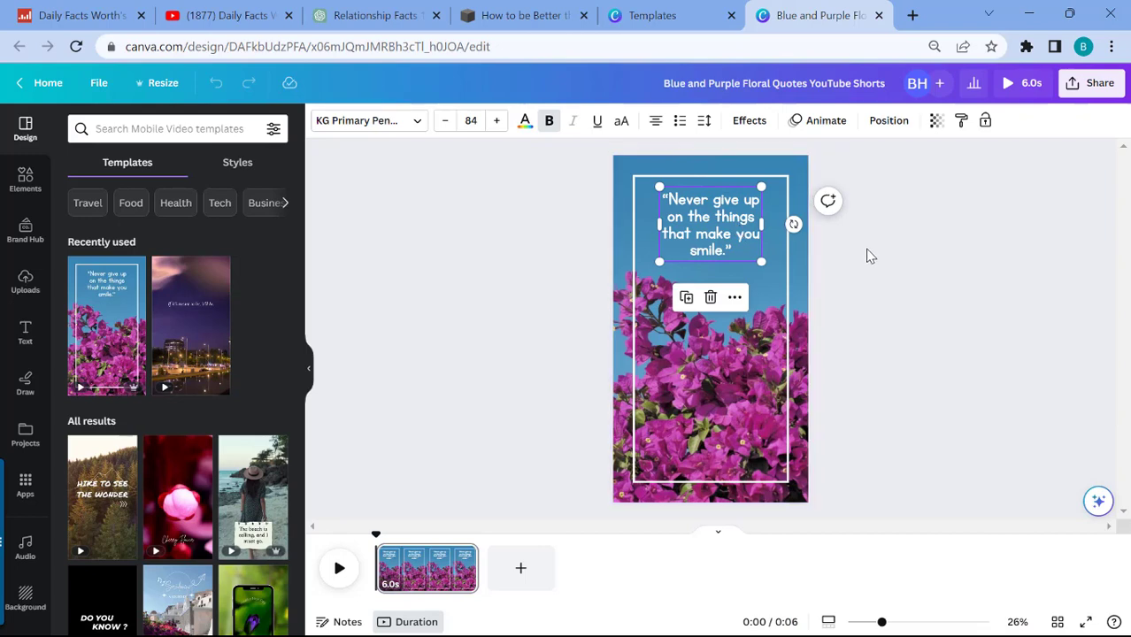
{"action": "left_click", "coordinate": [377, 16]}
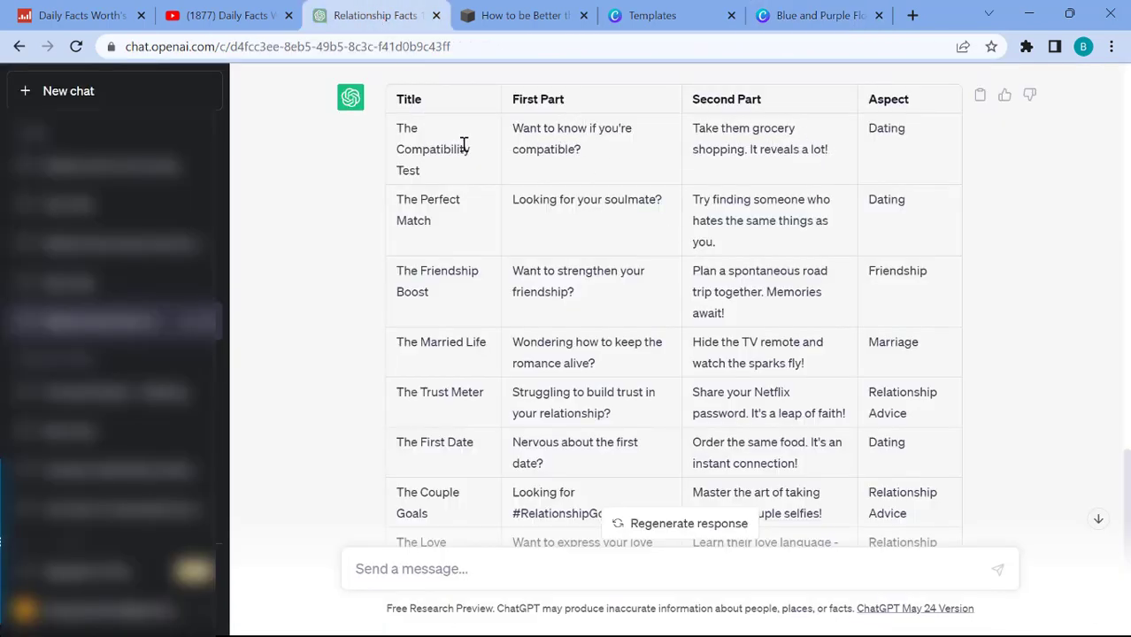
{"action": "left_click", "coordinate": [823, 15]}
{"action": "left_click", "coordinate": [746, 228]}
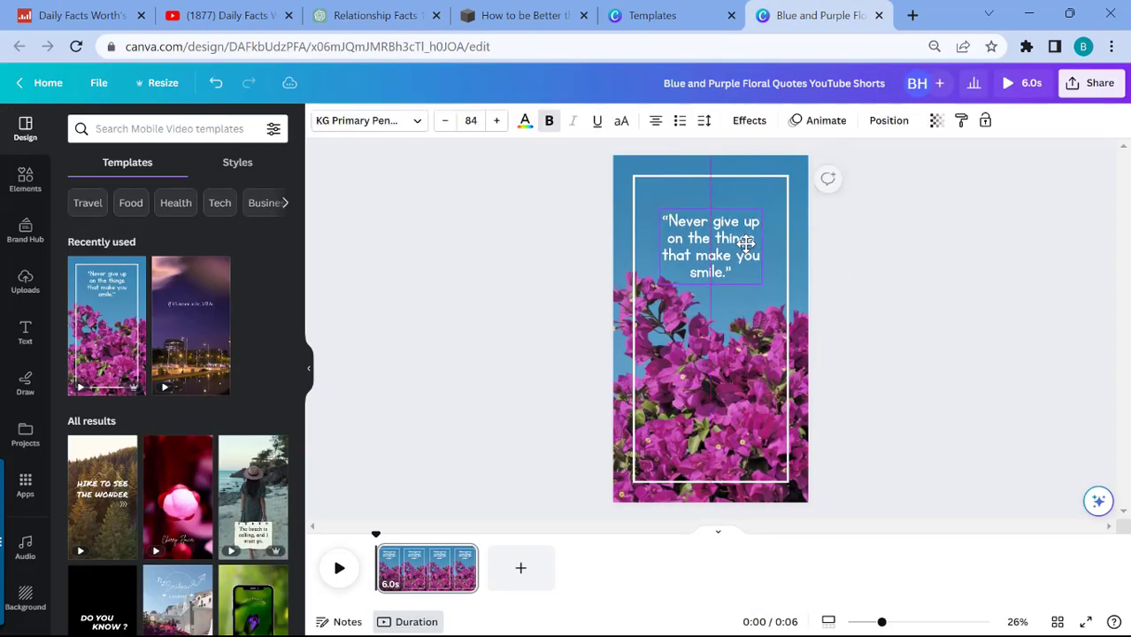
{"action": "left_click_drag", "start_coordinate": [744, 238], "coordinate": [744, 269]}
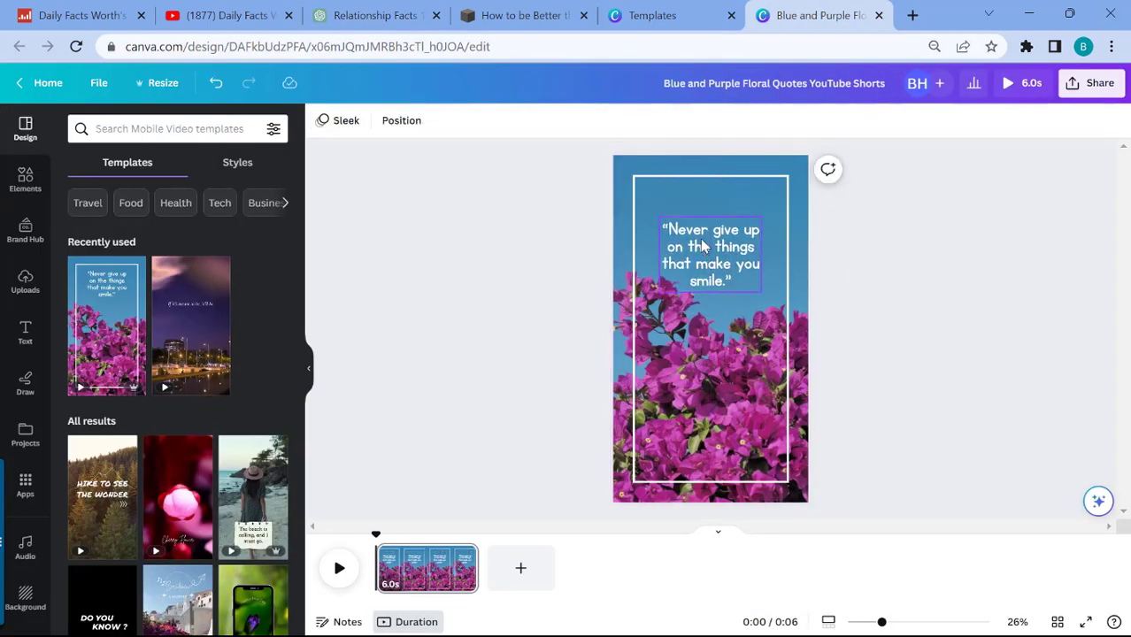
Copy the quote text box, replace the copy's text with TITLE, and centre it at the upper edge inside the white frame.
{"action": "right_click", "coordinate": [733, 248]}
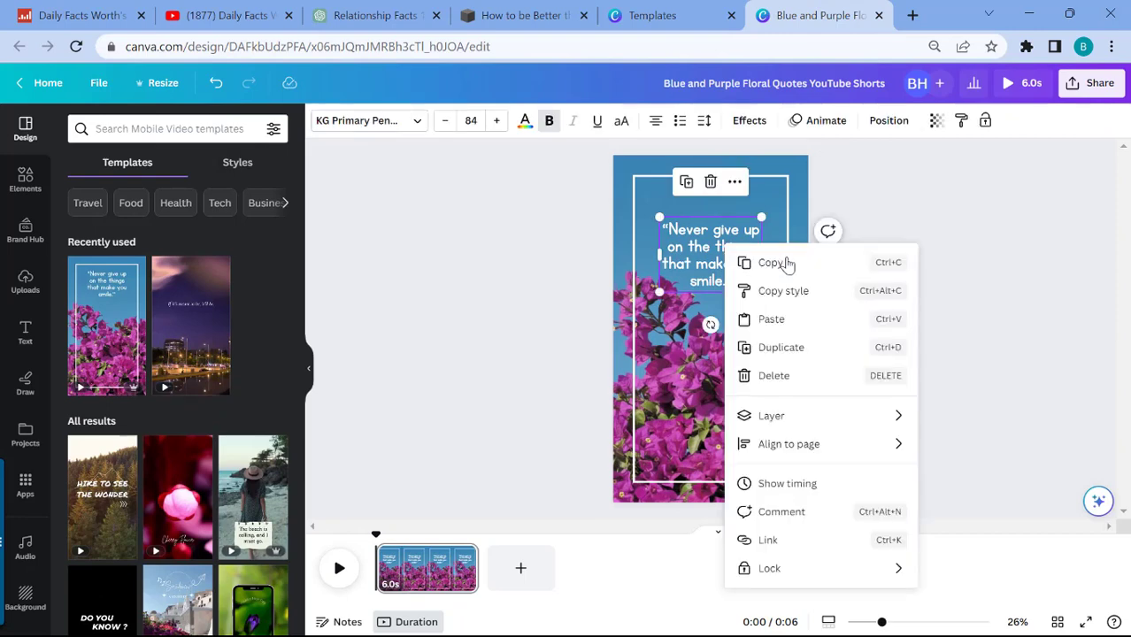
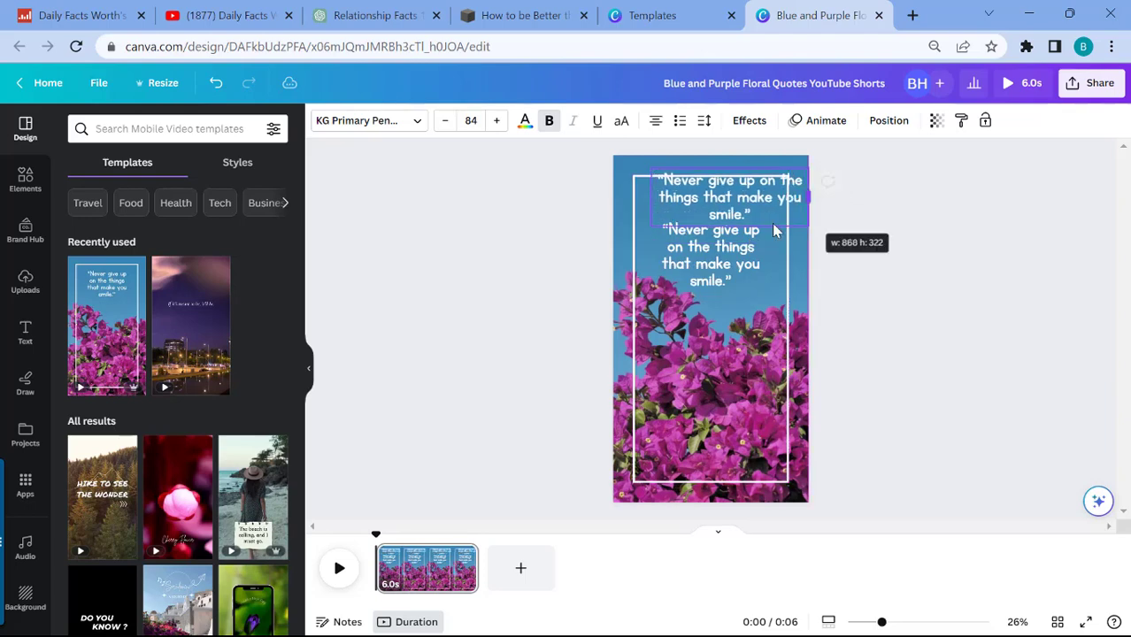
{"action": "double_click", "coordinate": [755, 201]}
{"action": "key", "text": "ctrl+a"}
{"action": "type", "text": "TITLE"}
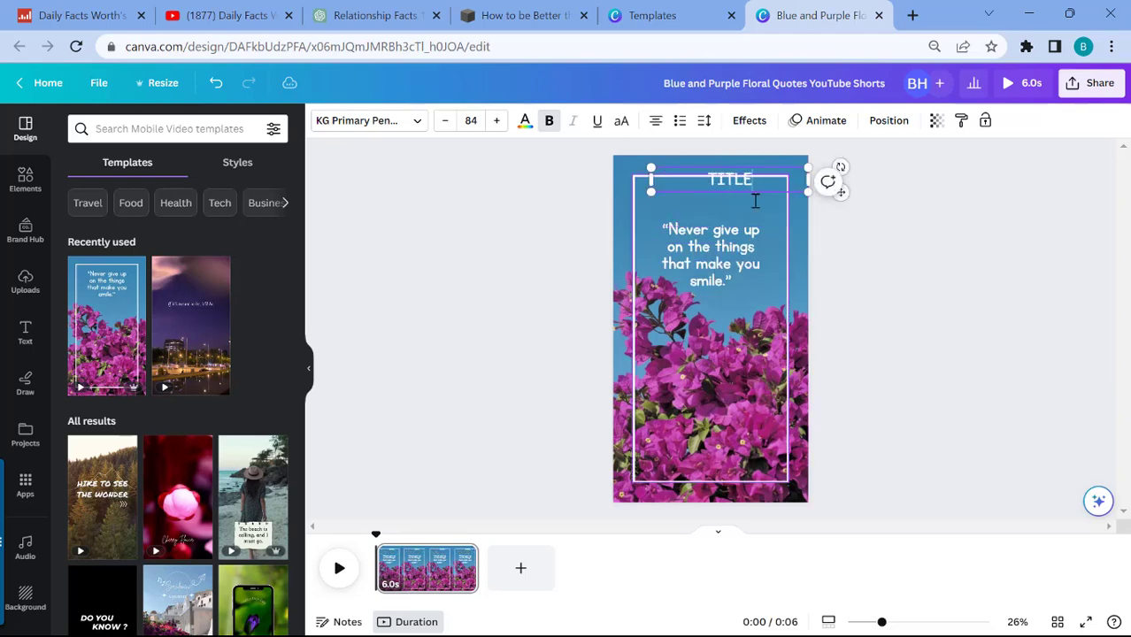
{"action": "left_click", "coordinate": [795, 222]}
{"action": "mouse_move", "coordinate": [745, 187]}
{"action": "left_mouse_down"}
{"action": "mouse_move", "coordinate": [737, 201]}
{"action": "mouse_move", "coordinate": [783, 209]}
{"action": "mouse_move", "coordinate": [734, 198]}
{"action": "left_mouse_up"}
Replace the original quote text below the title with First Part.
{"action": "left_click", "coordinate": [740, 248]}
{"action": "right_click", "coordinate": [753, 283]}
{"action": "key", "text": "Escape"}
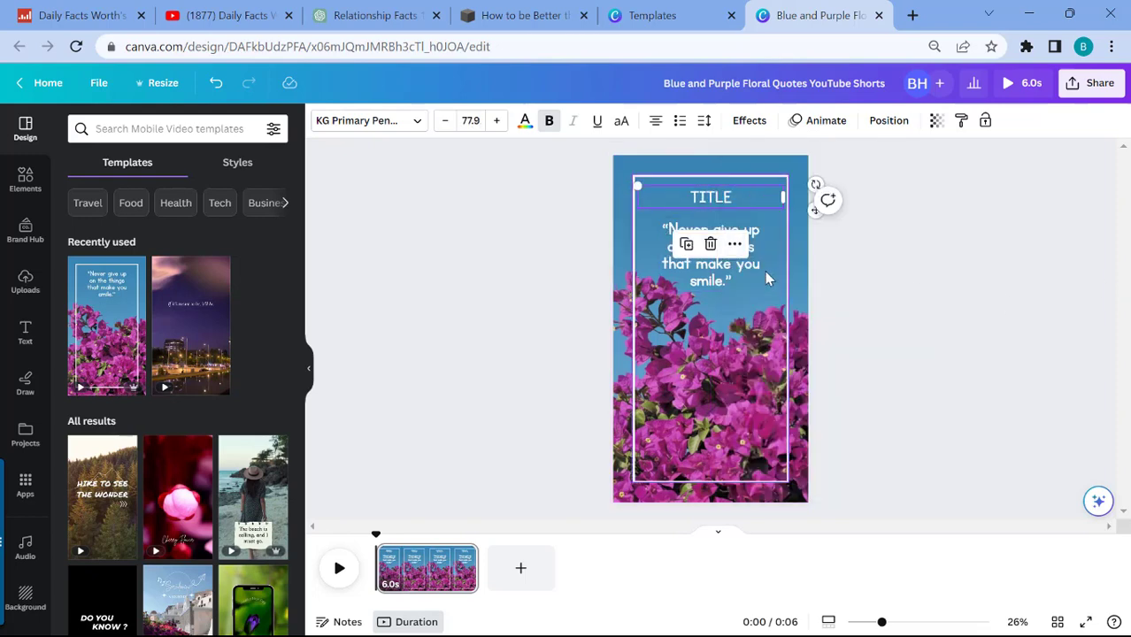
{"action": "double_click", "coordinate": [715, 285]}
{"action": "type", "text": "Quot"}
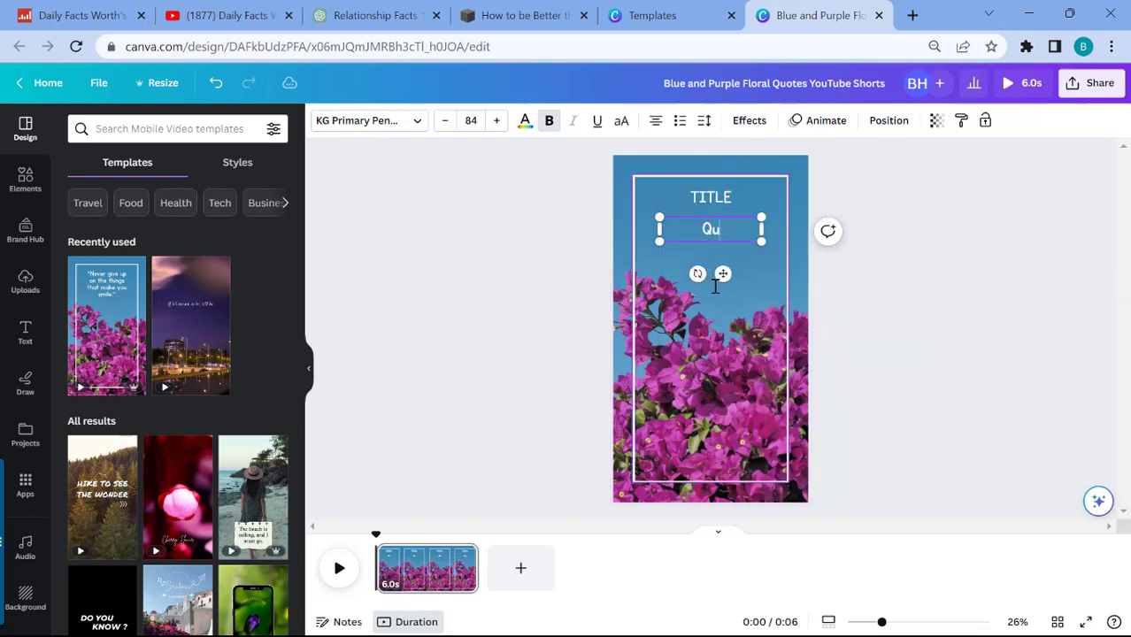
{"action": "key", "text": "BackSpace"}
{"action": "key", "text": "BackSpace"}
{"action": "type", "text": "First Part"}
{"action": "left_click", "coordinate": [910, 326]}
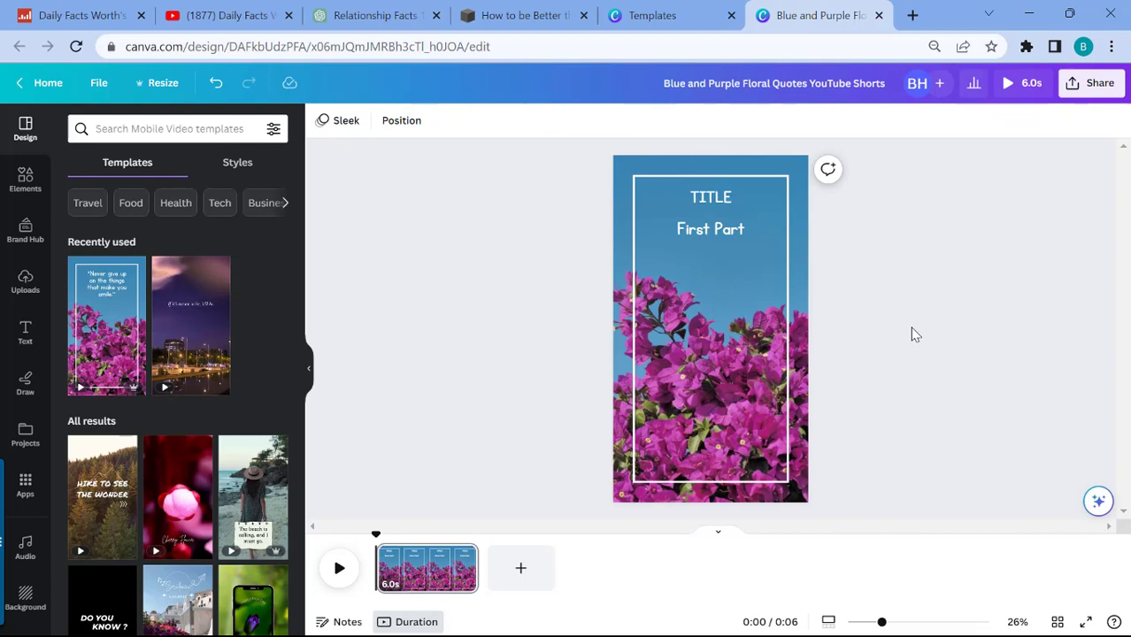
Play the video through to check how the title and First Part text appear over its duration.
{"action": "left_click", "coordinate": [722, 230]}
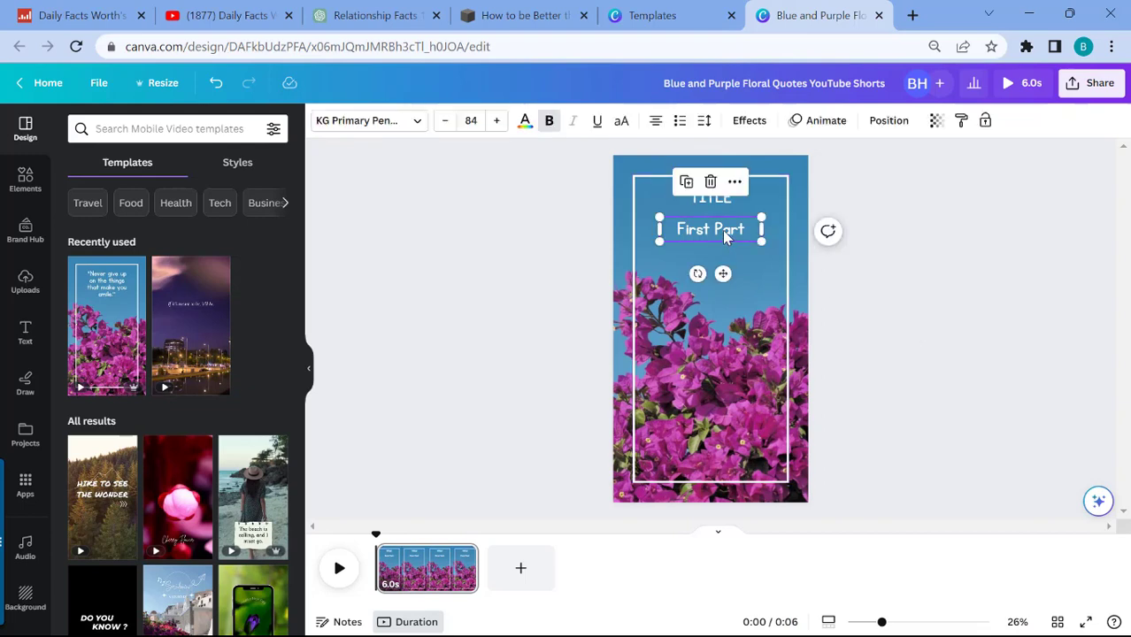
{"action": "left_click", "coordinate": [908, 255]}
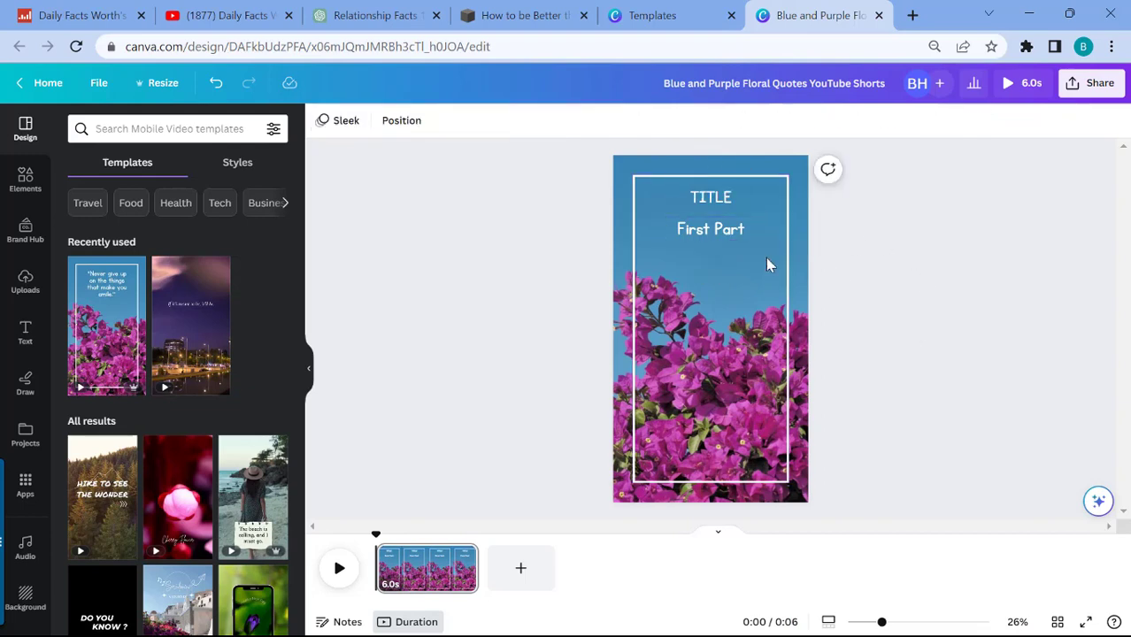
{"action": "left_click", "coordinate": [720, 226]}
{"action": "left_click", "coordinate": [340, 568]}
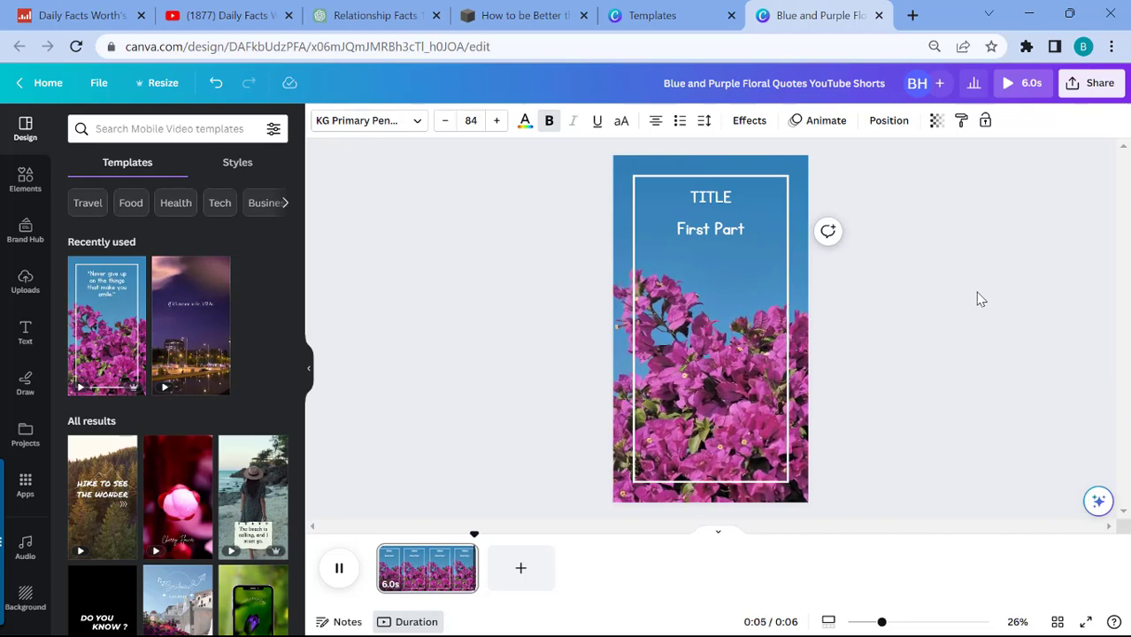
Copy the First Part text, paste it with clipboard access allowed, and place the copy below the original.
{"action": "left_click", "coordinate": [734, 232]}
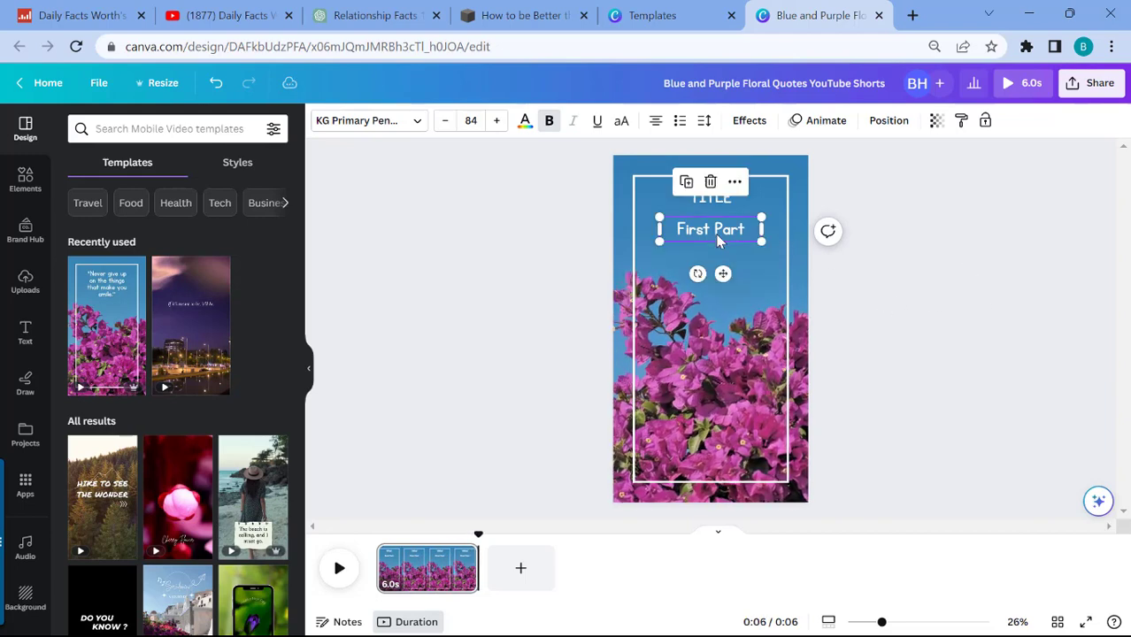
{"action": "right_click", "coordinate": [739, 237]}
{"action": "left_click", "coordinate": [930, 278]}
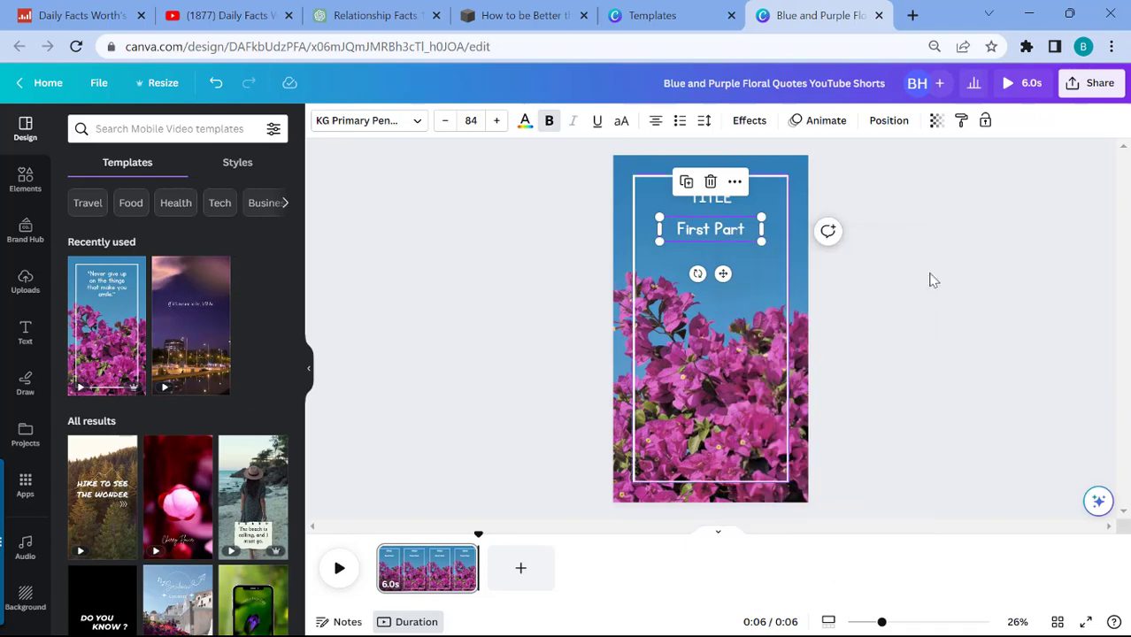
{"action": "left_click", "coordinate": [949, 308]}
{"action": "right_click", "coordinate": [740, 275]}
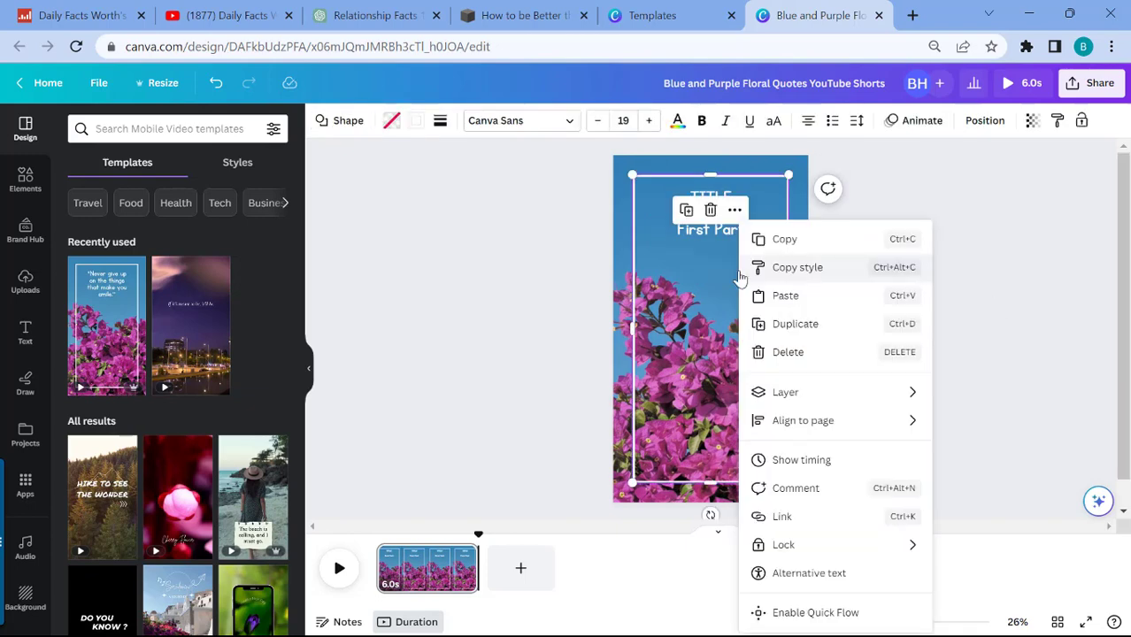
{"action": "left_click", "coordinate": [796, 296]}
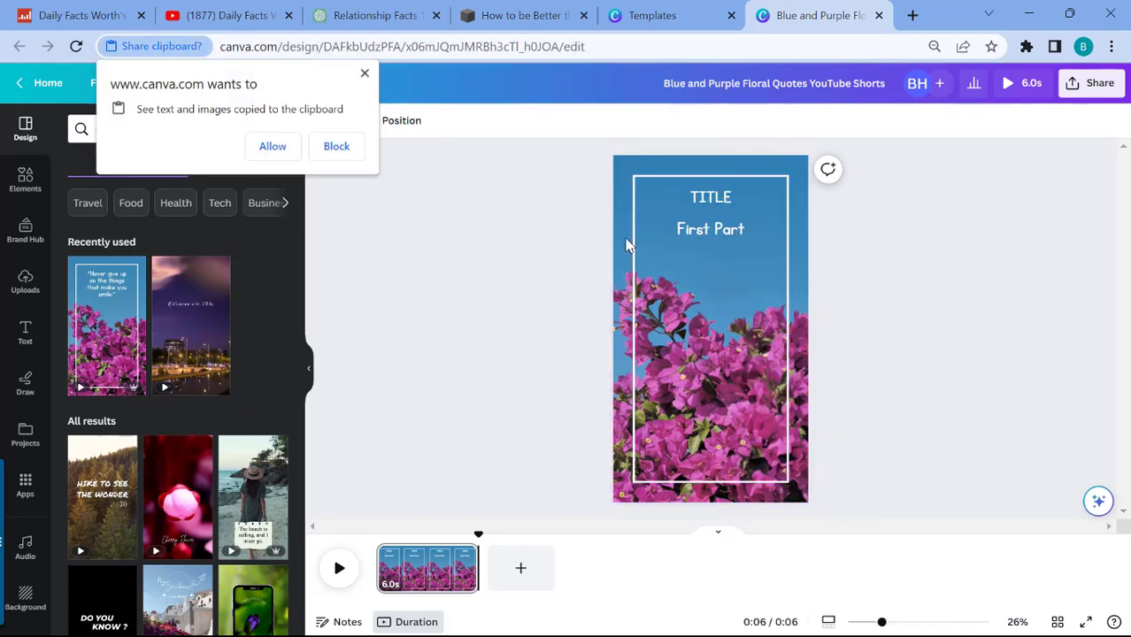
{"action": "left_click", "coordinate": [270, 145]}
{"action": "left_click_drag", "start_coordinate": [716, 241], "coordinate": [721, 265]}
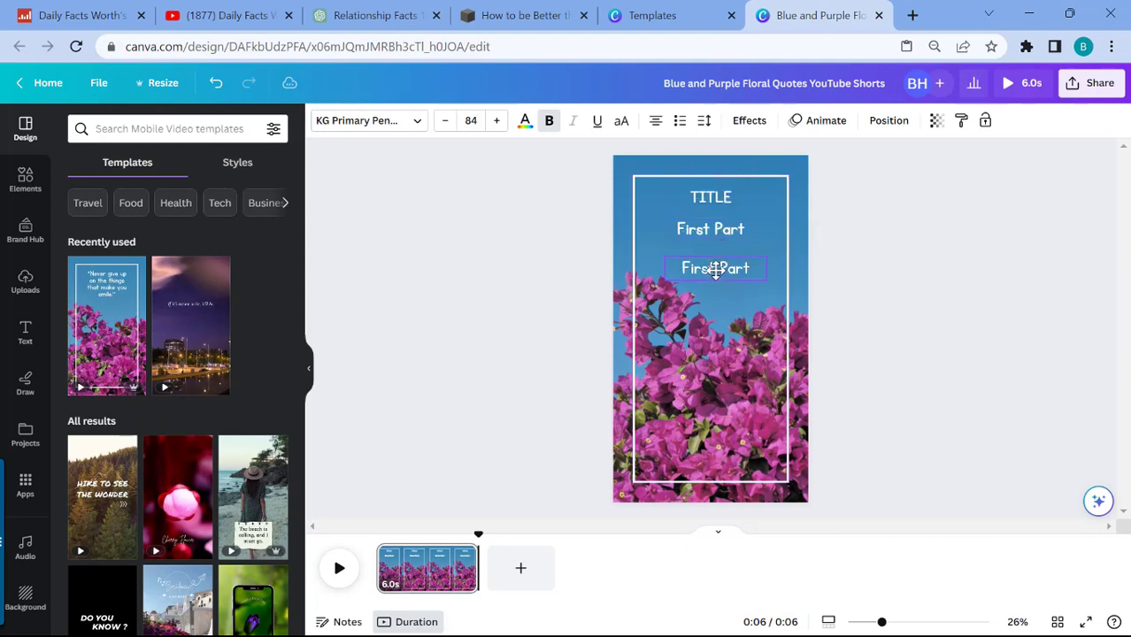
Change the pasted copy's text to Second Part and centre it directly beneath First Part.
{"action": "left_click", "coordinate": [735, 270]}
{"action": "type", "text": "Second Part"}
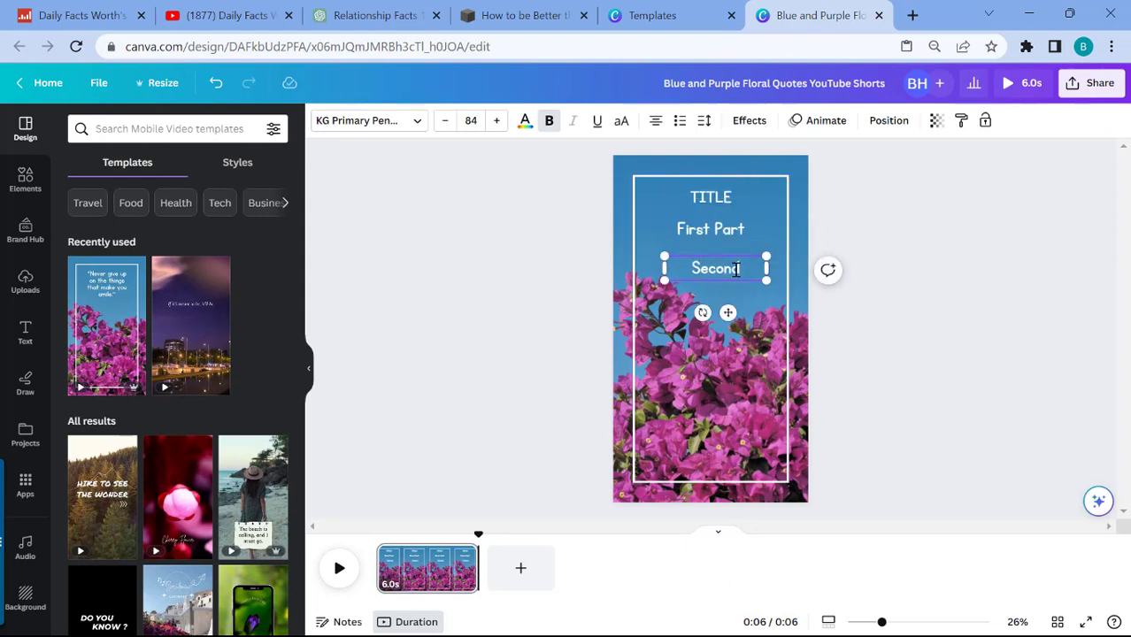
{"action": "left_click", "coordinate": [956, 342]}
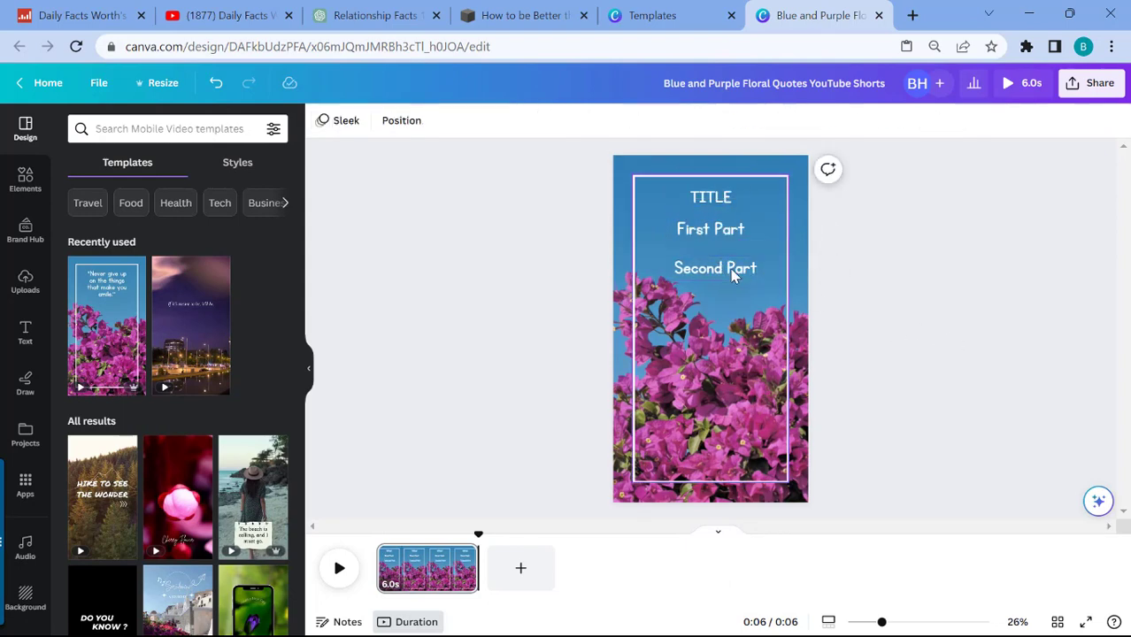
{"action": "left_click_drag", "start_coordinate": [732, 271], "coordinate": [724, 259]}
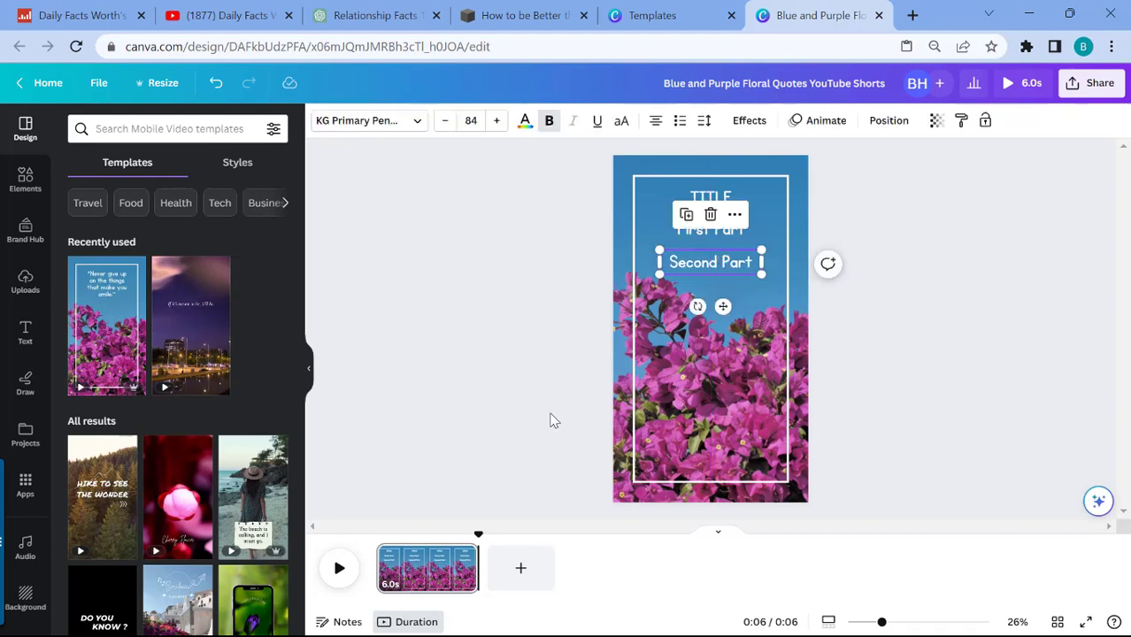
Show the timing of the First Part text and shorten it to end at about 4 seconds.
{"action": "left_click", "coordinate": [717, 241]}
{"action": "left_click", "coordinate": [703, 232]}
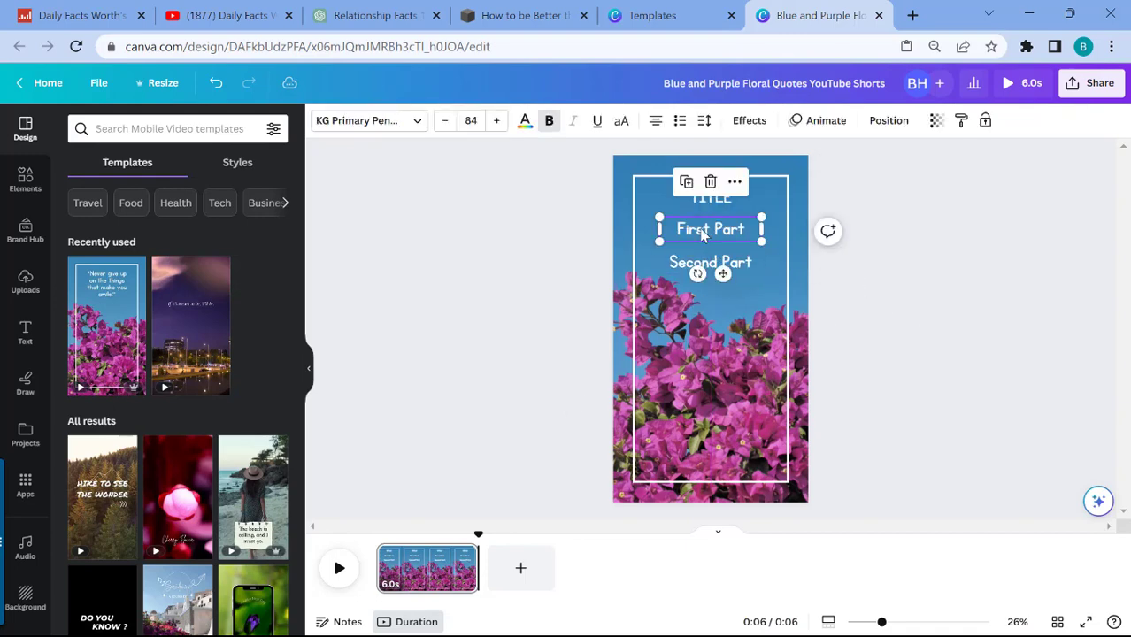
{"action": "right_click", "coordinate": [702, 232]}
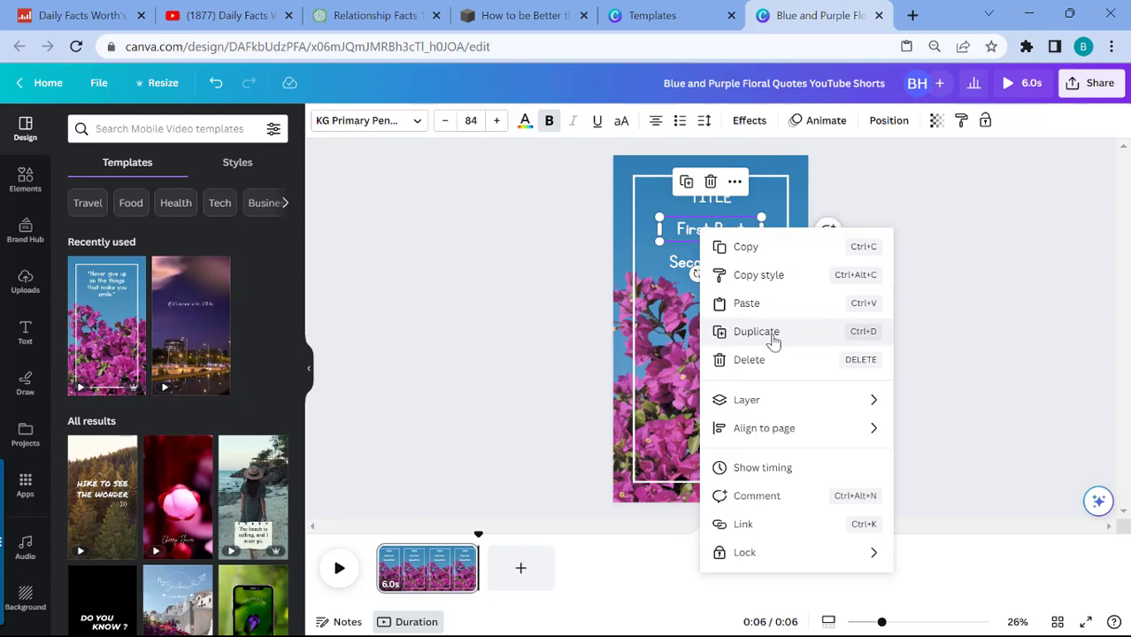
{"action": "left_click", "coordinate": [763, 468]}
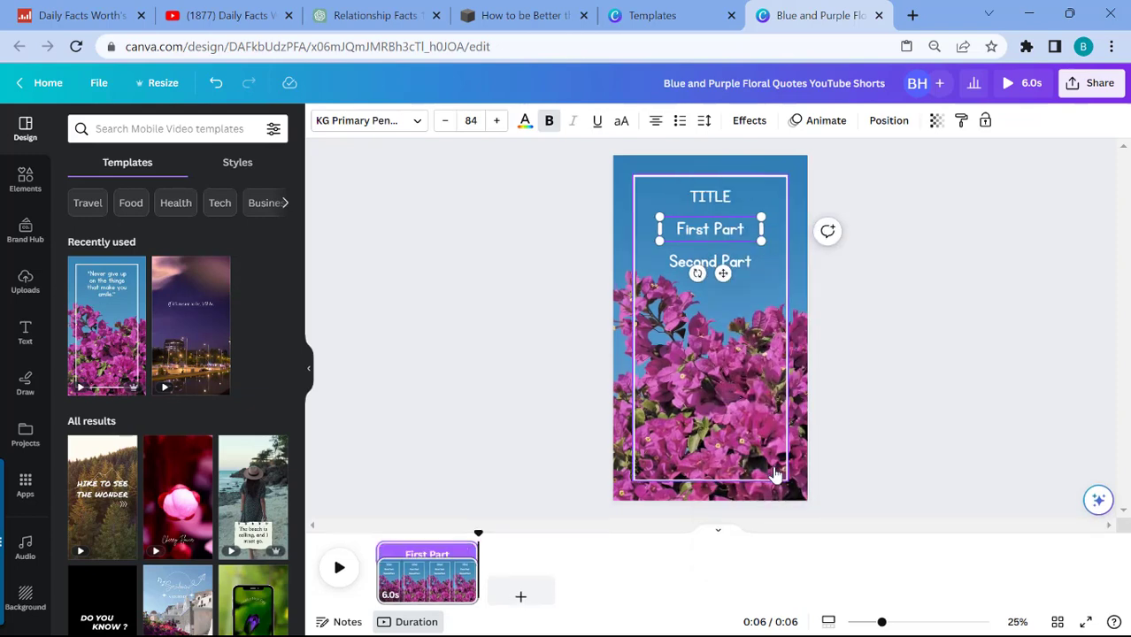
{"action": "left_click_drag", "start_coordinate": [475, 542], "coordinate": [450, 543]}
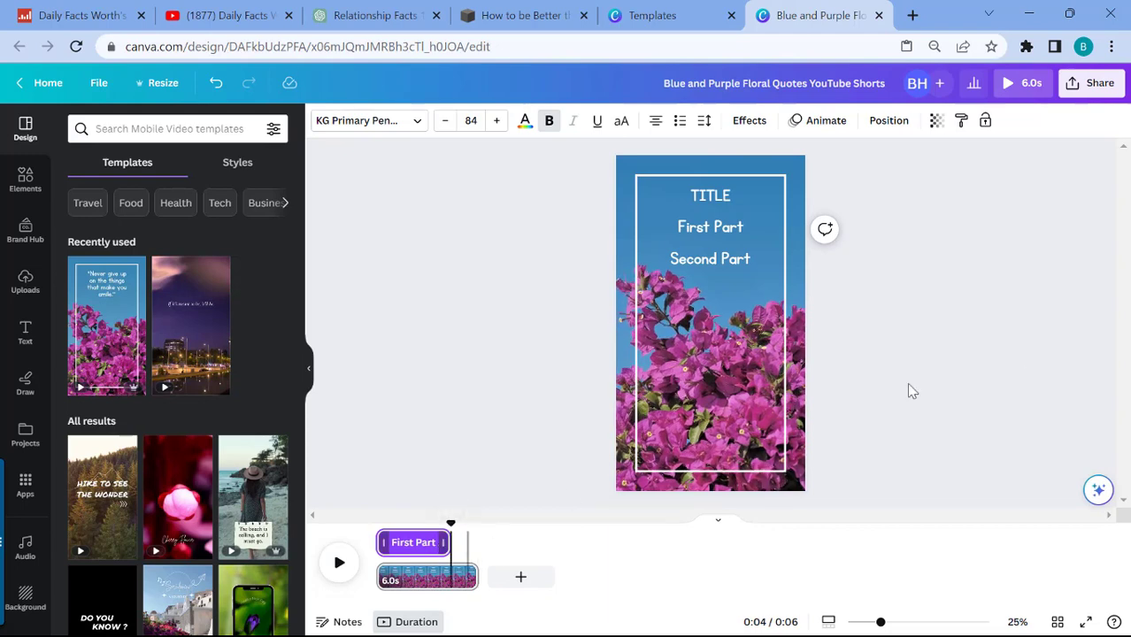
Show the timing of the Second Part text and trim its start to about 4 seconds.
{"action": "left_click", "coordinate": [738, 236]}
{"action": "left_click", "coordinate": [744, 262]}
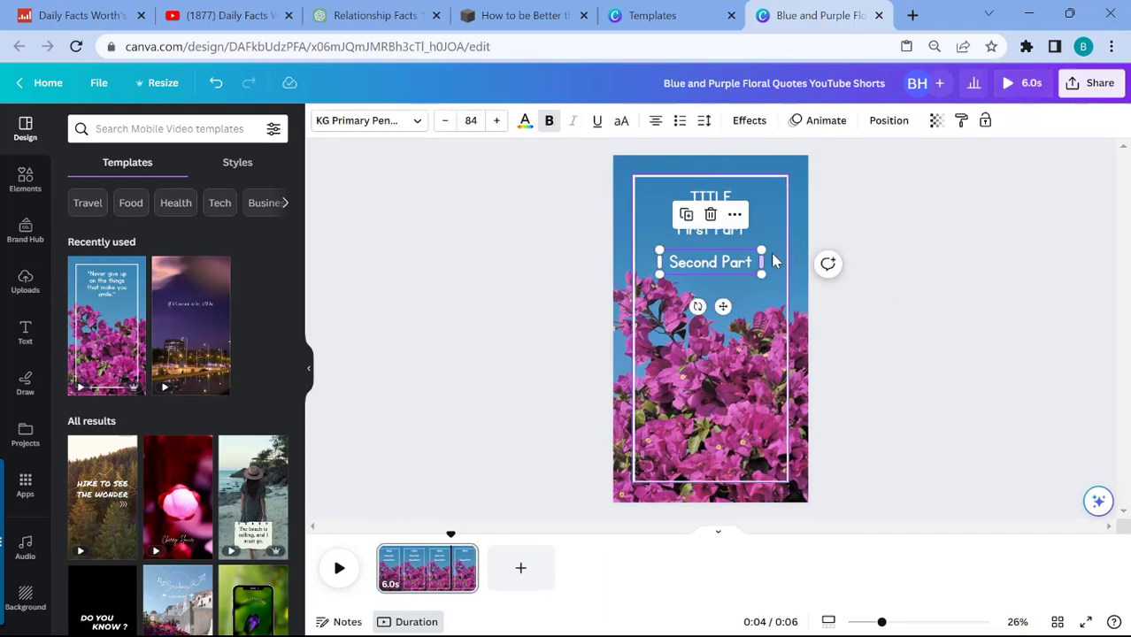
{"action": "right_click", "coordinate": [742, 260]}
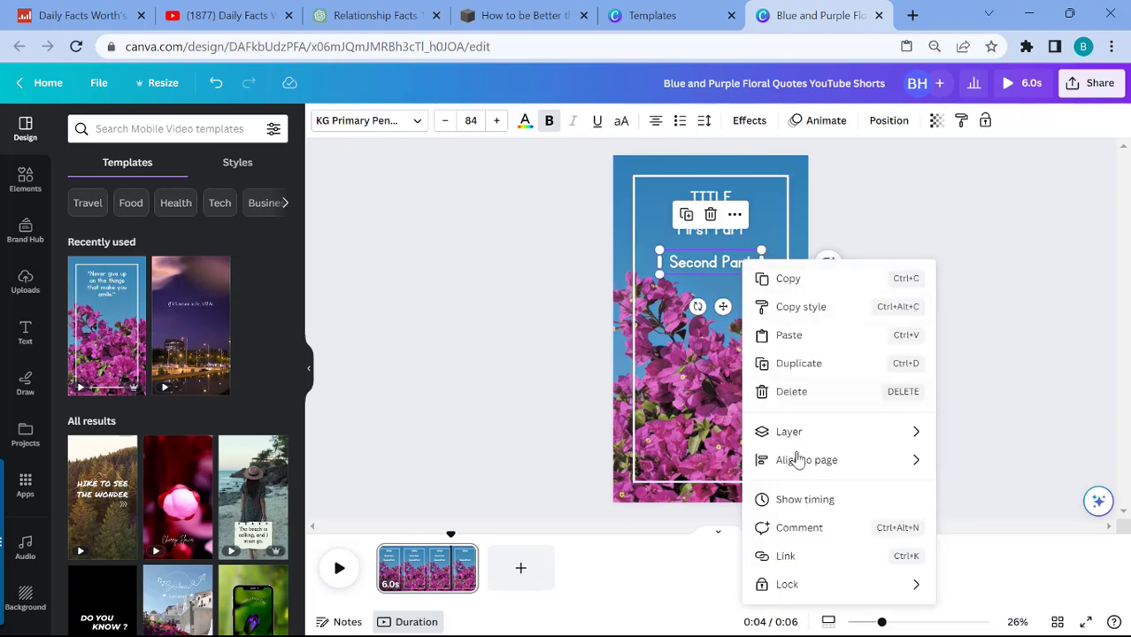
{"action": "left_click", "coordinate": [805, 501]}
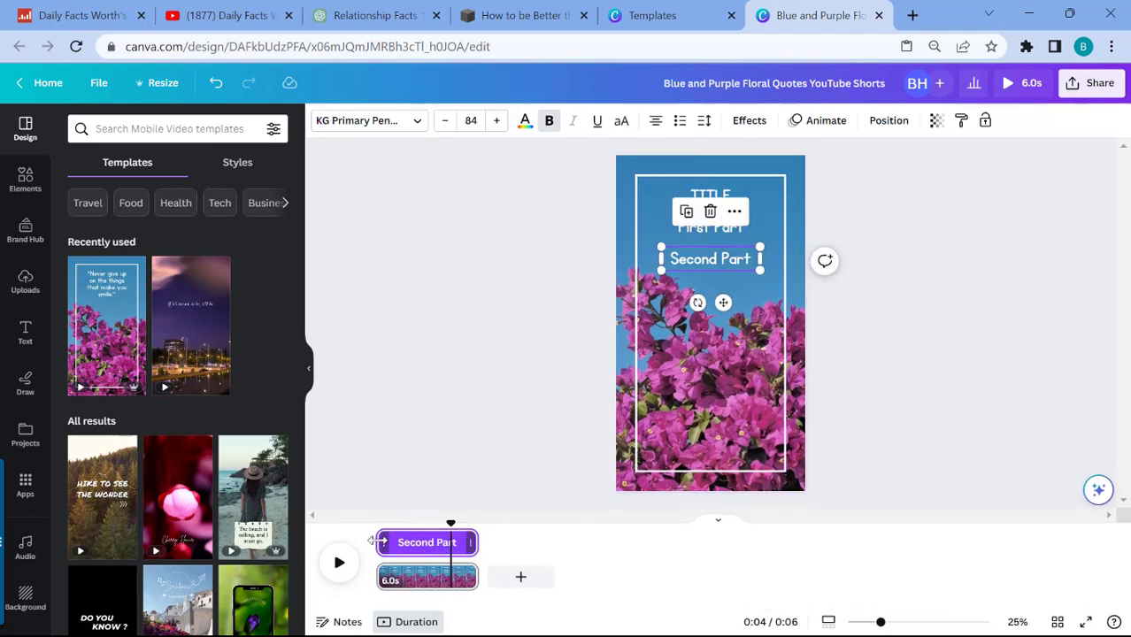
{"action": "left_click_drag", "start_coordinate": [386, 542], "coordinate": [456, 546]}
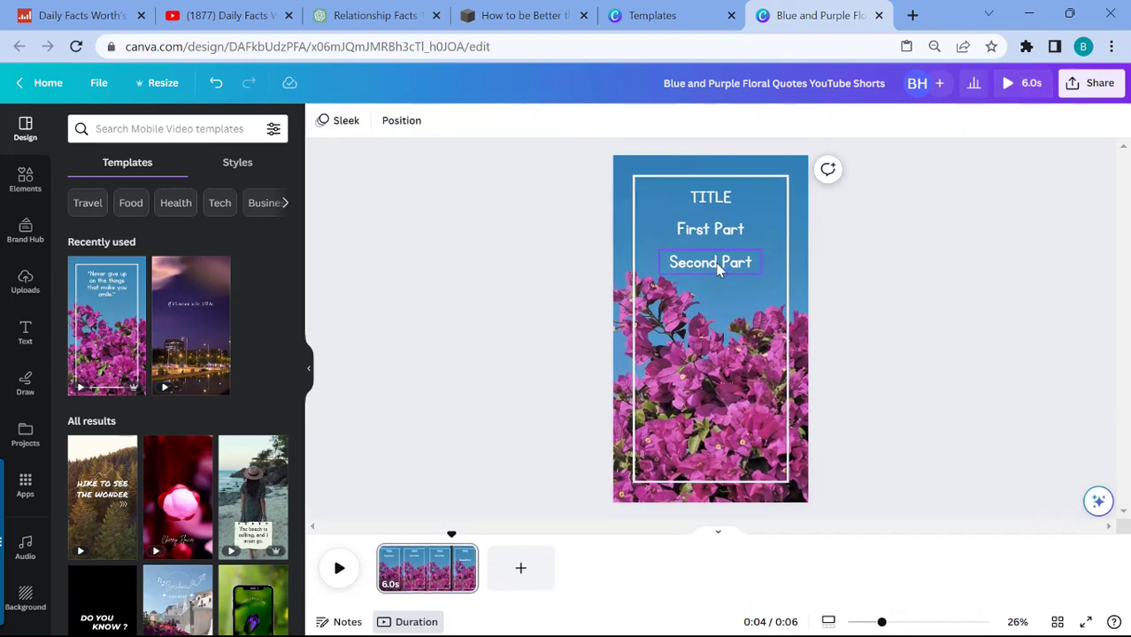
Move the Second Part text exactly over First Part and play the video to check the switch between them.
{"action": "left_click_drag", "start_coordinate": [721, 260], "coordinate": [716, 232]}
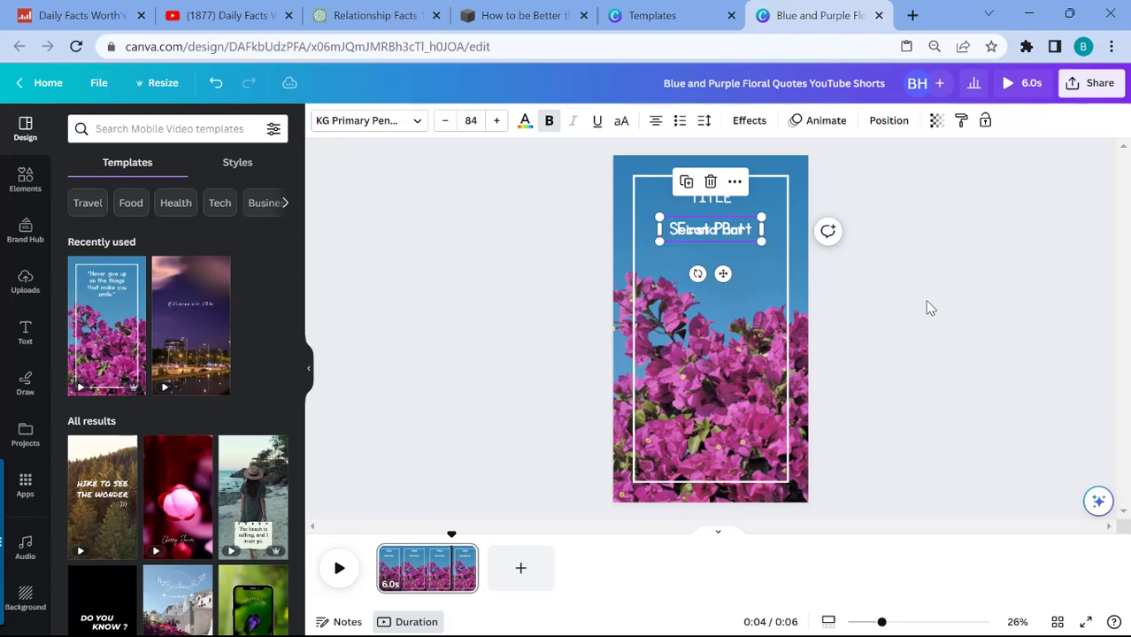
{"action": "left_click", "coordinate": [339, 568]}
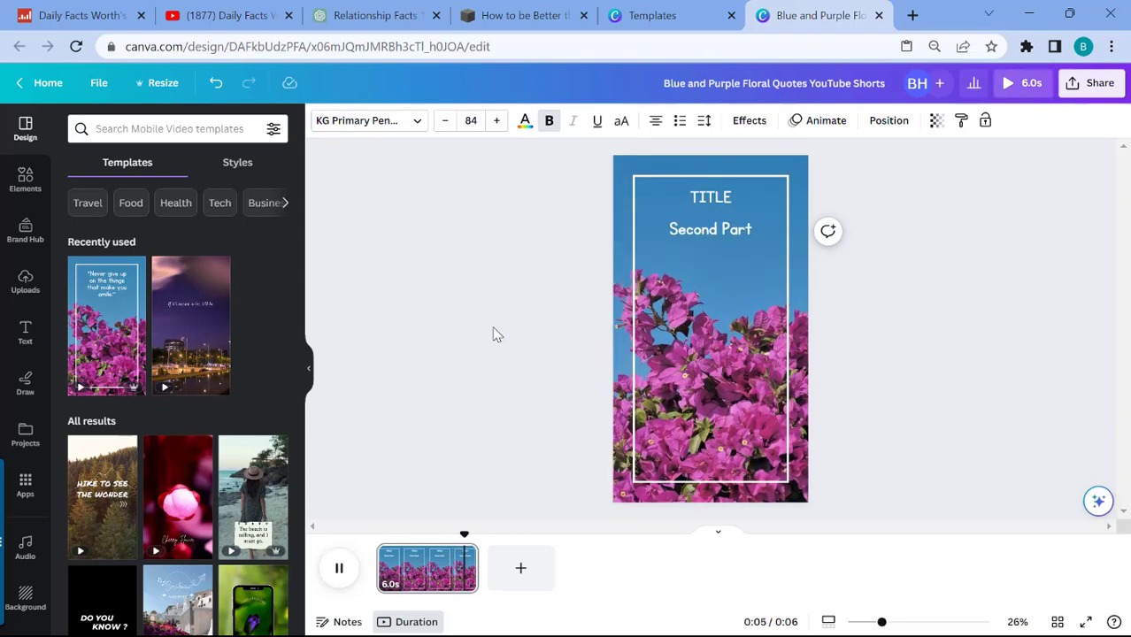
{"action": "left_click", "coordinate": [336, 571]}
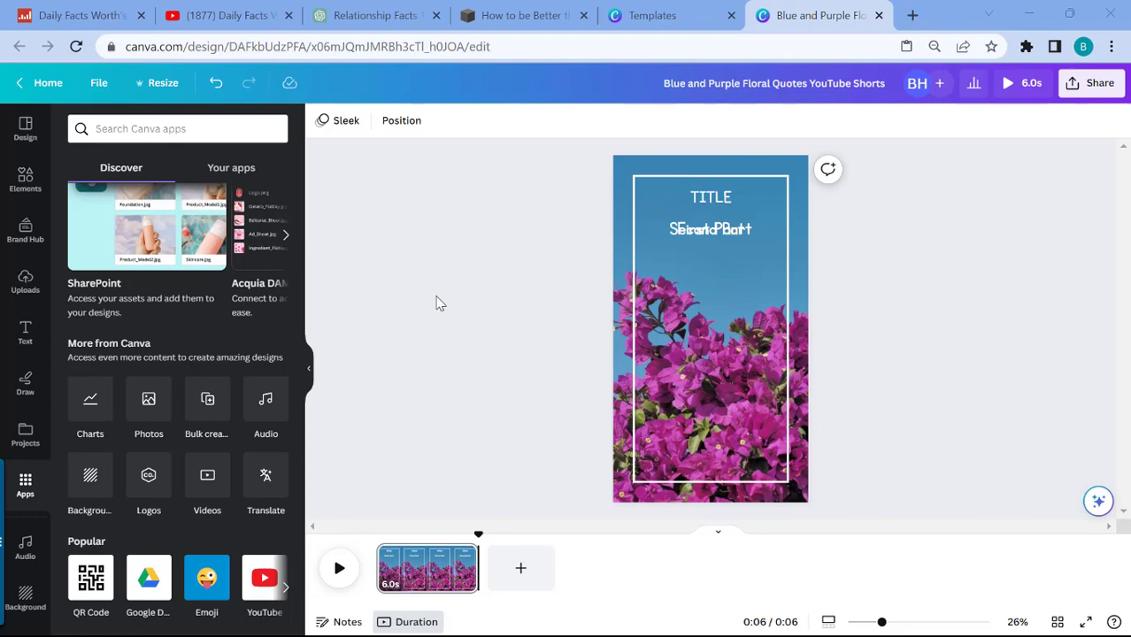
Check the quote table in ChatGPT, then start a manual Bulk create data table in Canva with its first column named Title.
{"action": "left_click", "coordinate": [390, 15]}
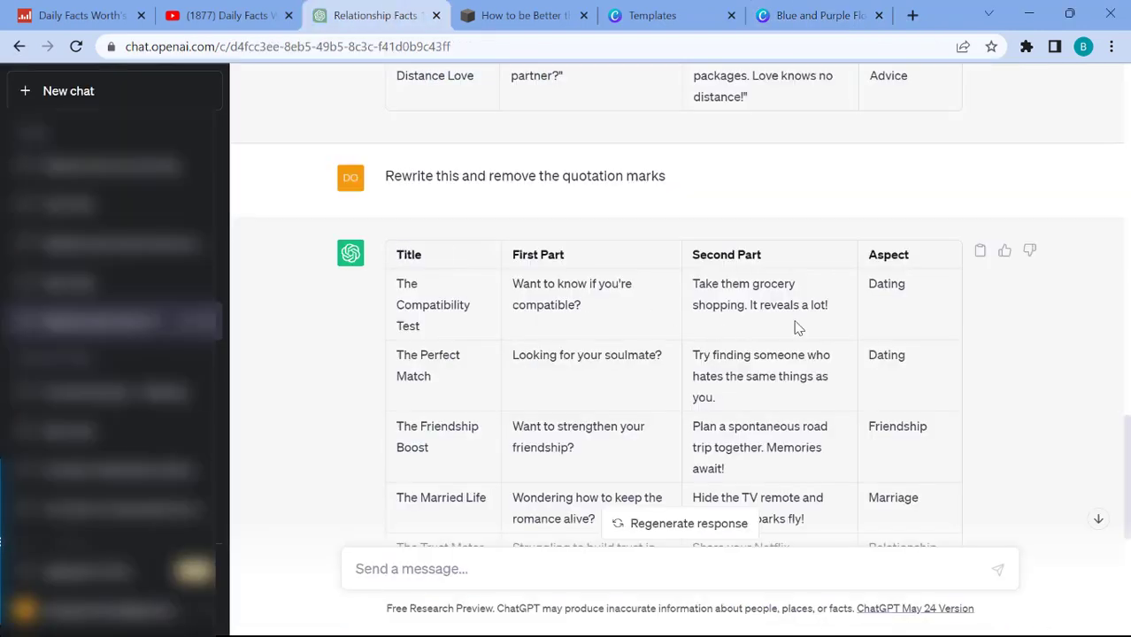
{"action": "scroll", "coordinate": [795, 328], "scroll_direction": "down", "scroll_amount": 3}
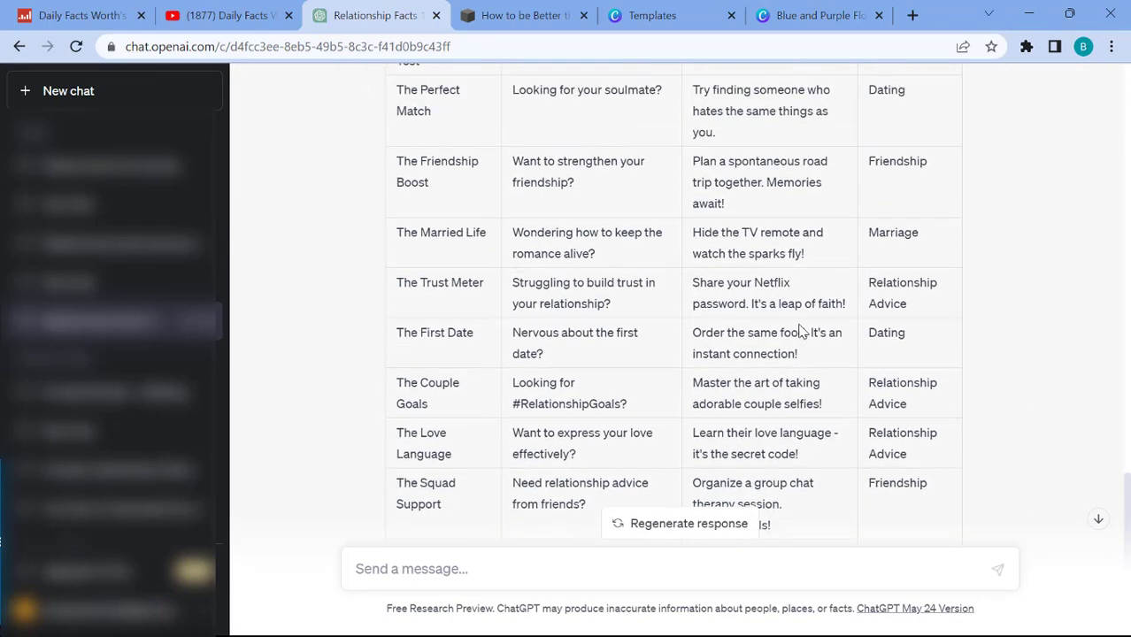
{"action": "scroll", "coordinate": [797, 327], "scroll_direction": "up", "scroll_amount": 2}
{"action": "left_click", "coordinate": [814, 15]}
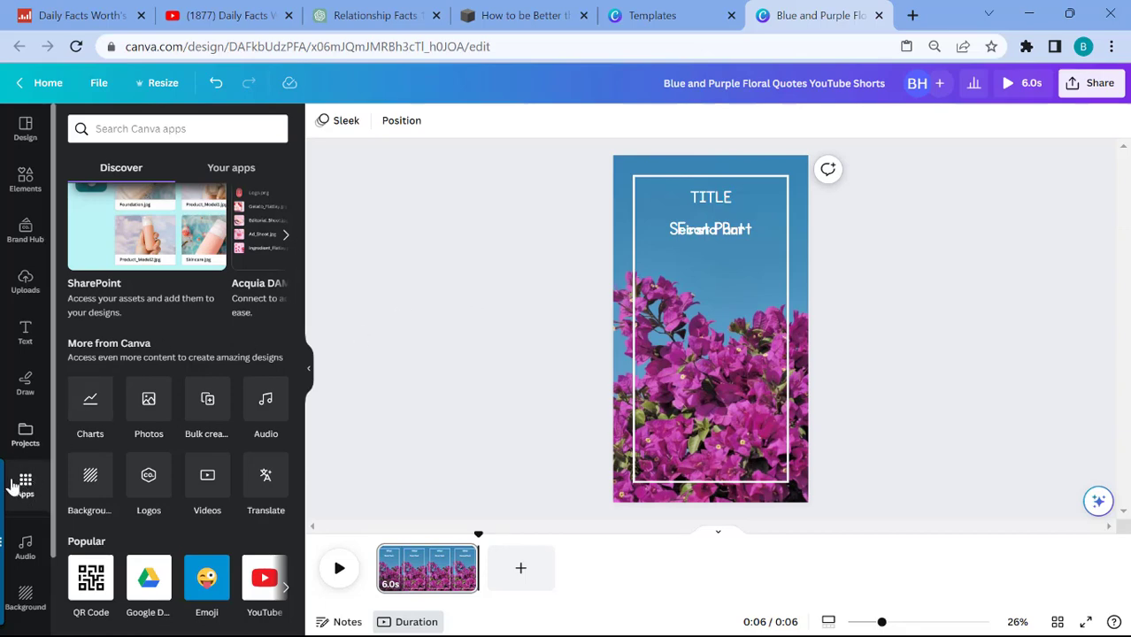
{"action": "left_click", "coordinate": [215, 410]}
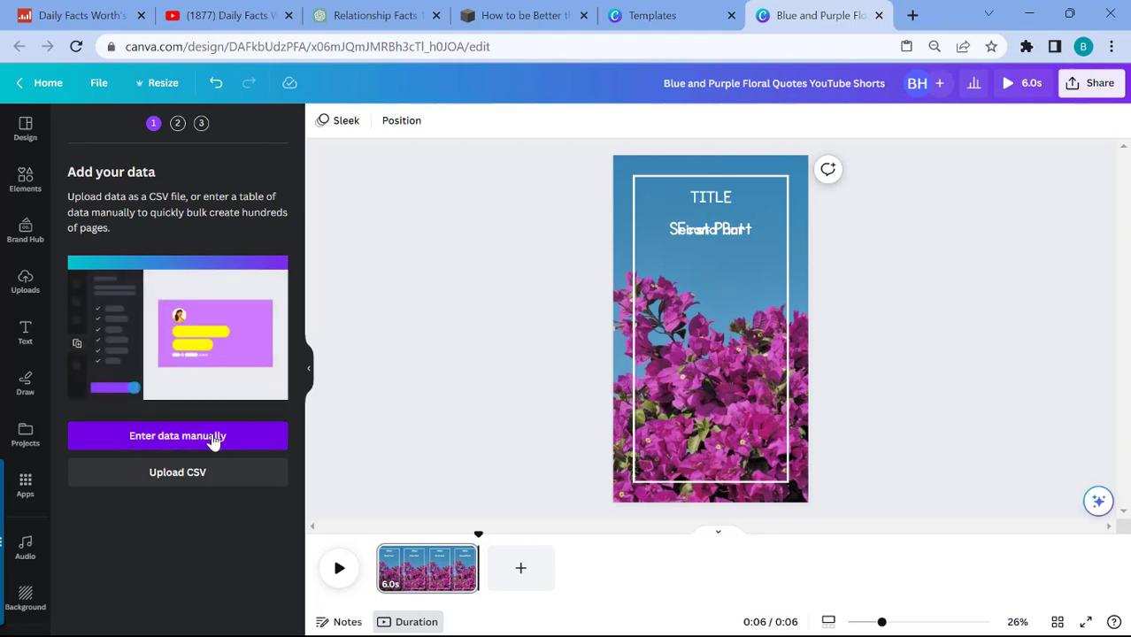
{"action": "left_click", "coordinate": [243, 443]}
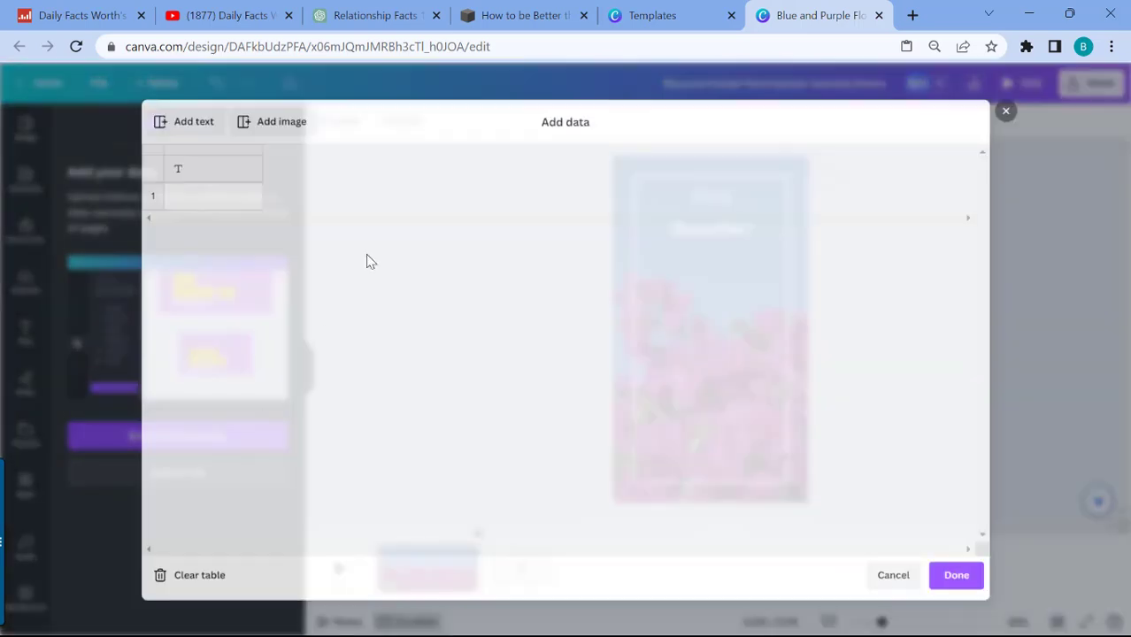
{"action": "left_click", "coordinate": [206, 170]}
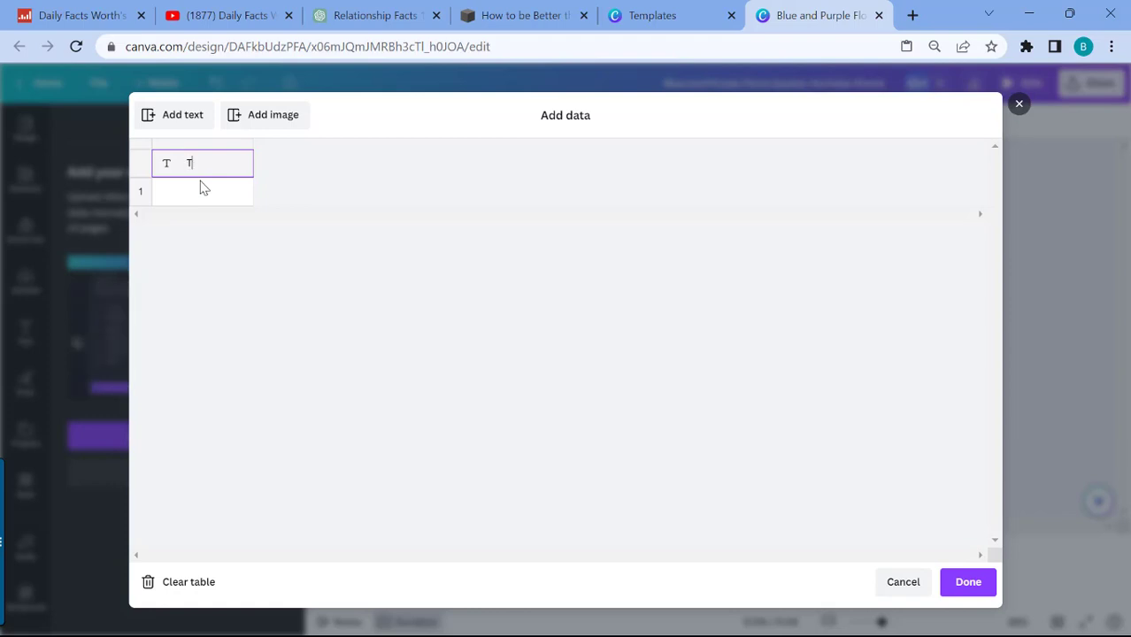
{"action": "left_click", "coordinate": [200, 184]}
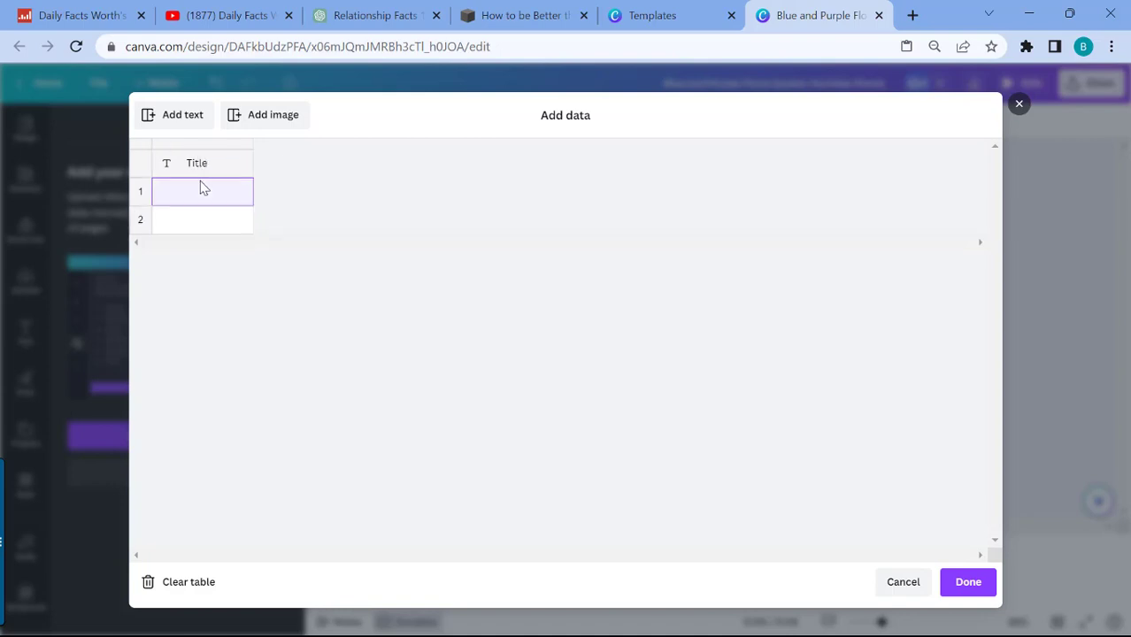
Add three more text columns to the data table, named First Part, Second Part and Aspect.
{"action": "left_click", "coordinate": [161, 115]}
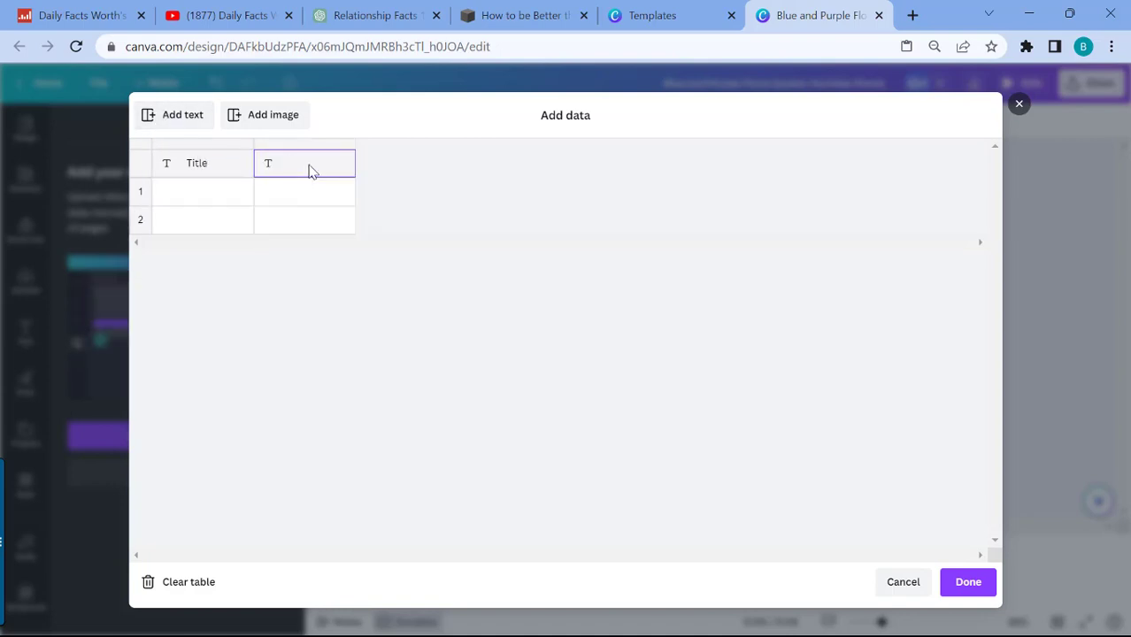
{"action": "type", "text": "First Part"}
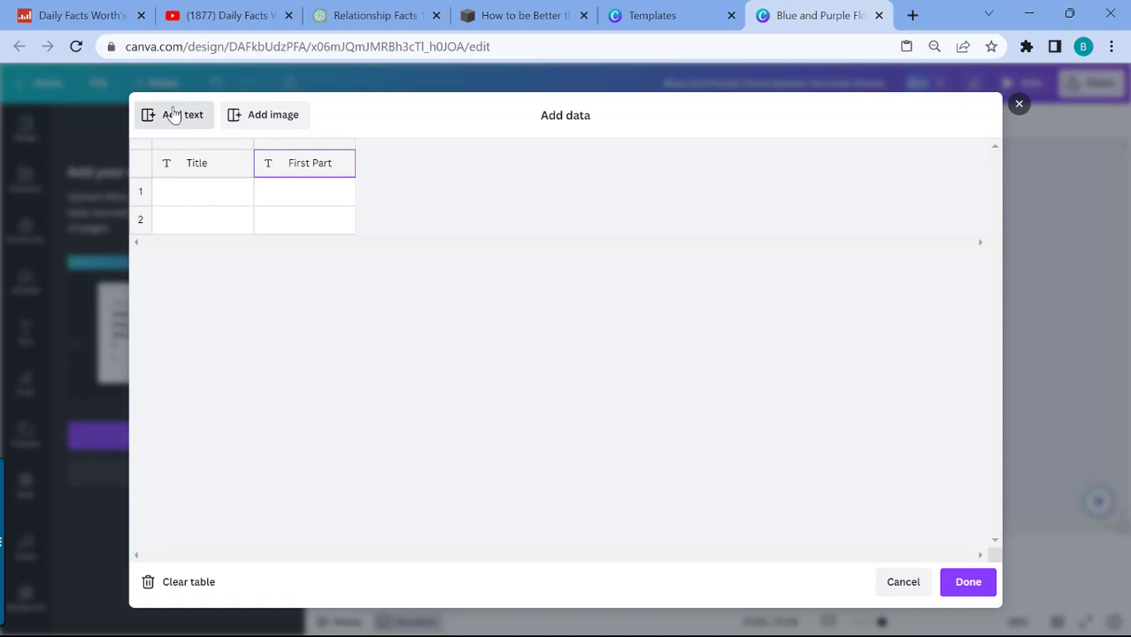
{"action": "left_click", "coordinate": [175, 115]}
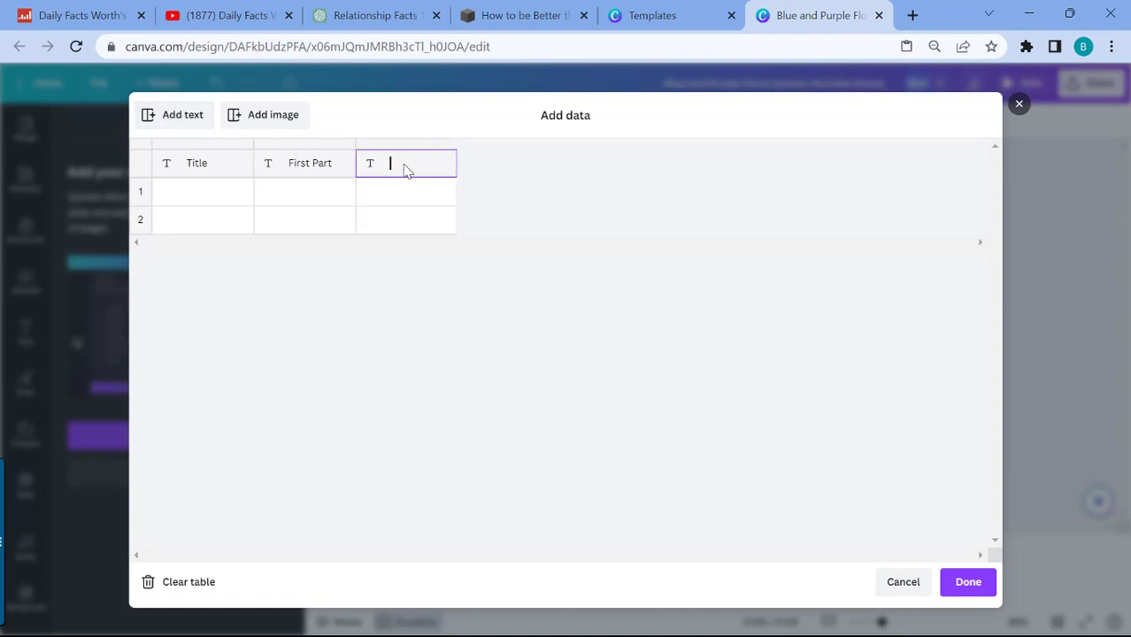
{"action": "type", "text": "Second Part"}
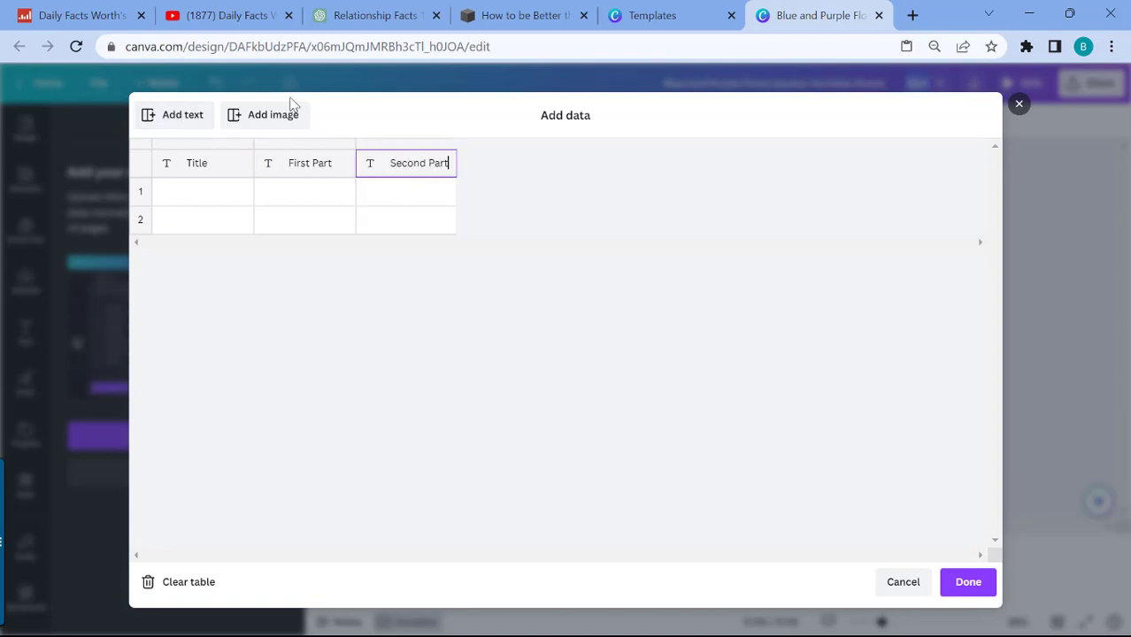
{"action": "left_click", "coordinate": [179, 115]}
{"action": "type", "text": "Aspect"}
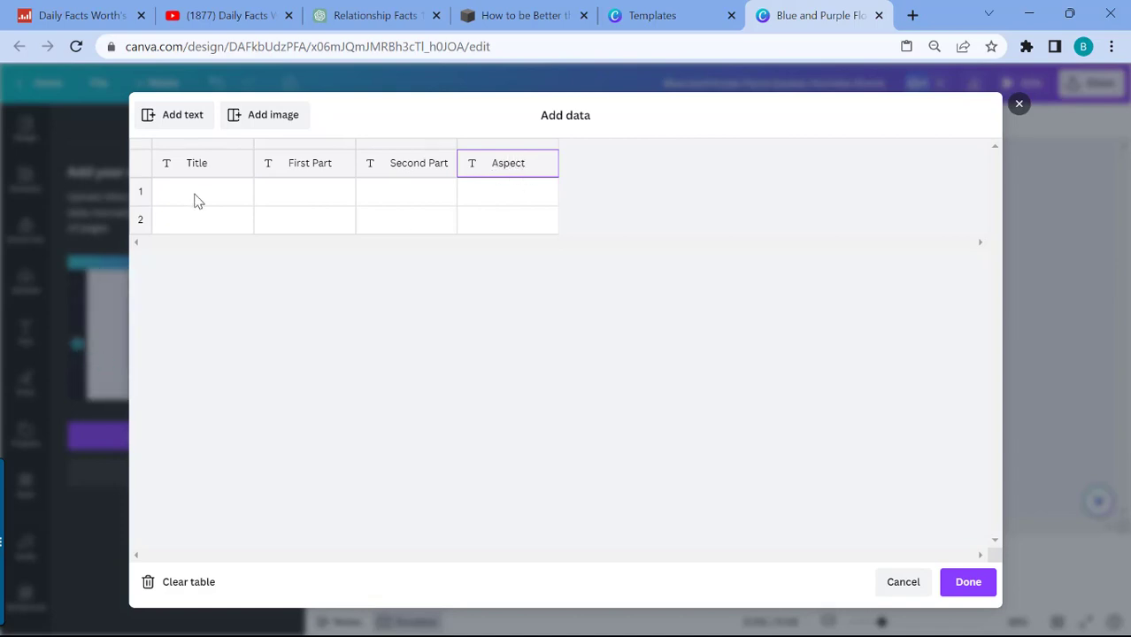
Paste the copied quote table starting in the first Title cell, delete the duplicate header row and finish the data entry.
{"action": "left_click", "coordinate": [198, 202]}
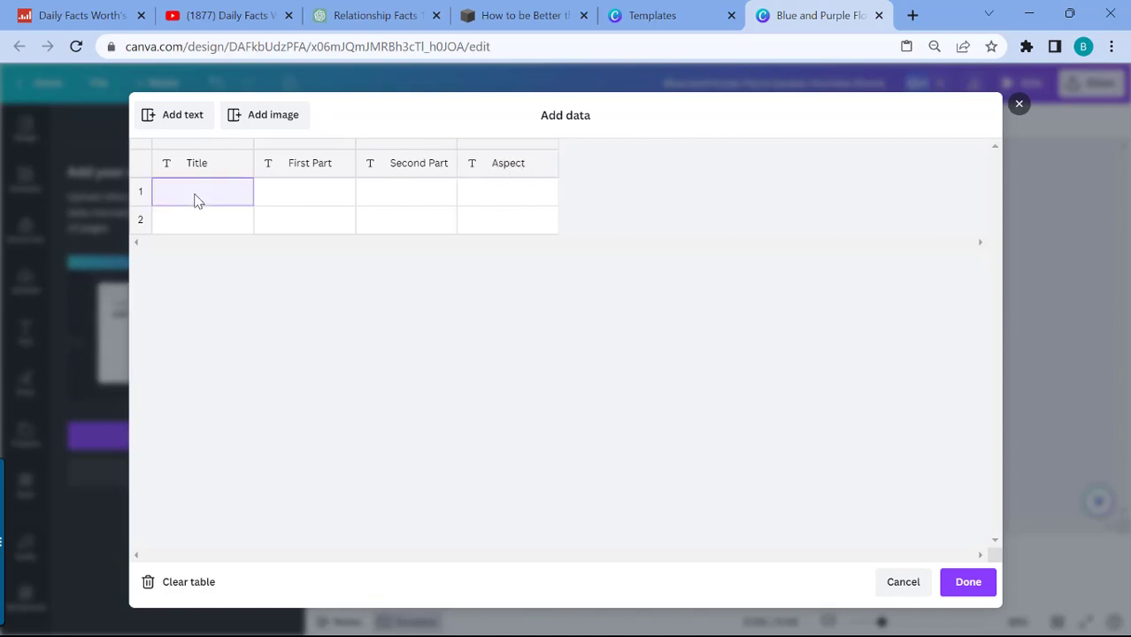
{"action": "key", "text": "ctrl+v"}
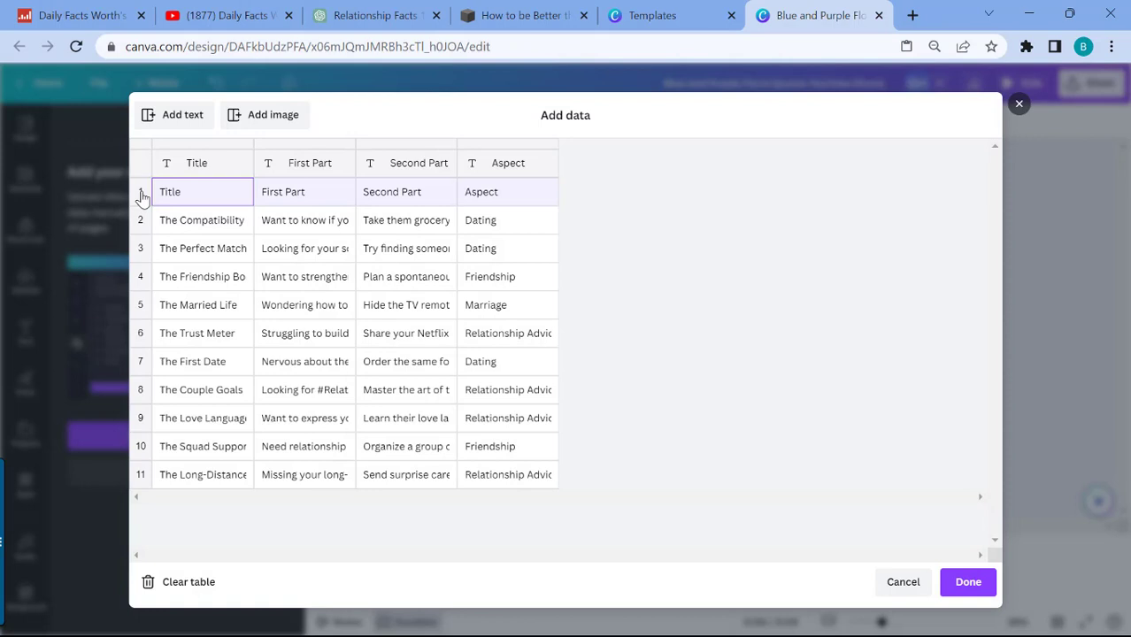
{"action": "right_click", "coordinate": [344, 203]}
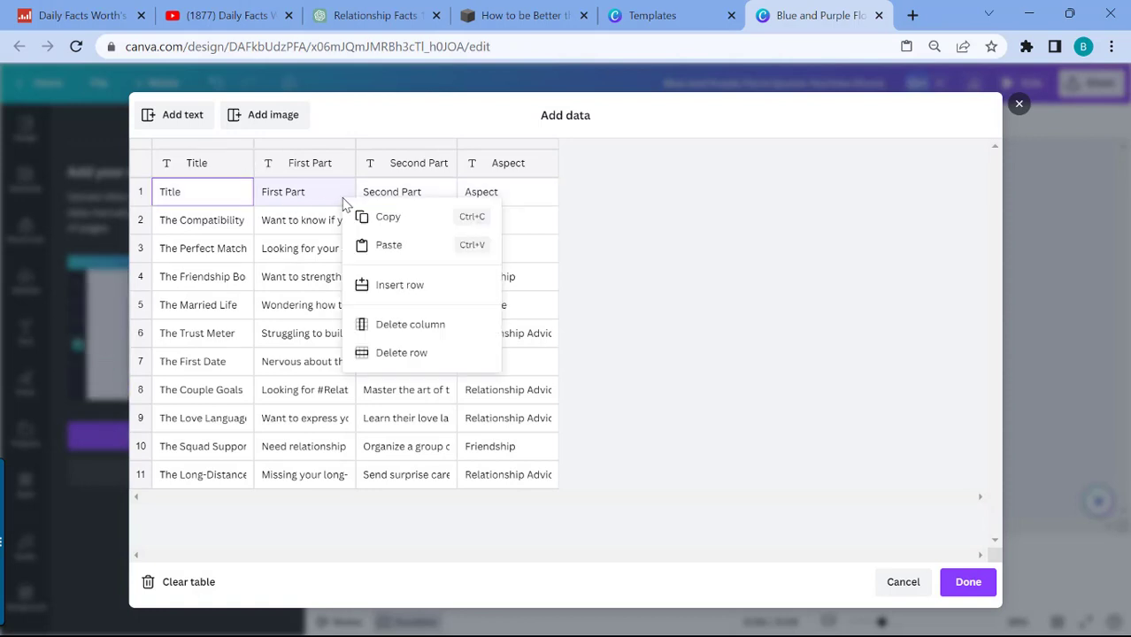
{"action": "left_click", "coordinate": [409, 355]}
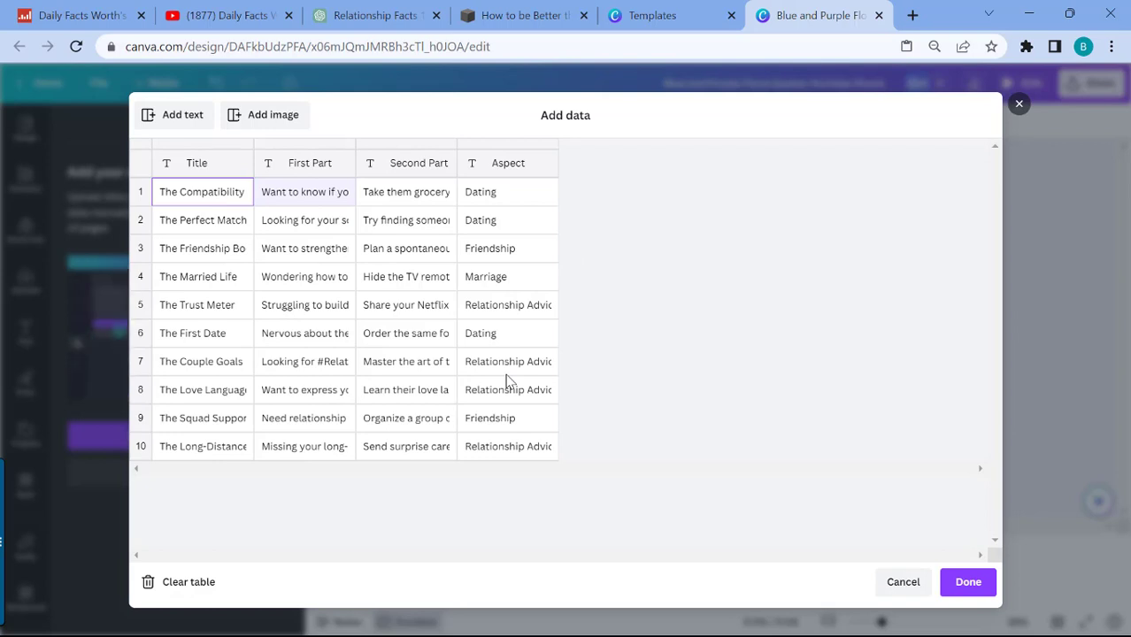
{"action": "left_click", "coordinate": [983, 592]}
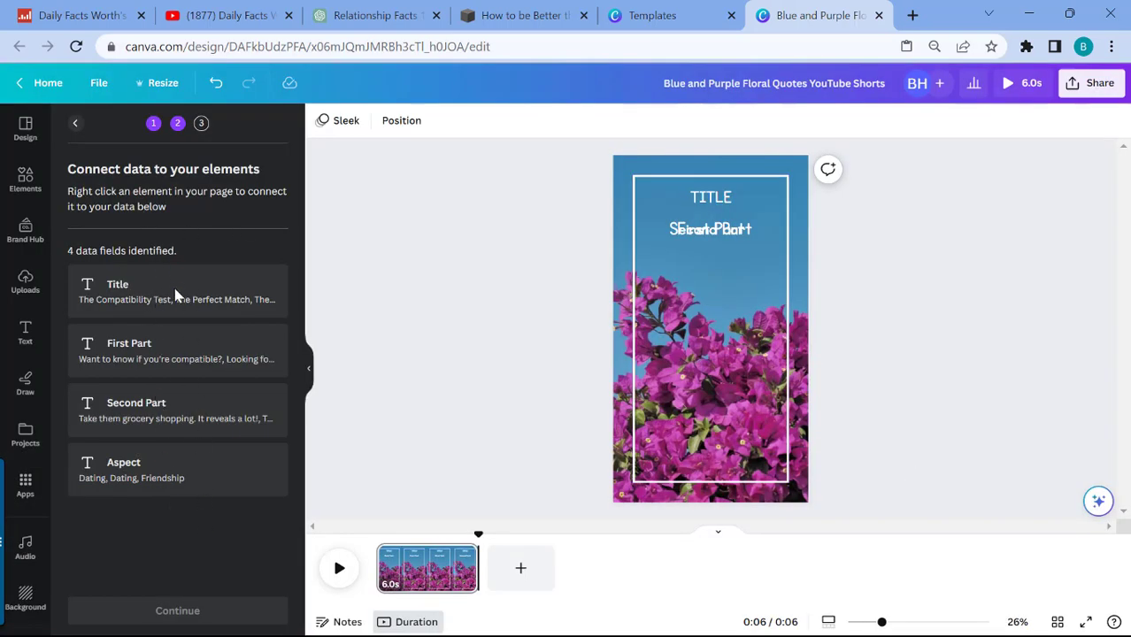
Review the quote table in ChatGPT, then return to the Canva design and connect the TITLE text to the Title data field.
{"action": "left_click", "coordinate": [387, 17]}
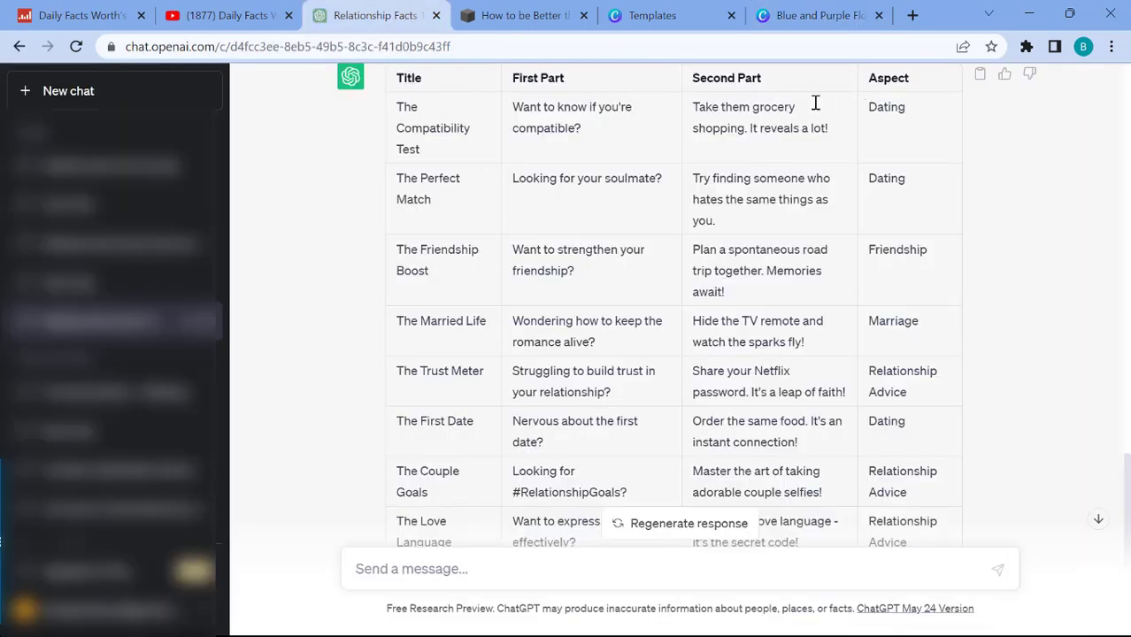
{"action": "left_click", "coordinate": [830, 11]}
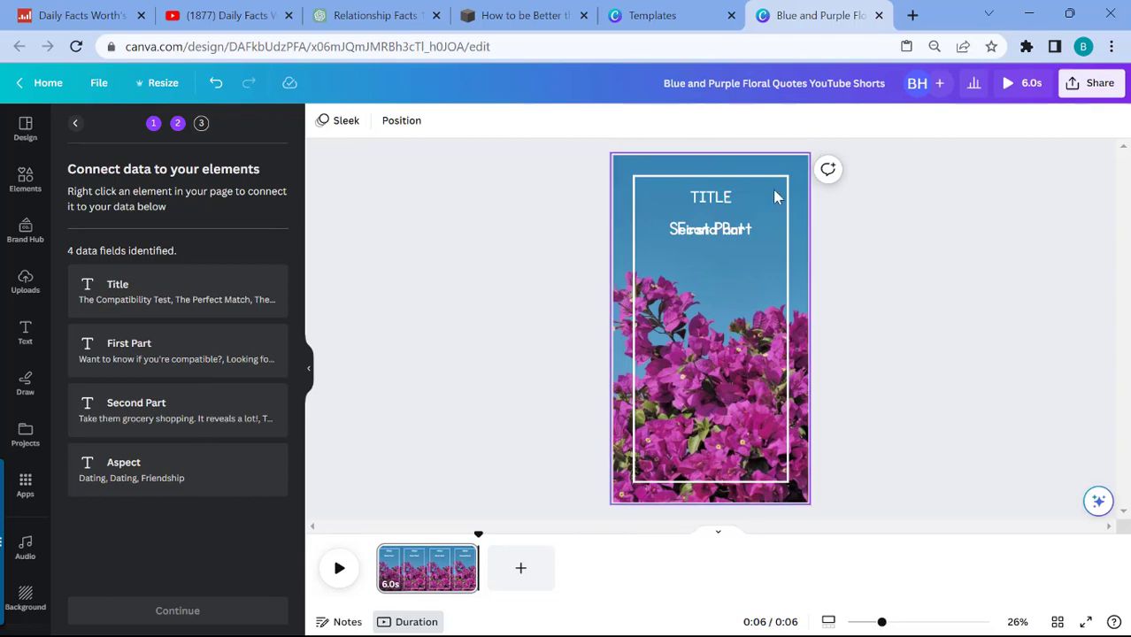
{"action": "left_click", "coordinate": [715, 196]}
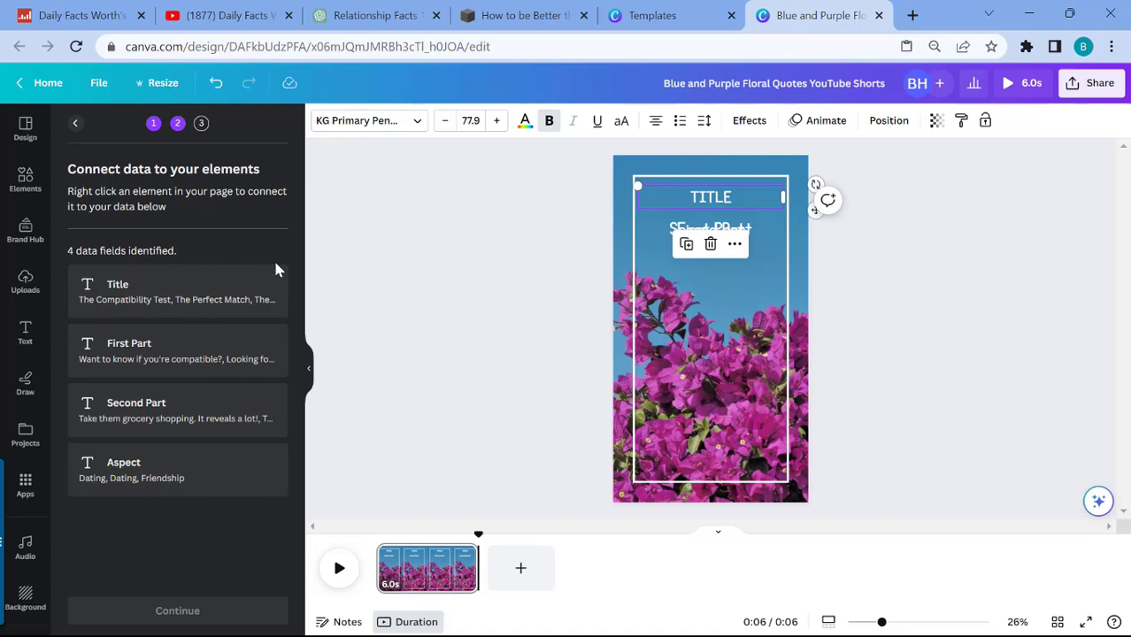
{"action": "right_click", "coordinate": [724, 198]}
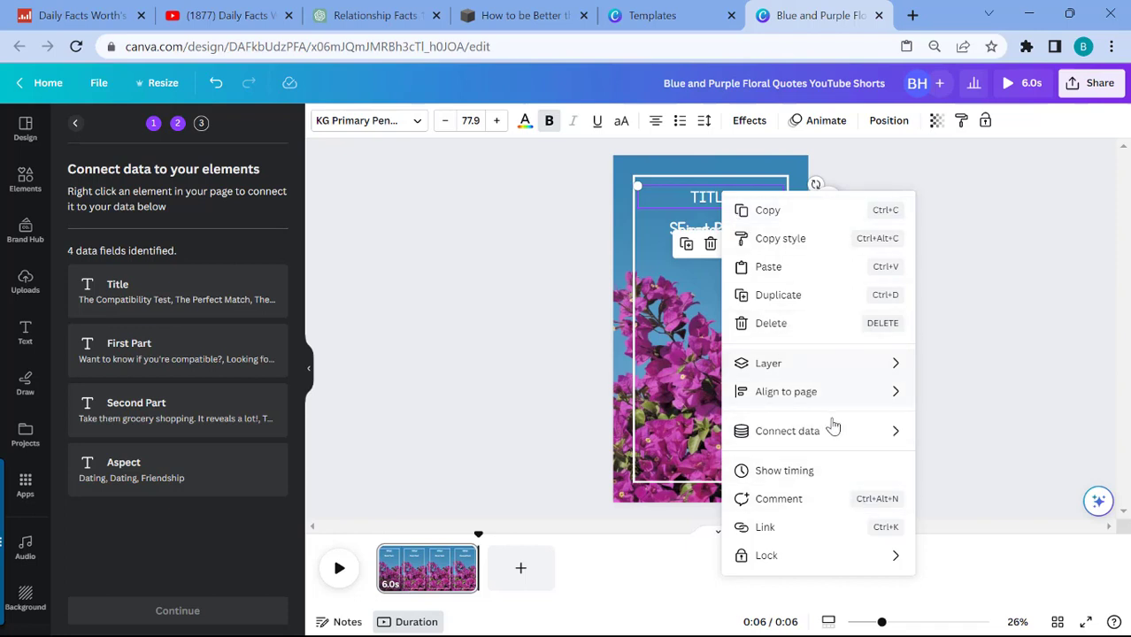
{"action": "mouse_move", "coordinate": [828, 433]}
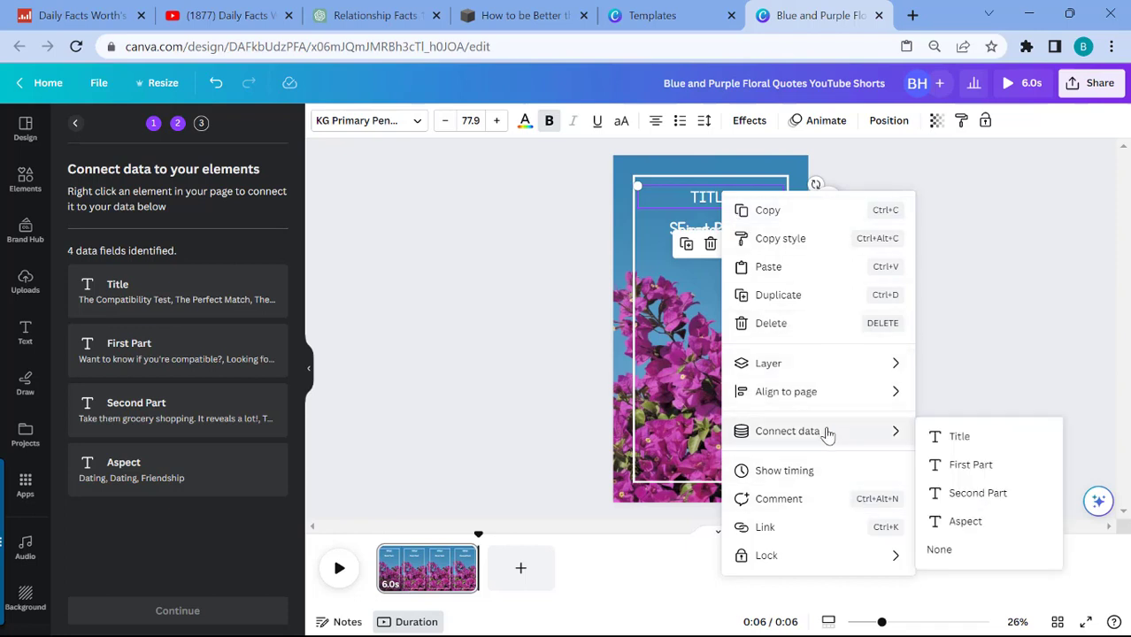
{"action": "left_click", "coordinate": [959, 437]}
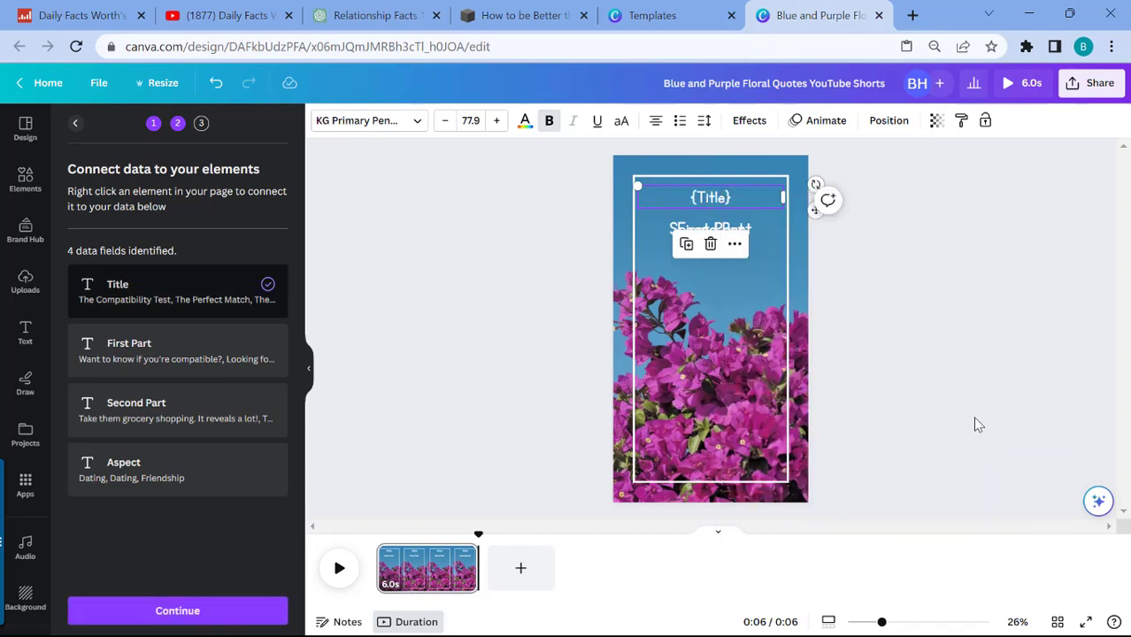
{"action": "left_click", "coordinate": [938, 343]}
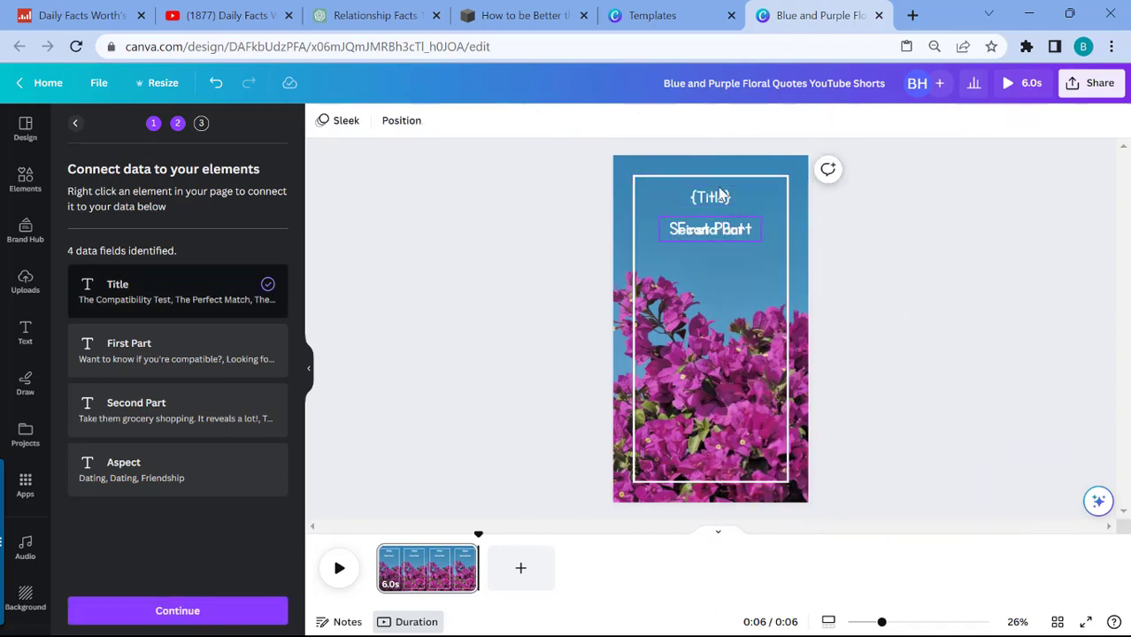
Move the Second Part text just below First Part and connect the First Part text to the First Part data field.
{"action": "left_click", "coordinate": [730, 236]}
{"action": "left_click_drag", "start_coordinate": [728, 238], "coordinate": [727, 262]}
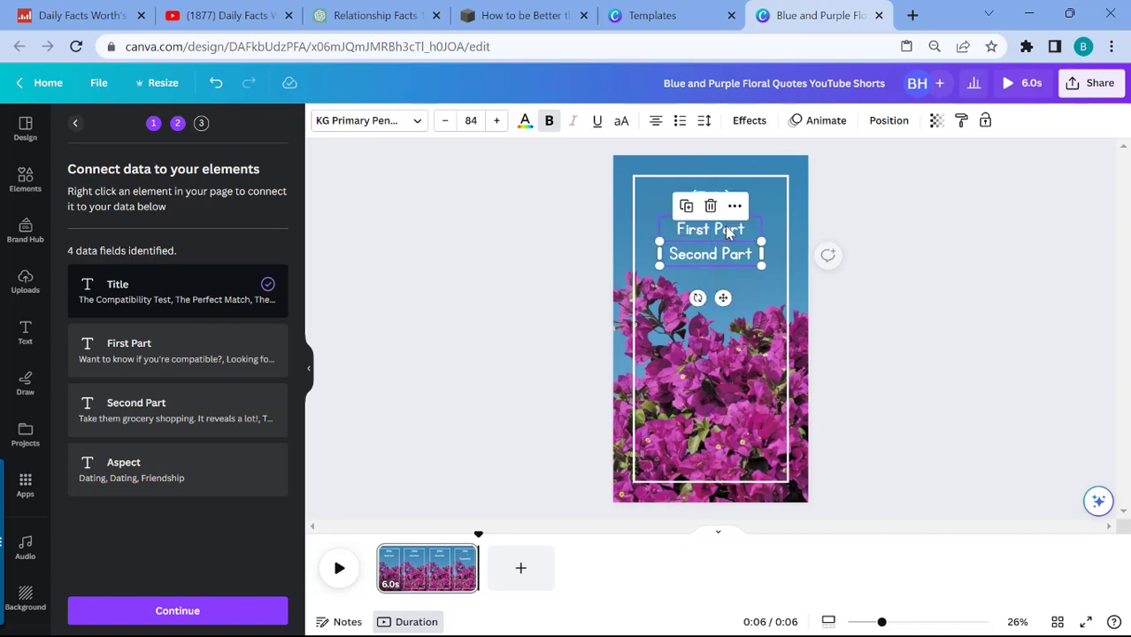
{"action": "left_click", "coordinate": [727, 232]}
{"action": "right_click", "coordinate": [728, 231]}
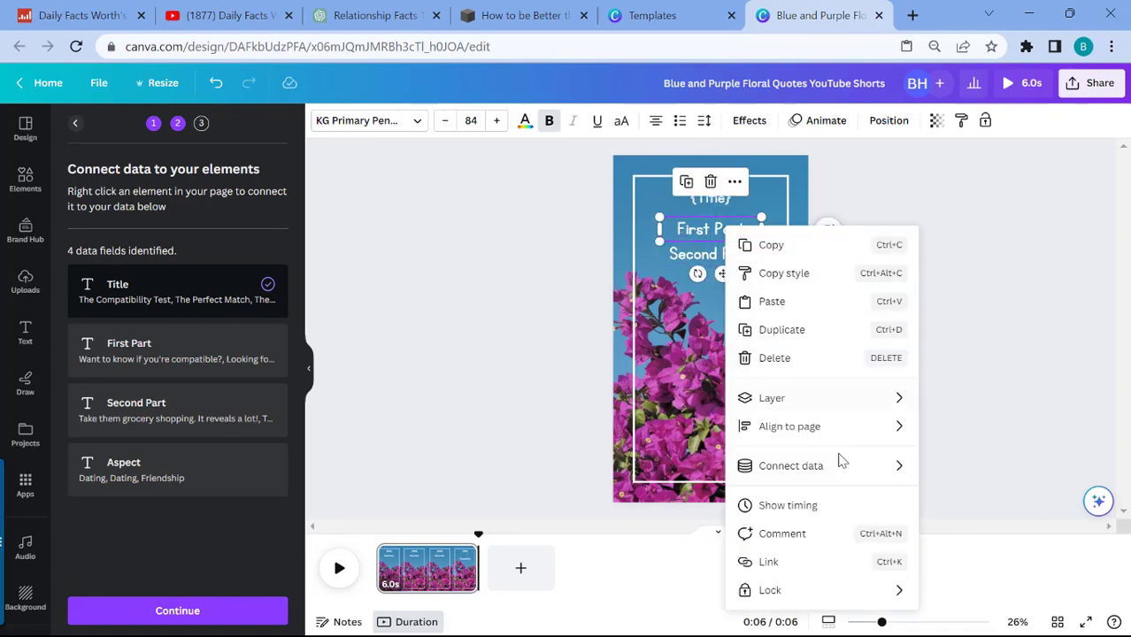
{"action": "mouse_move", "coordinate": [839, 472]}
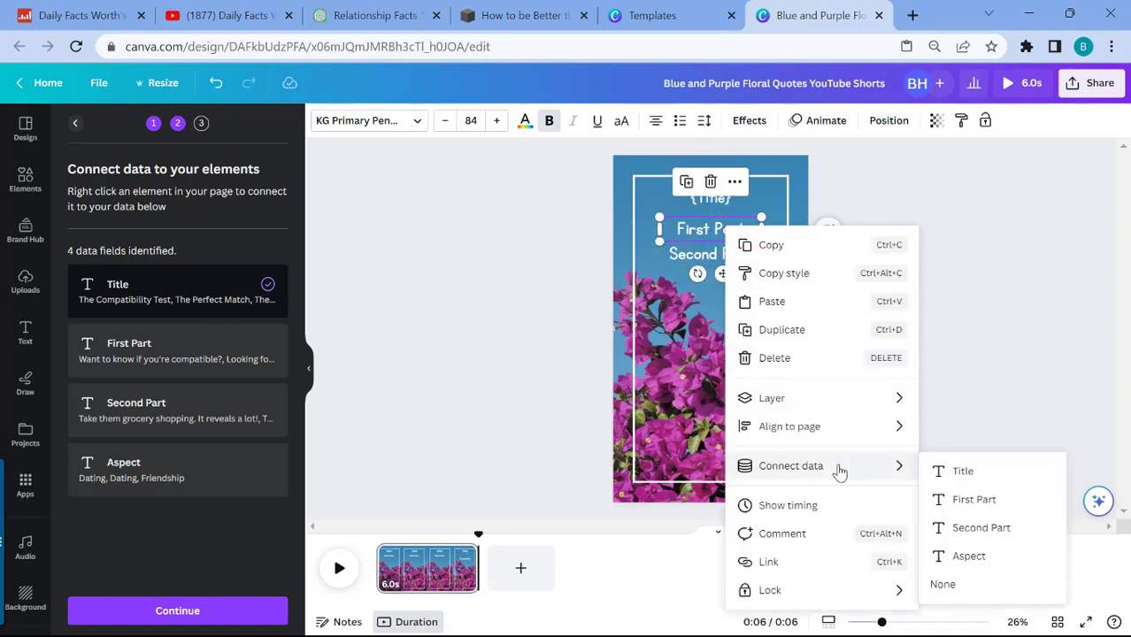
{"action": "left_click", "coordinate": [969, 500]}
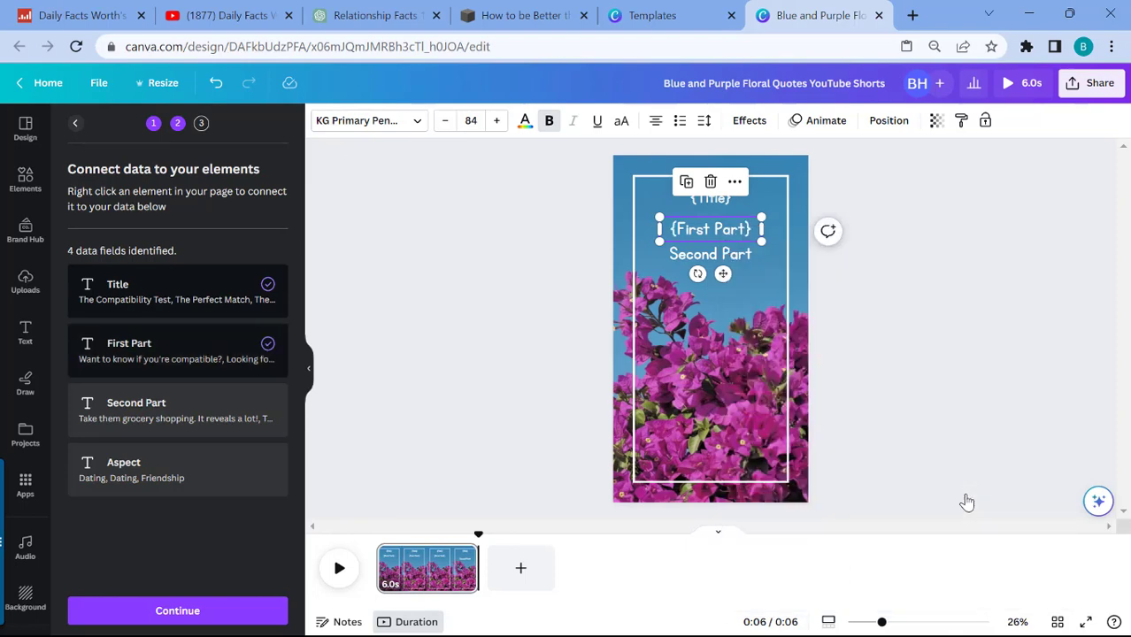
{"action": "left_click", "coordinate": [846, 306]}
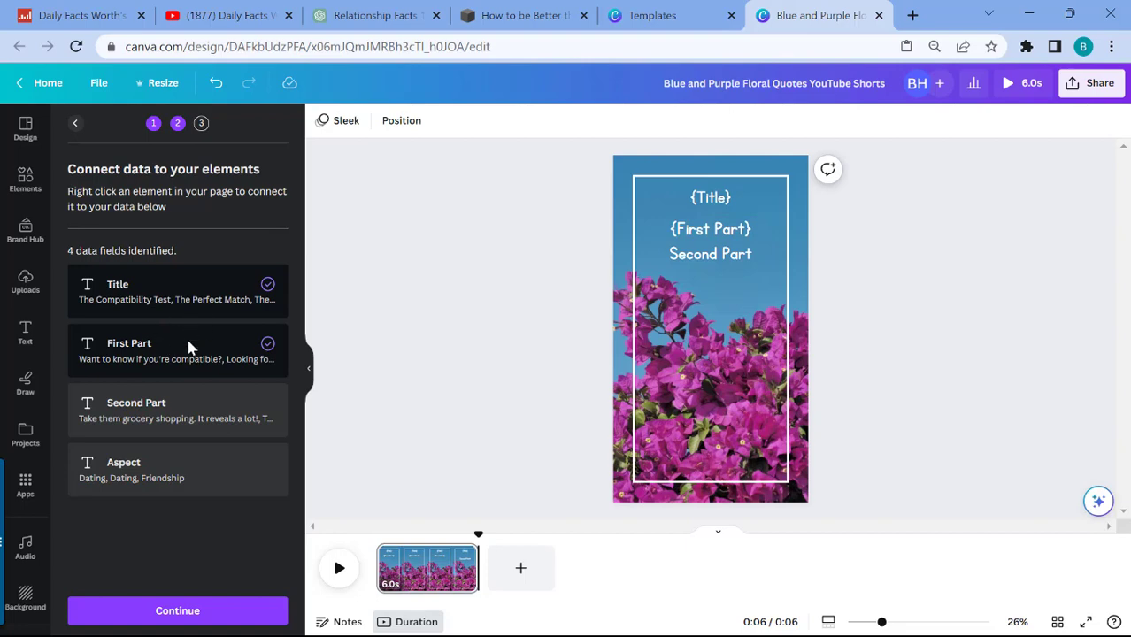
Connect the Second Part text to the Second Part data field and move it back exactly over the First Part text.
{"action": "left_click", "coordinate": [726, 255]}
{"action": "right_click", "coordinate": [728, 255]}
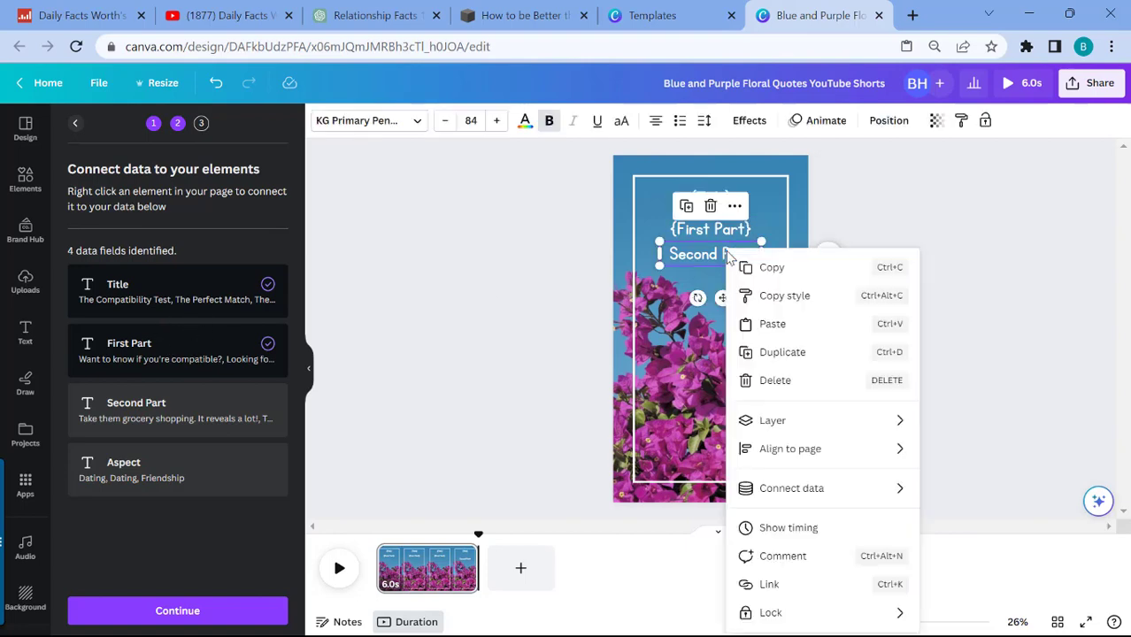
{"action": "mouse_move", "coordinate": [827, 500]}
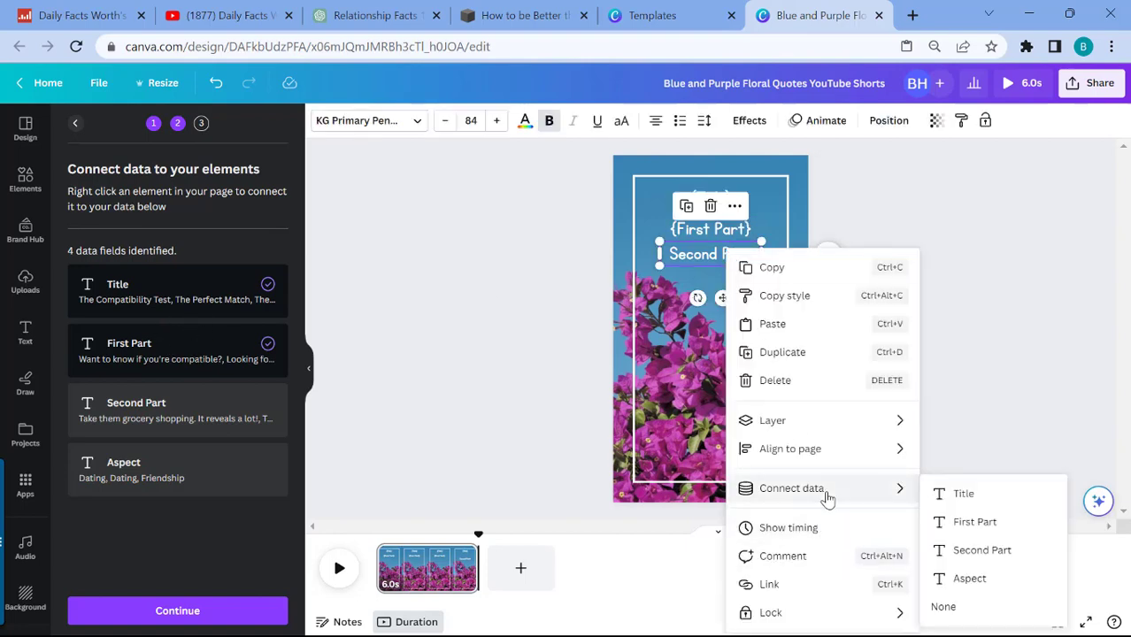
{"action": "left_click", "coordinate": [982, 549]}
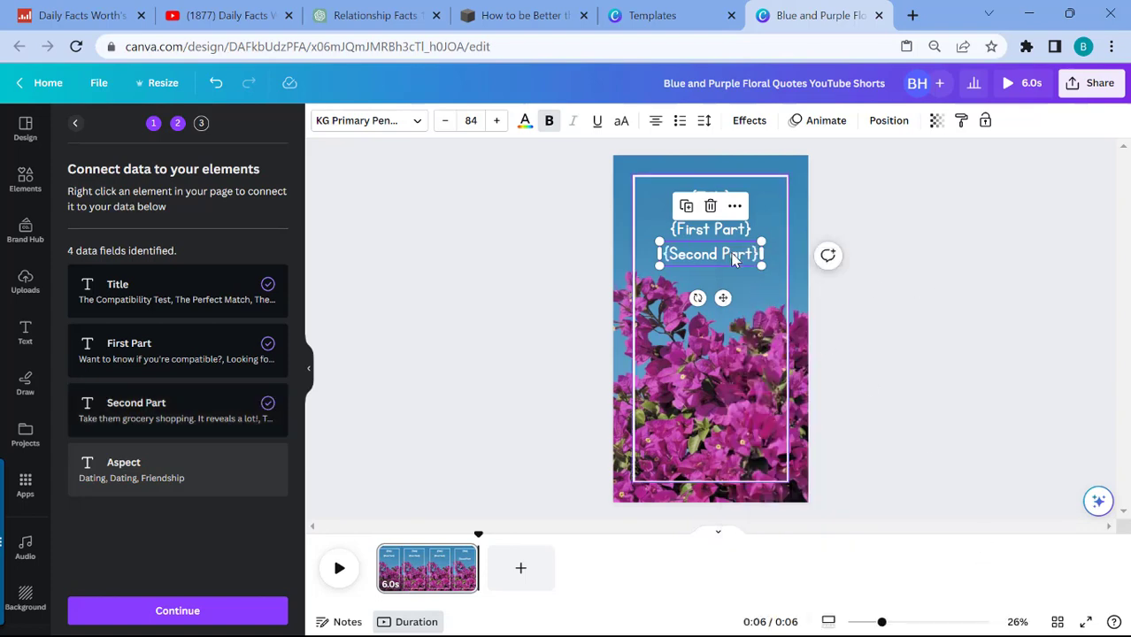
{"action": "left_click_drag", "start_coordinate": [733, 256], "coordinate": [728, 223]}
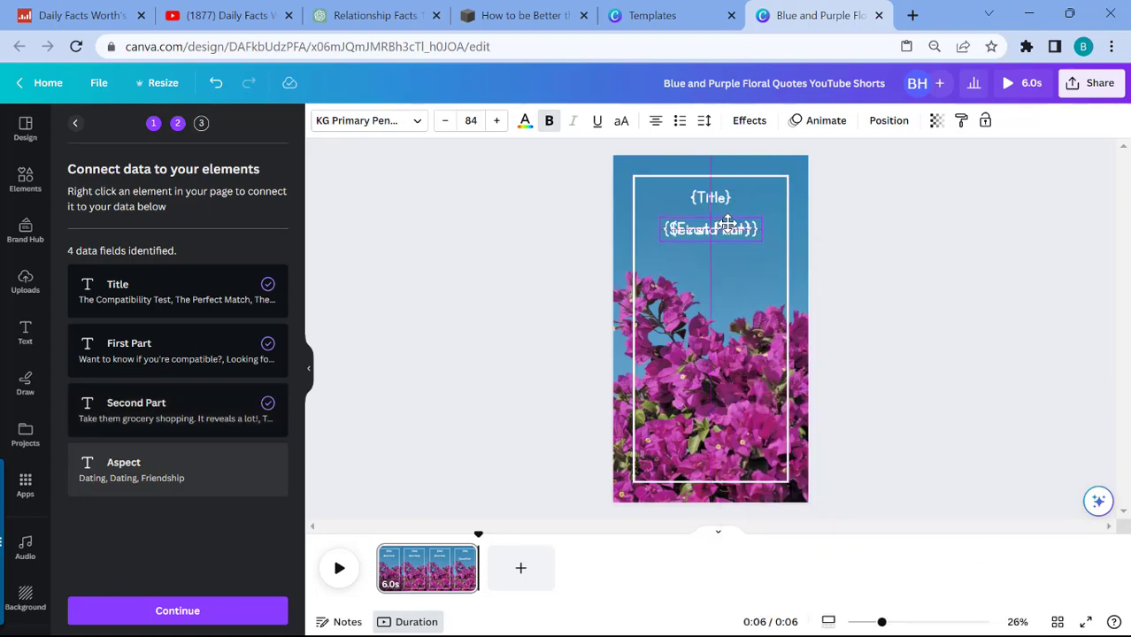
{"action": "left_click", "coordinate": [956, 285]}
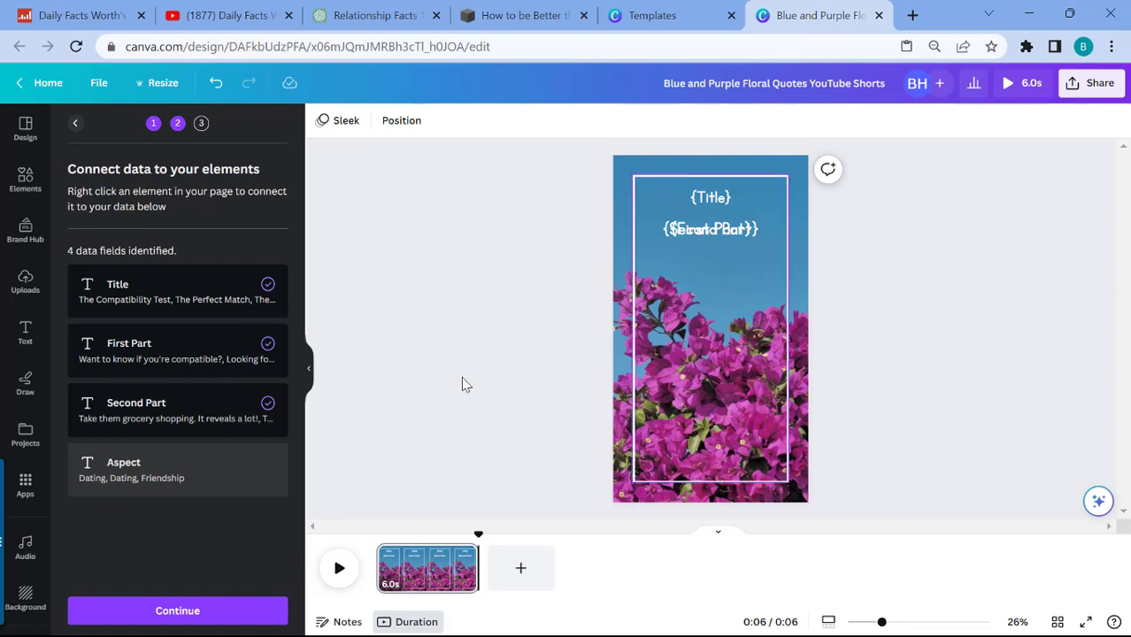
Continue to applying the data and generate 10 pages with all rows selected.
{"action": "left_click", "coordinate": [207, 610]}
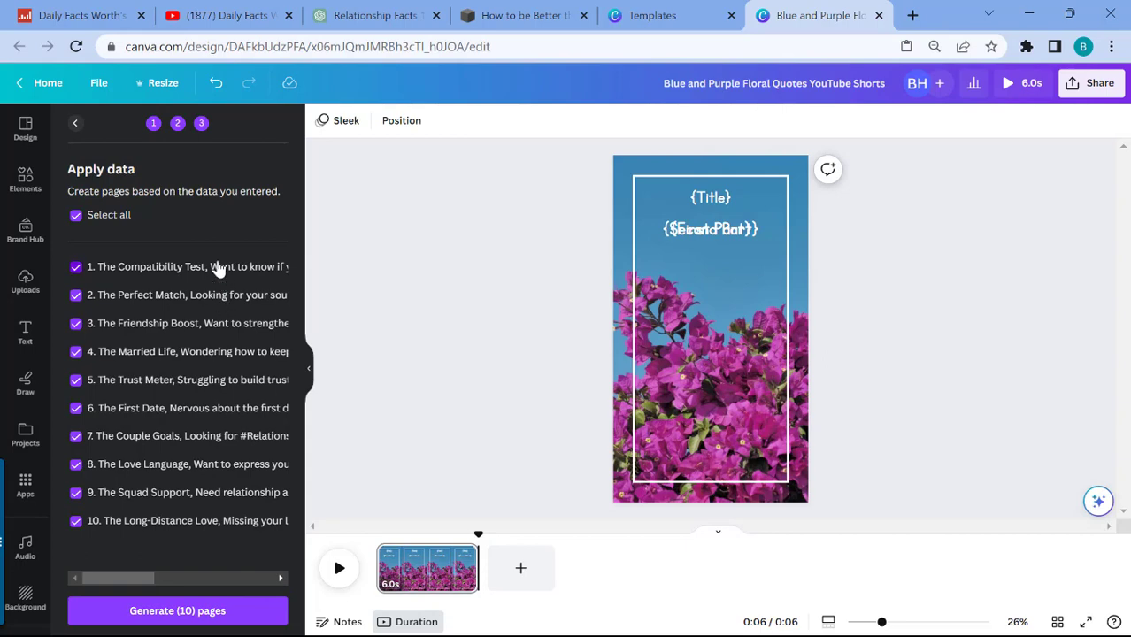
{"action": "left_click", "coordinate": [240, 624]}
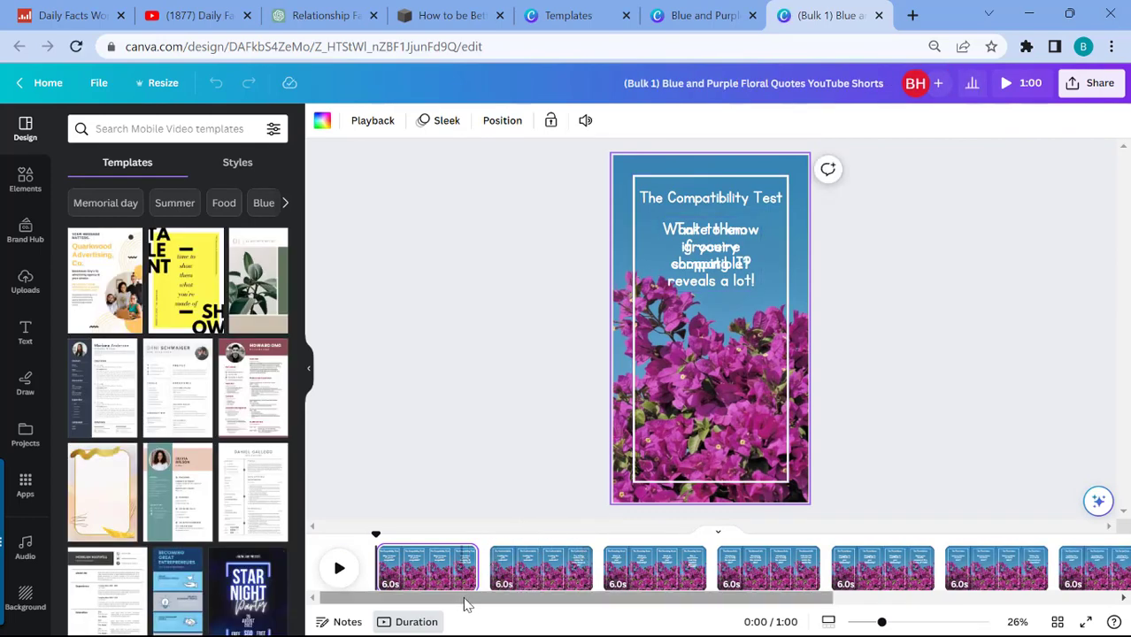
{"action": "scroll", "coordinate": [495, 584], "scroll_direction": "right", "scroll_amount": 2}
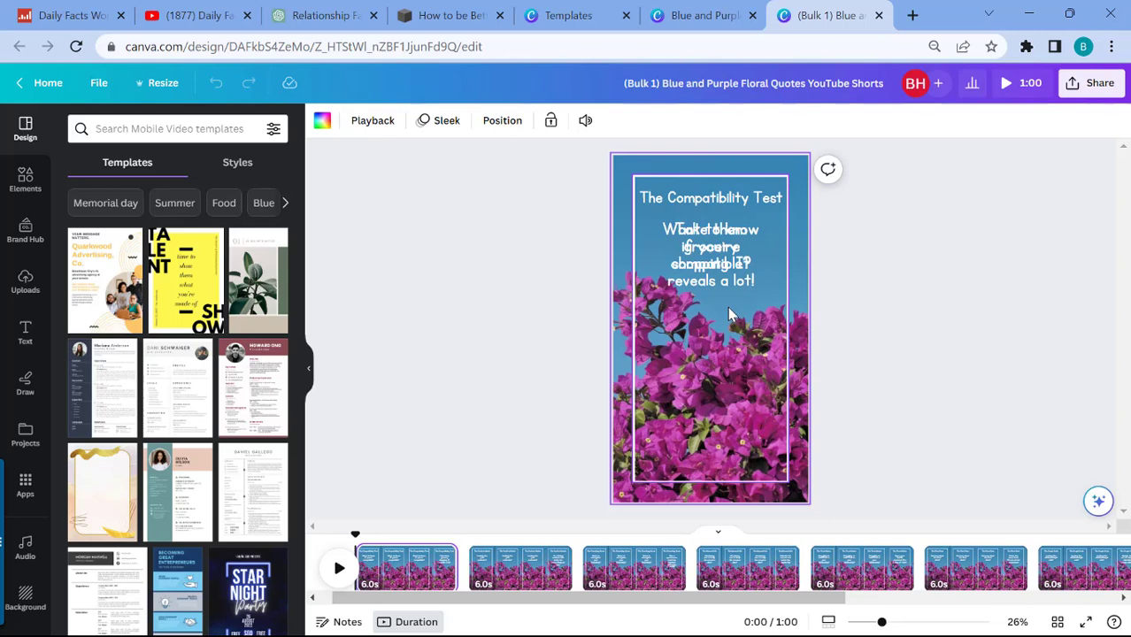
{"action": "left_click_drag", "start_coordinate": [824, 602], "coordinate": [728, 618]}
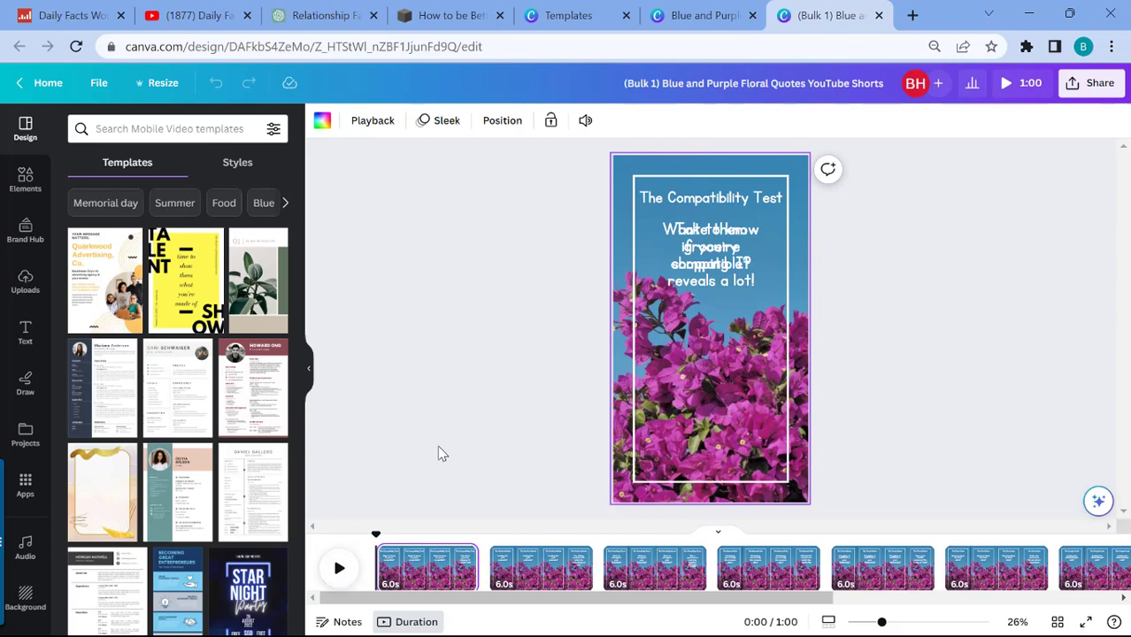
Play the generated video, compare the page titled The First Date with its row in the ChatGPT table, then pause and view the remaining pages.
{"action": "left_click", "coordinate": [340, 571]}
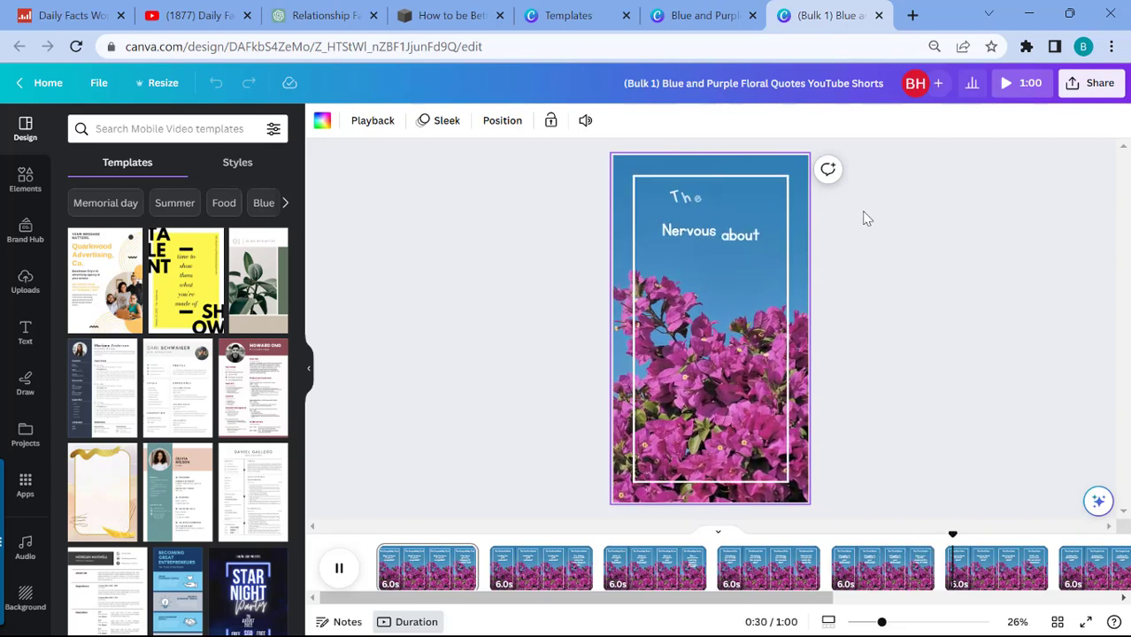
{"action": "left_click", "coordinate": [337, 16]}
{"action": "triple_click", "coordinate": [442, 418]}
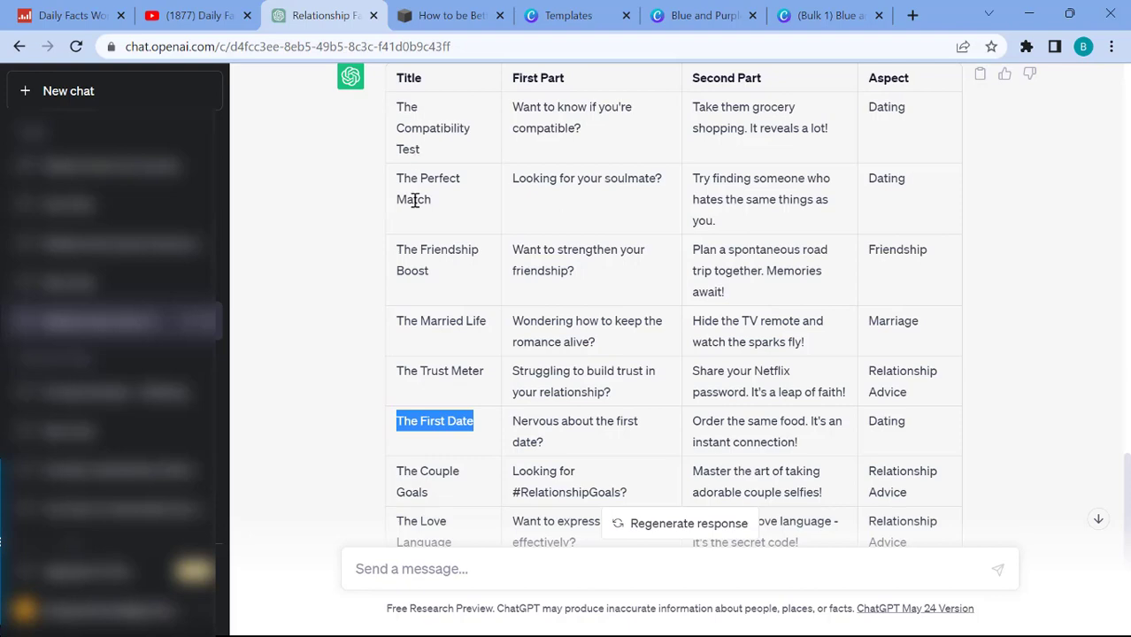
{"action": "left_click", "coordinate": [832, 15]}
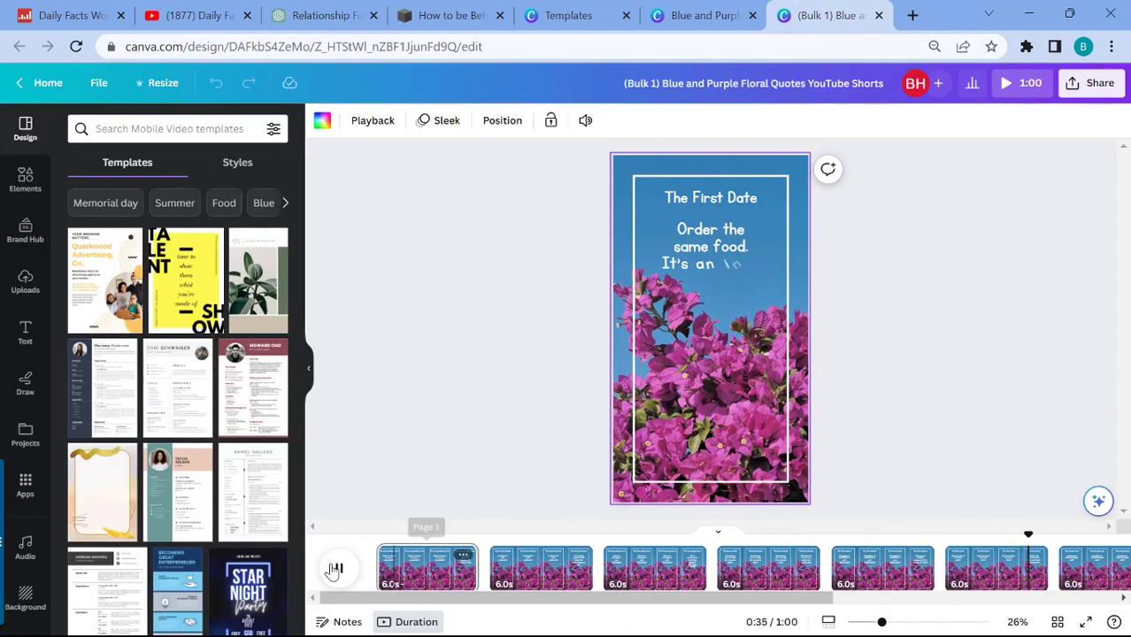
{"action": "key", "text": "space"}
{"action": "left_click_drag", "start_coordinate": [756, 601], "coordinate": [1038, 601]}
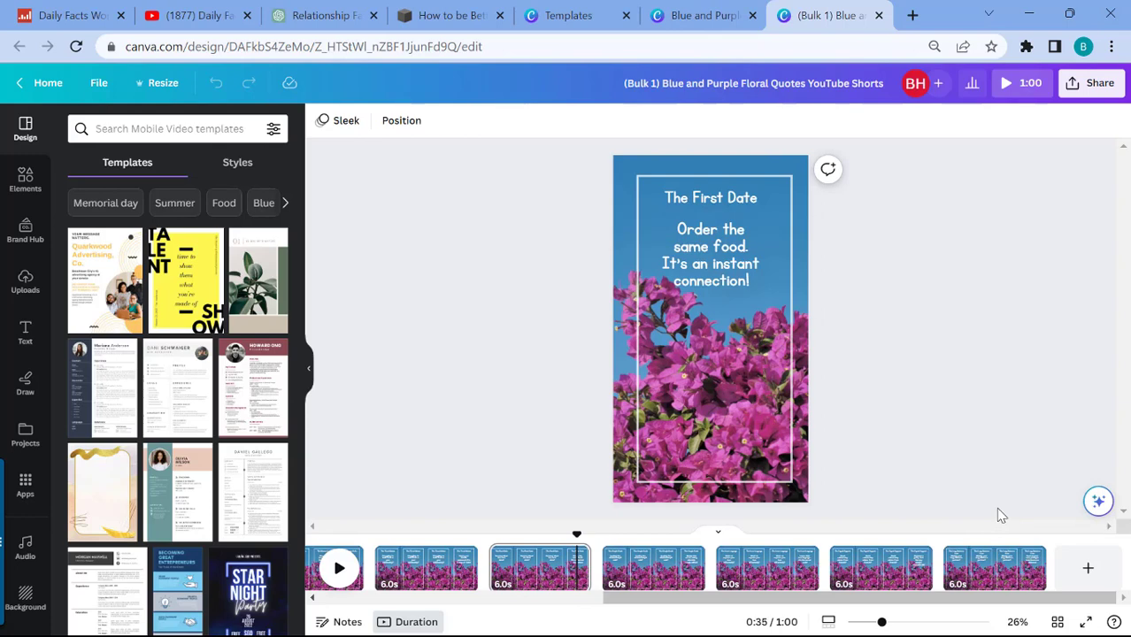
Compare the original Shorts template with the generated Bulk 1 design and look back over its earlier pages.
{"action": "left_click", "coordinate": [705, 16]}
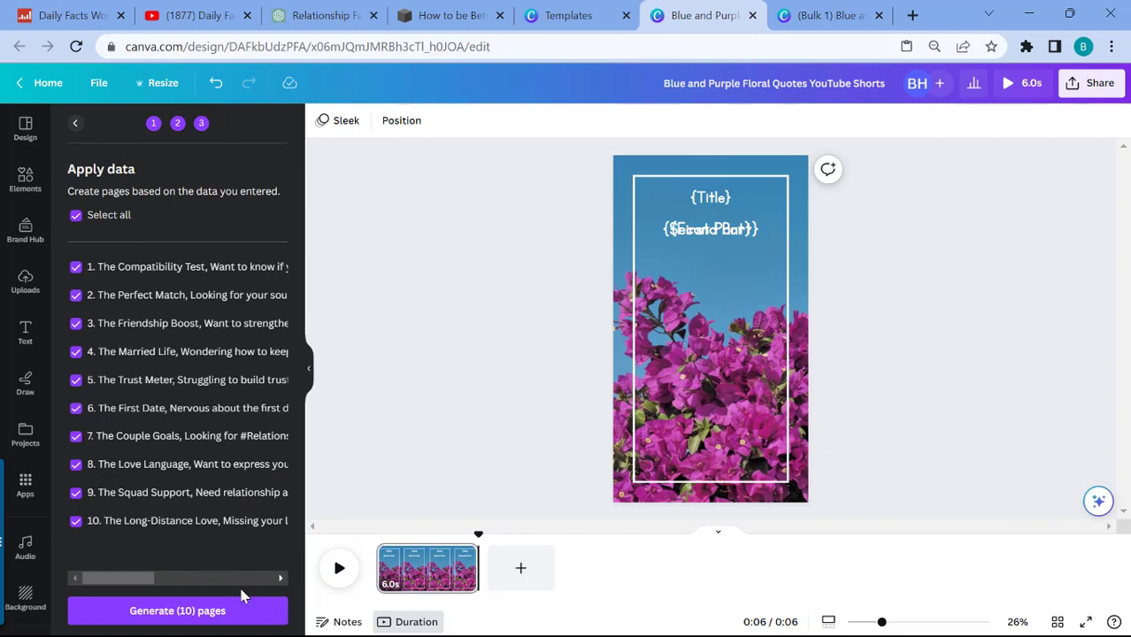
{"action": "left_click", "coordinate": [824, 17]}
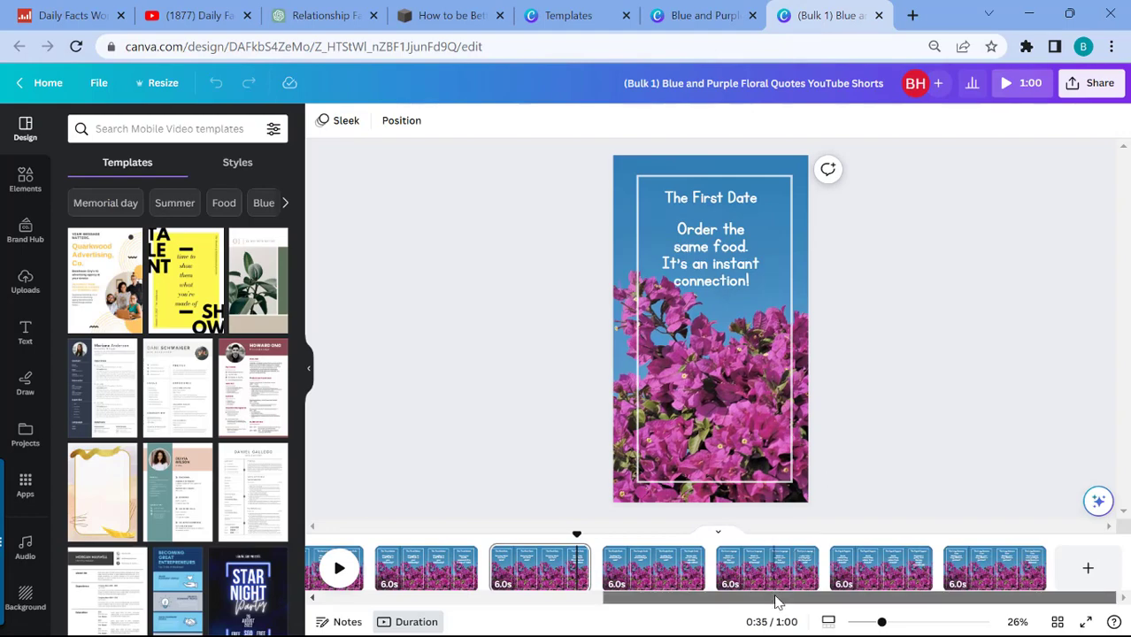
{"action": "left_click", "coordinate": [709, 12]}
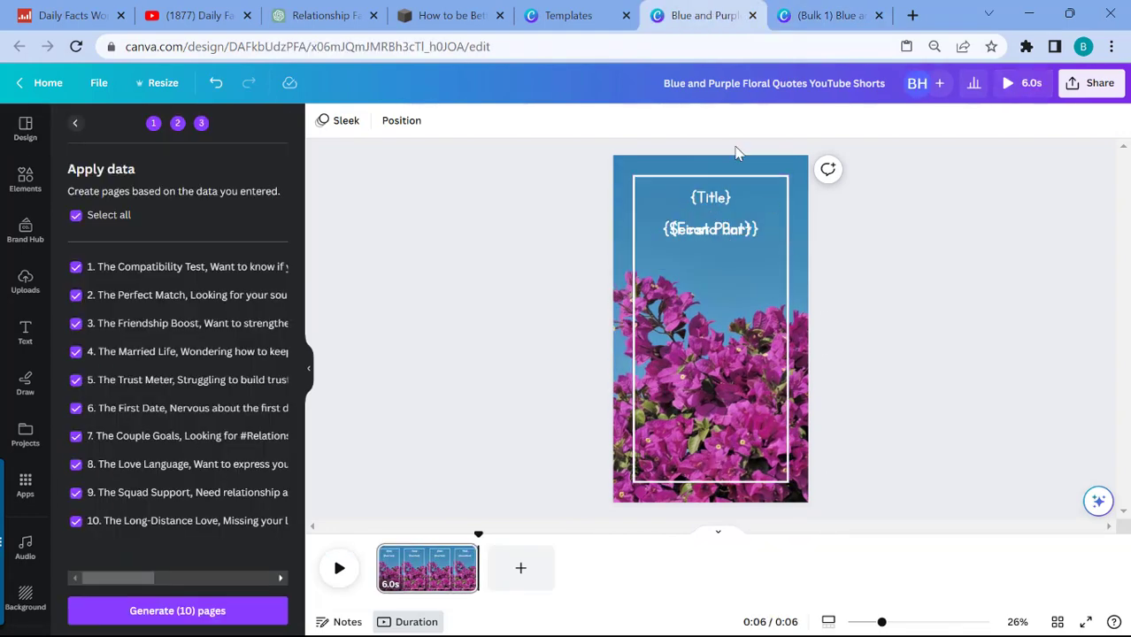
{"action": "left_click", "coordinate": [827, 15]}
{"action": "left_click_drag", "start_coordinate": [787, 601], "coordinate": [496, 609]}
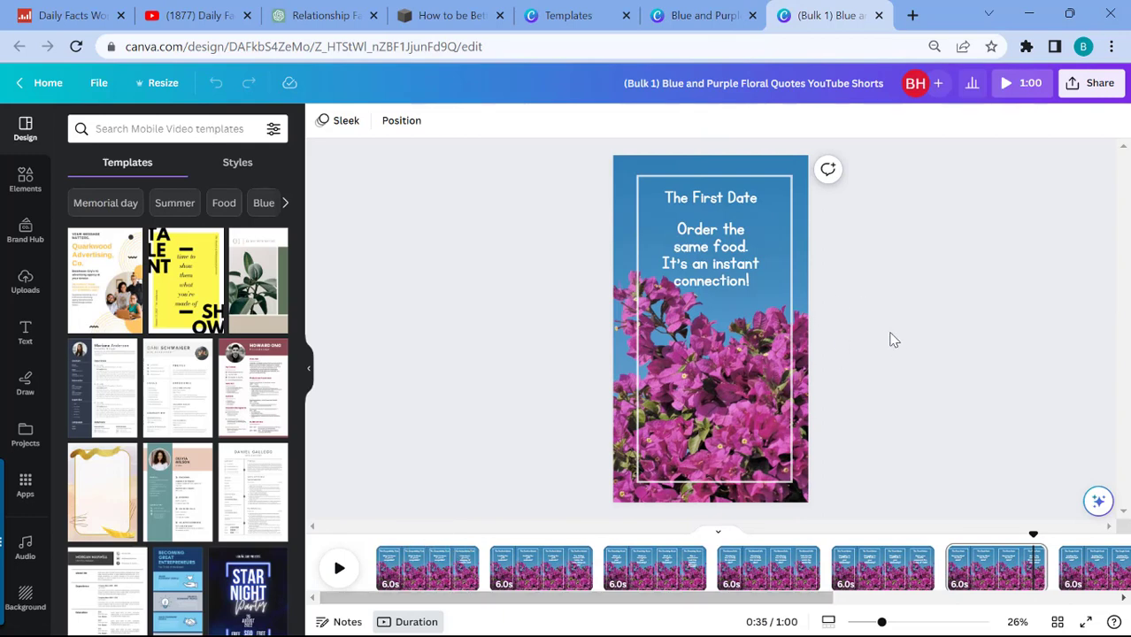
Return to the original Shorts template and search the elements for "city lights background video".
{"action": "left_click", "coordinate": [740, 9]}
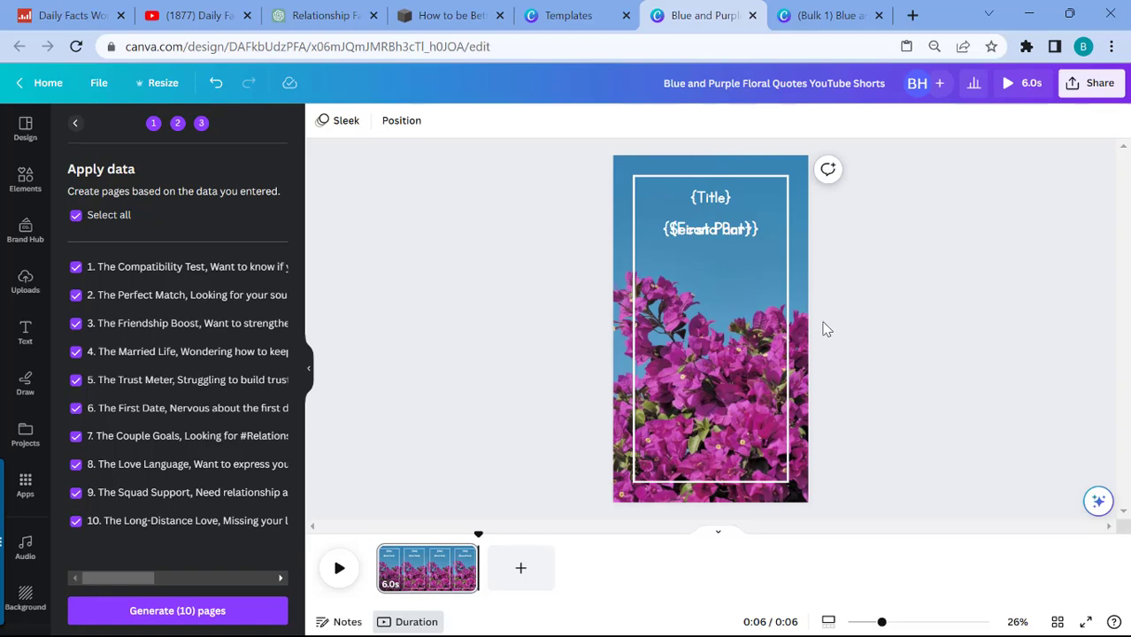
{"action": "left_click", "coordinate": [20, 176]}
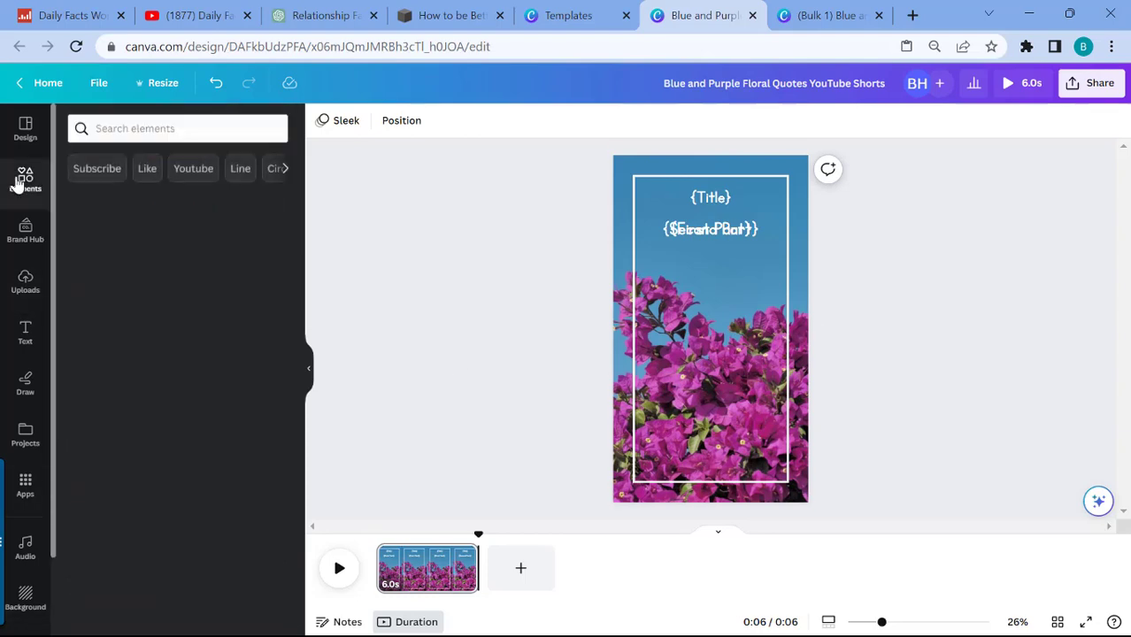
{"action": "left_click", "coordinate": [186, 129]}
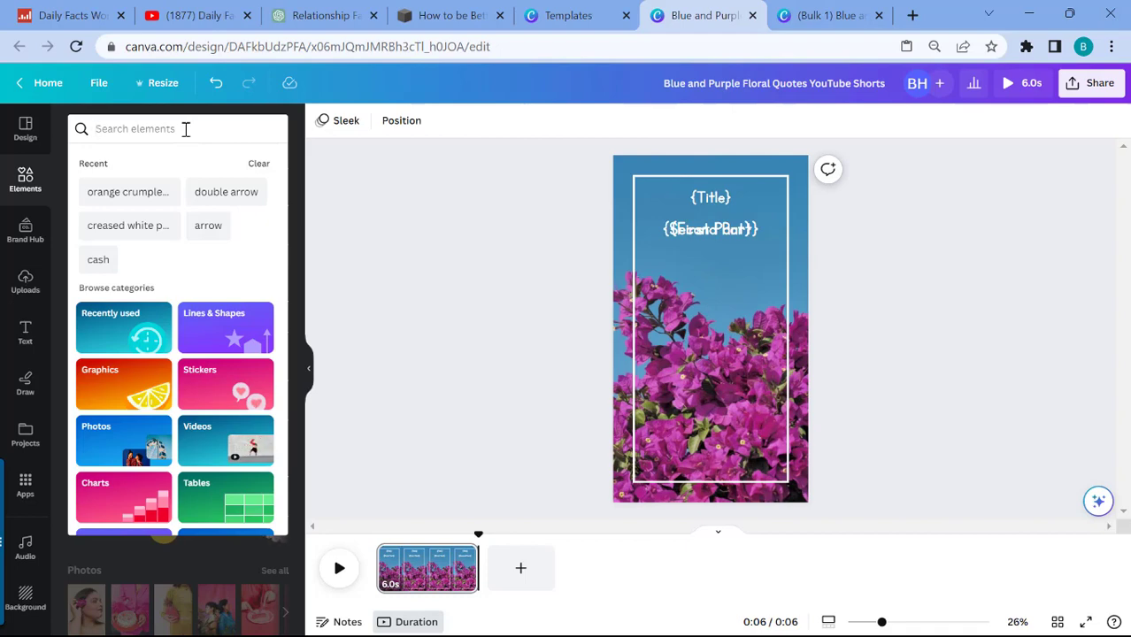
{"action": "type", "text": "car"}
{"action": "key", "text": "BackSpace"}
{"action": "key", "text": "BackSpace"}
{"action": "key", "text": "BackSpace"}
{"action": "type", "text": "city"}
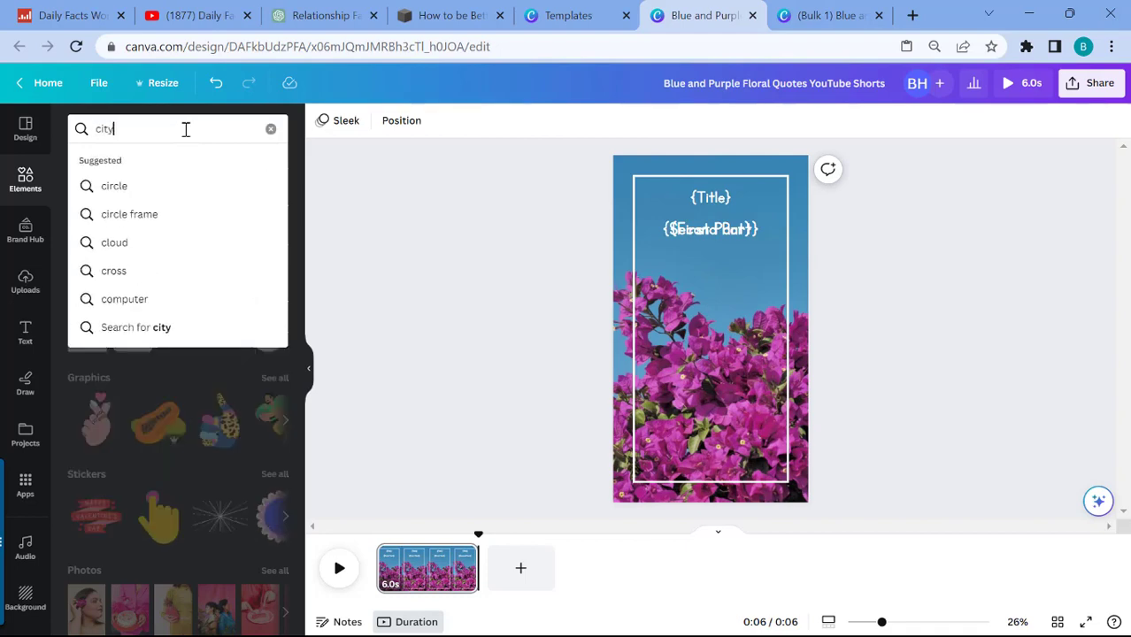
{"action": "type", "text": " lights bac"}
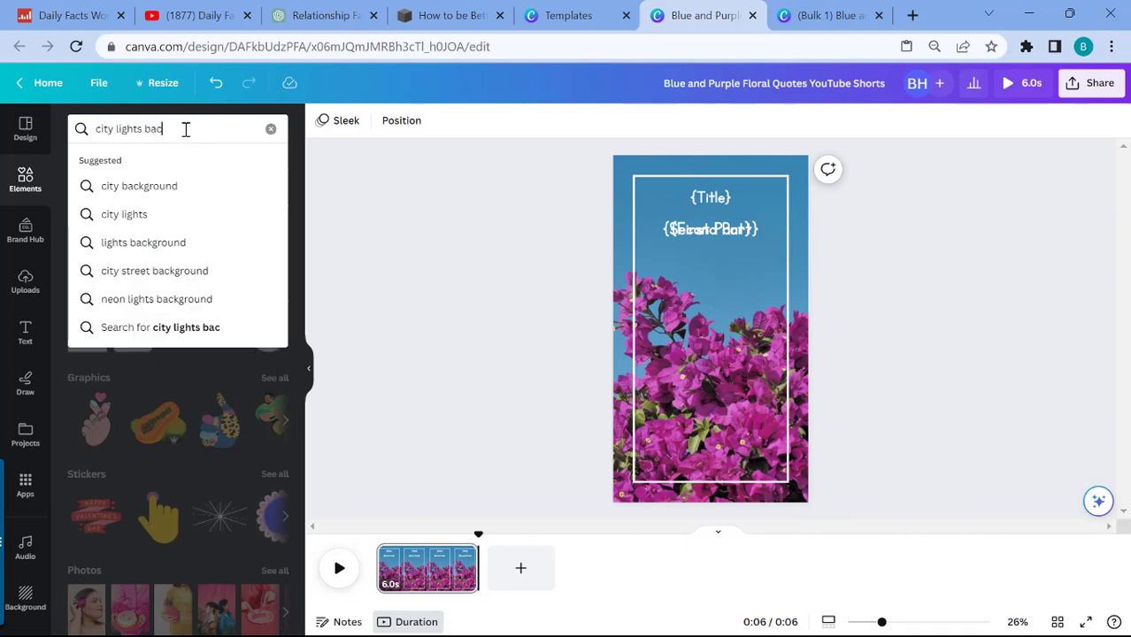
{"action": "type", "text": "kground video"}
{"action": "key", "text": "Return"}
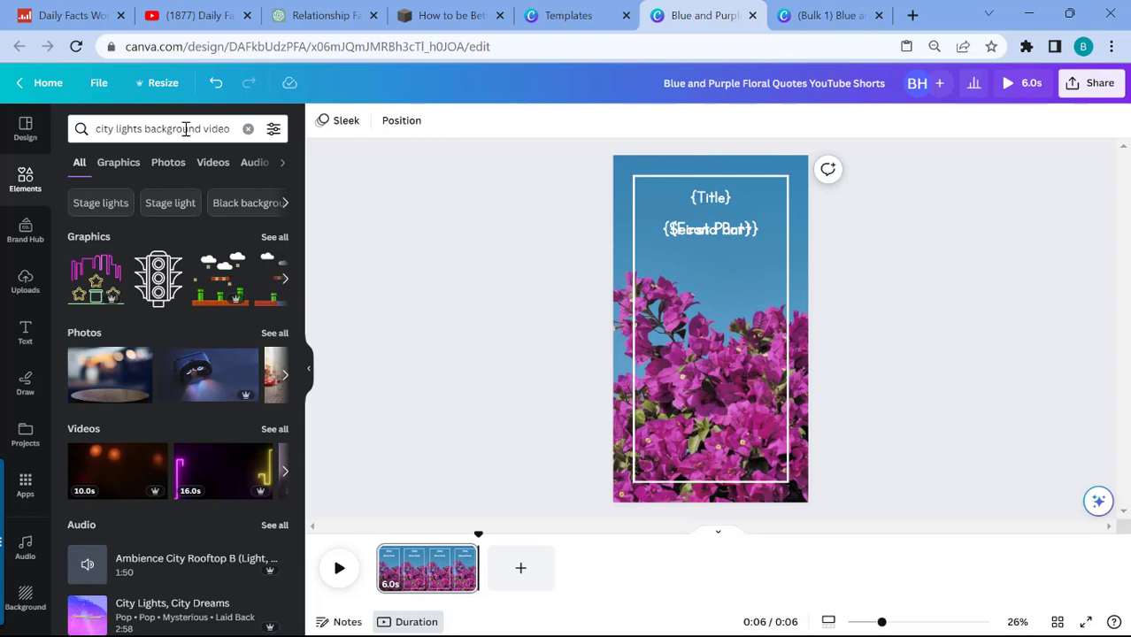
Cover the template page with the 38-second tree landscape video from the results and trim the page to 10.3 s.
{"action": "left_click", "coordinate": [286, 474]}
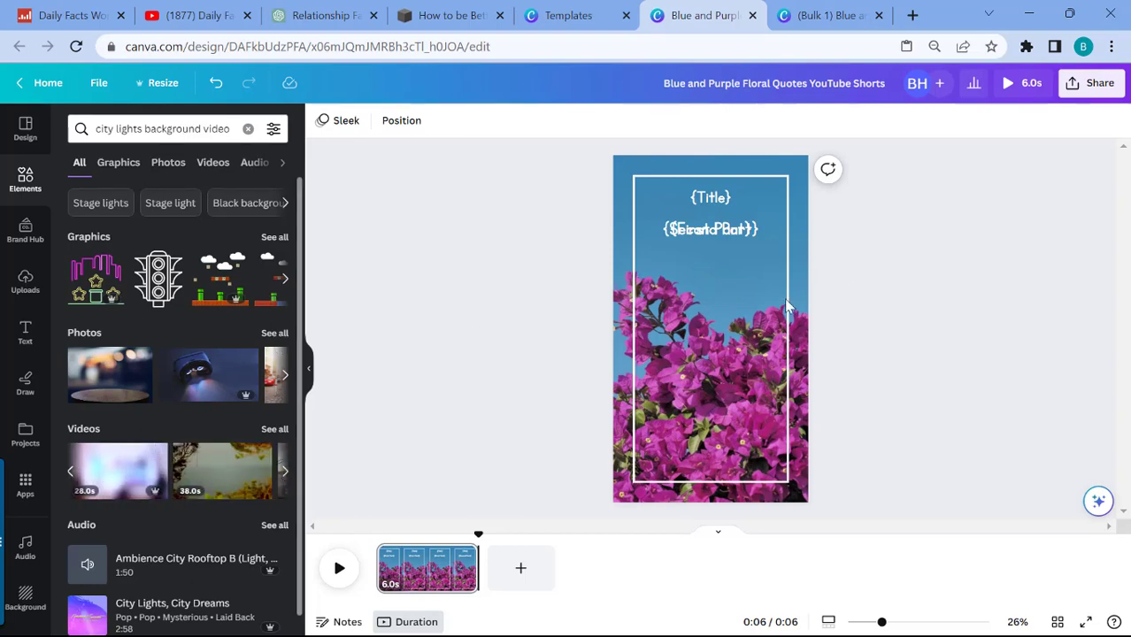
{"action": "left_click_drag", "start_coordinate": [223, 479], "coordinate": [609, 248]}
{"action": "left_click_drag", "start_coordinate": [222, 465], "coordinate": [694, 188]}
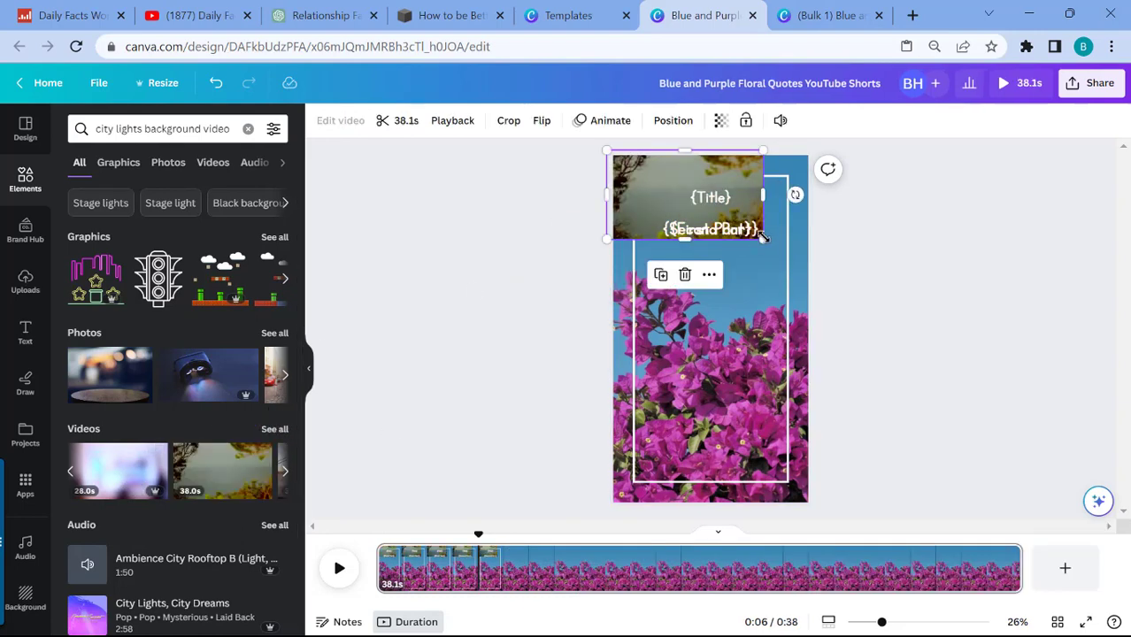
{"action": "left_click_drag", "start_coordinate": [775, 245], "coordinate": [1071, 634]}
{"action": "mouse_move", "coordinate": [972, 335]}
{"action": "left_mouse_down"}
{"action": "mouse_move", "coordinate": [972, 361]}
{"action": "mouse_move", "coordinate": [967, 334]}
{"action": "left_mouse_up"}
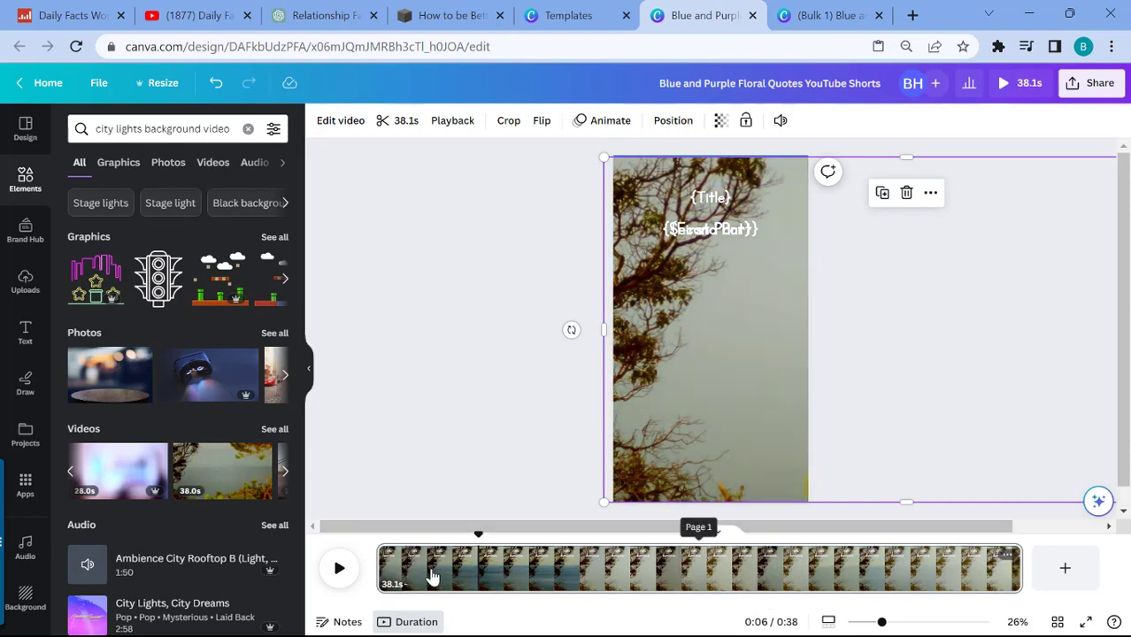
{"action": "mouse_move", "coordinate": [748, 358]}
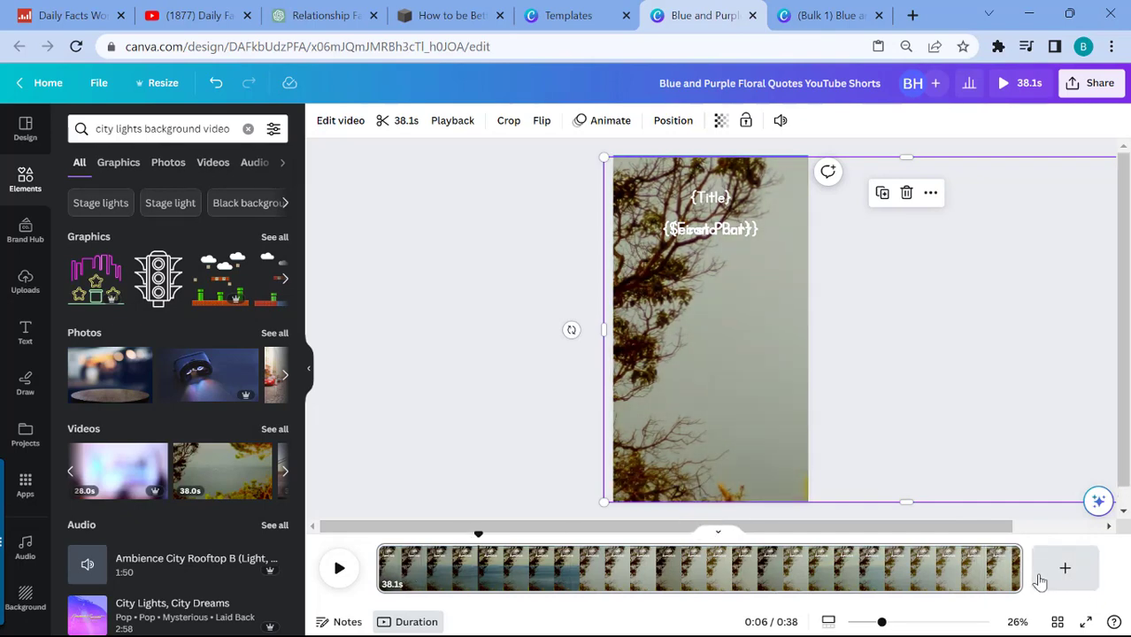
{"action": "left_click_drag", "start_coordinate": [859, 573], "coordinate": [542, 533]}
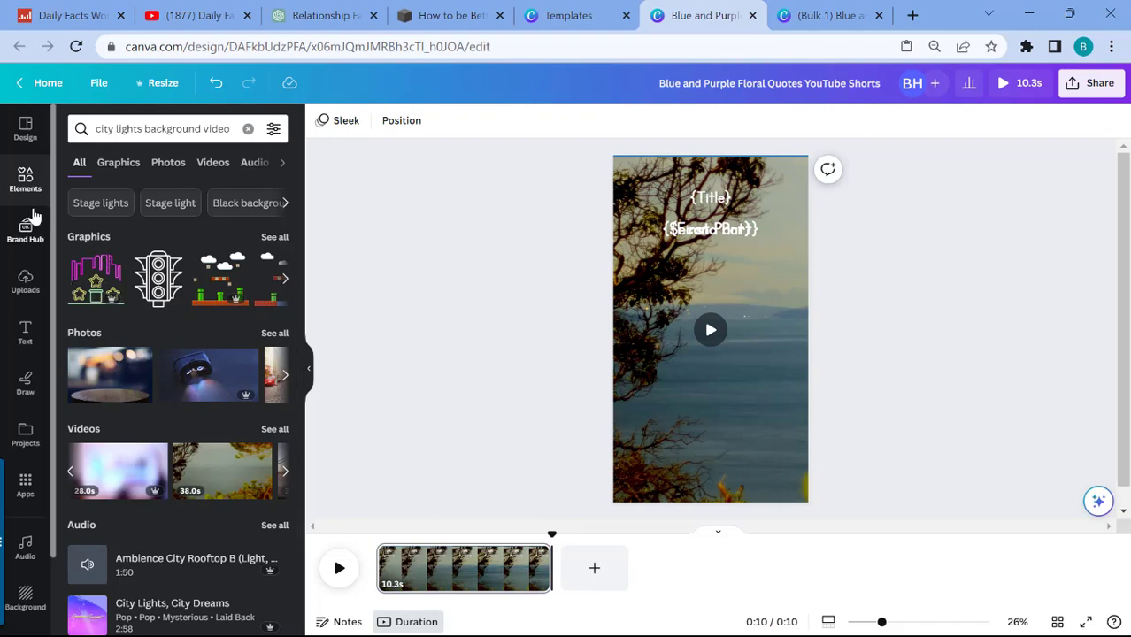
View the available apps including Bulk create, check the ChatGPT quote table, and return to the generated Bulk 1 design.
{"action": "left_click", "coordinate": [24, 489]}
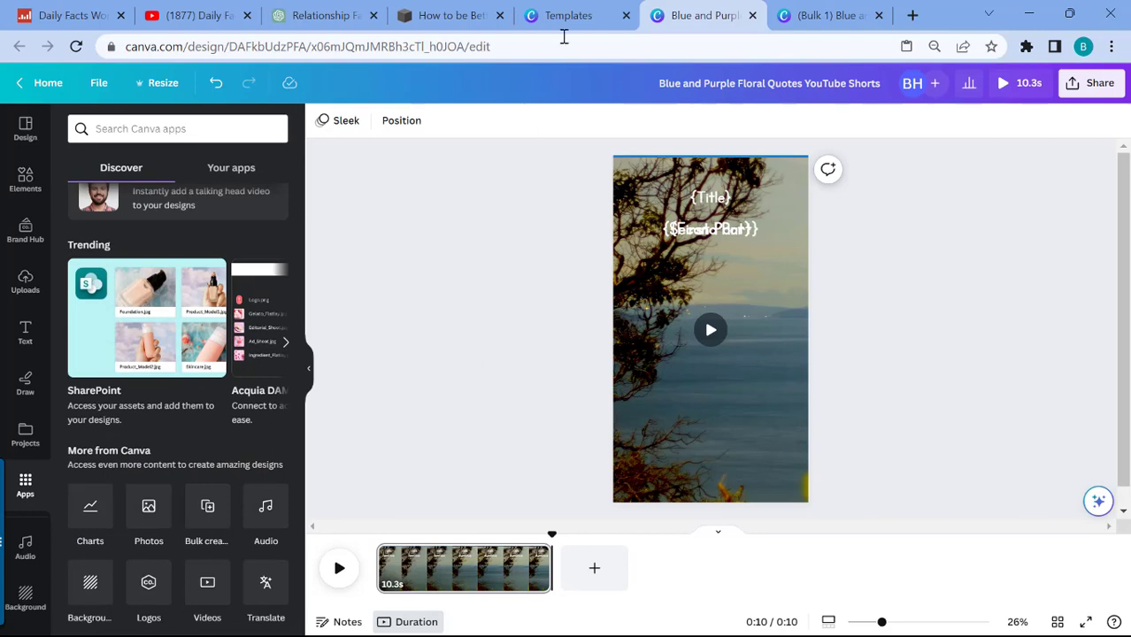
{"action": "left_click", "coordinate": [328, 13]}
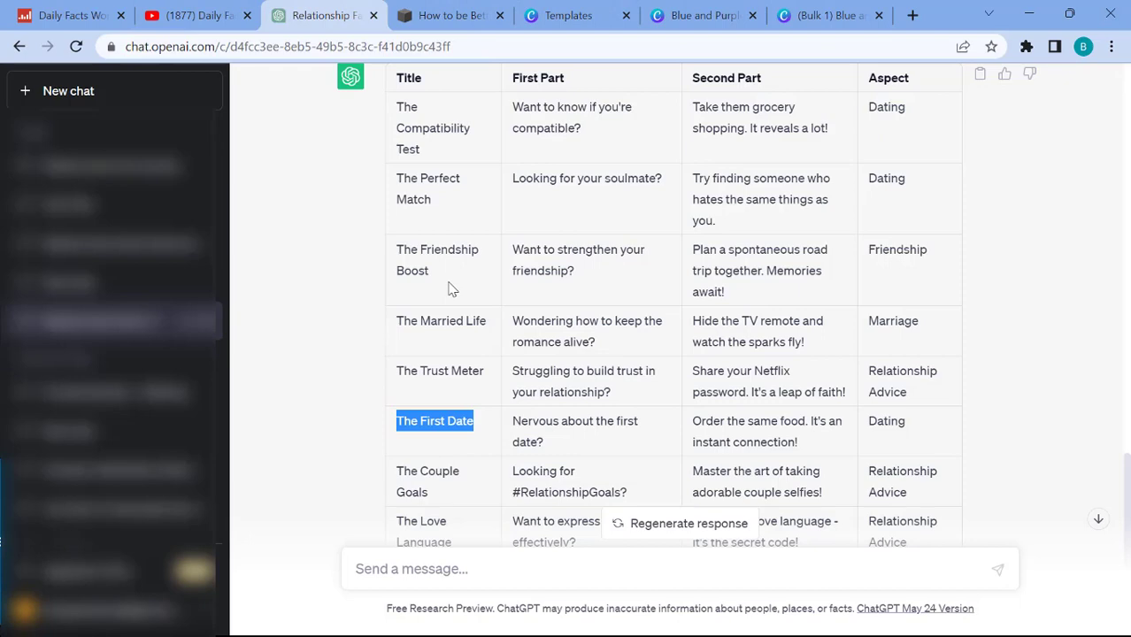
{"action": "left_click", "coordinate": [757, 7]}
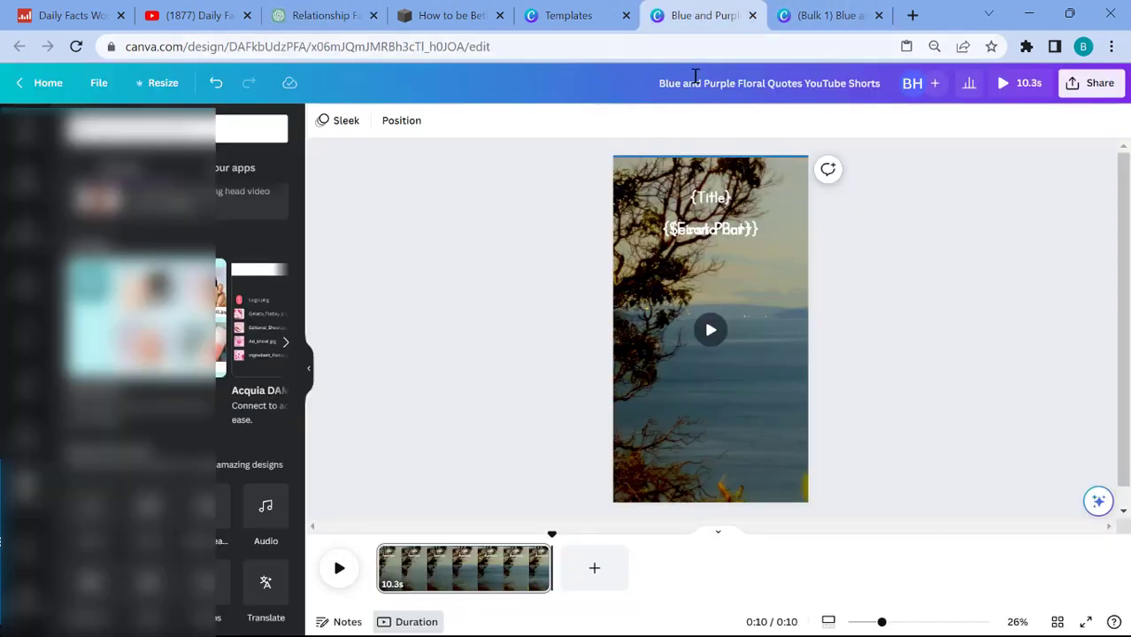
{"action": "left_click", "coordinate": [832, 15]}
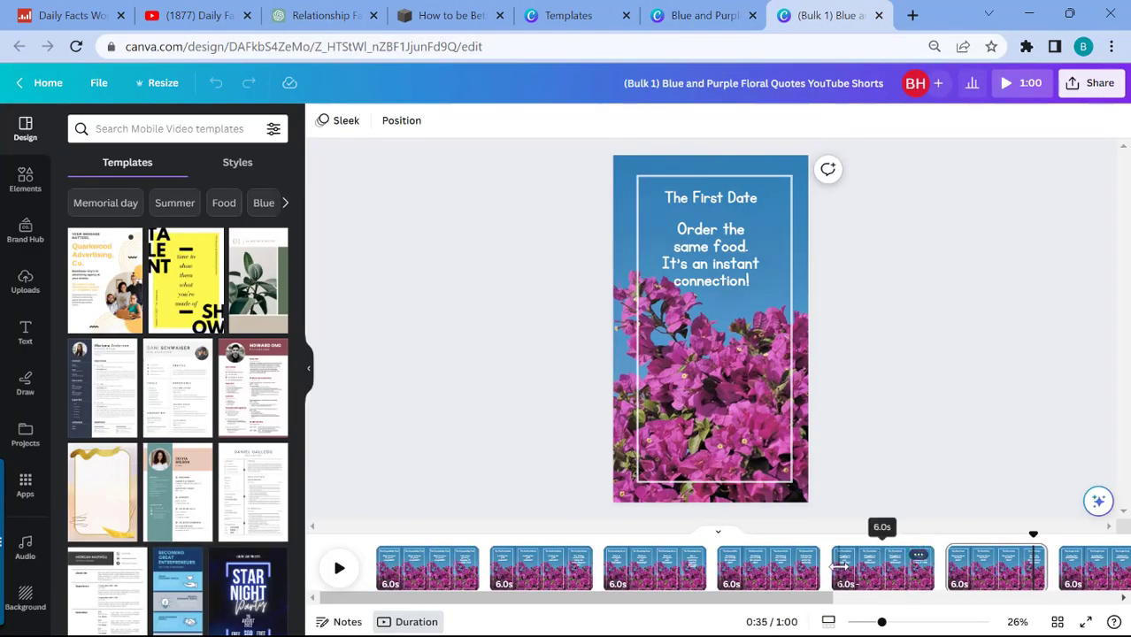